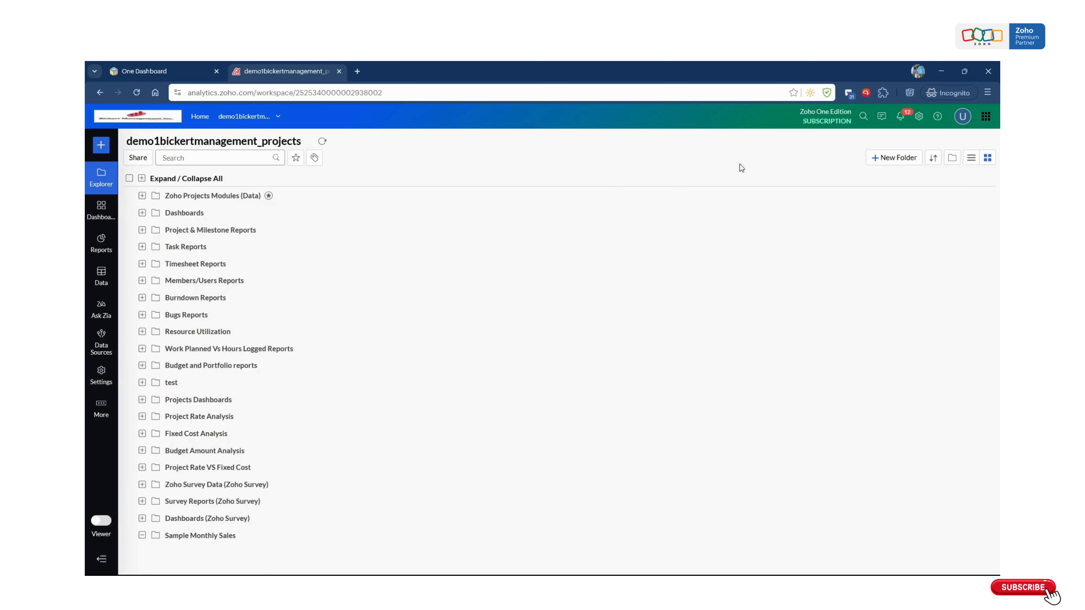
left_click(963, 117)
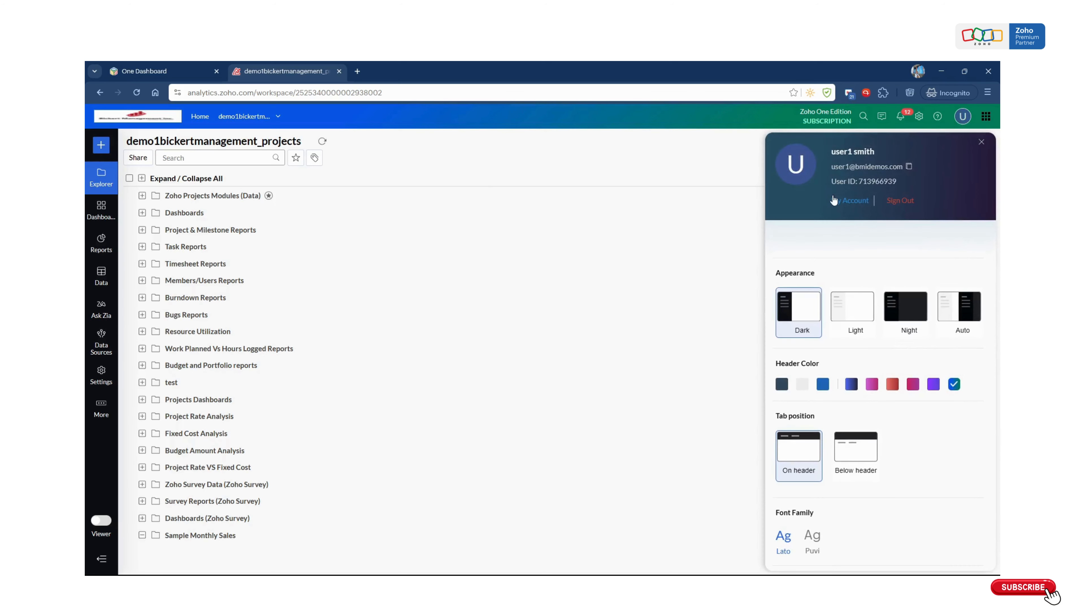
left_click(672, 151)
- Start a new table in the workspace by importing data from Files
left_click(101, 145)
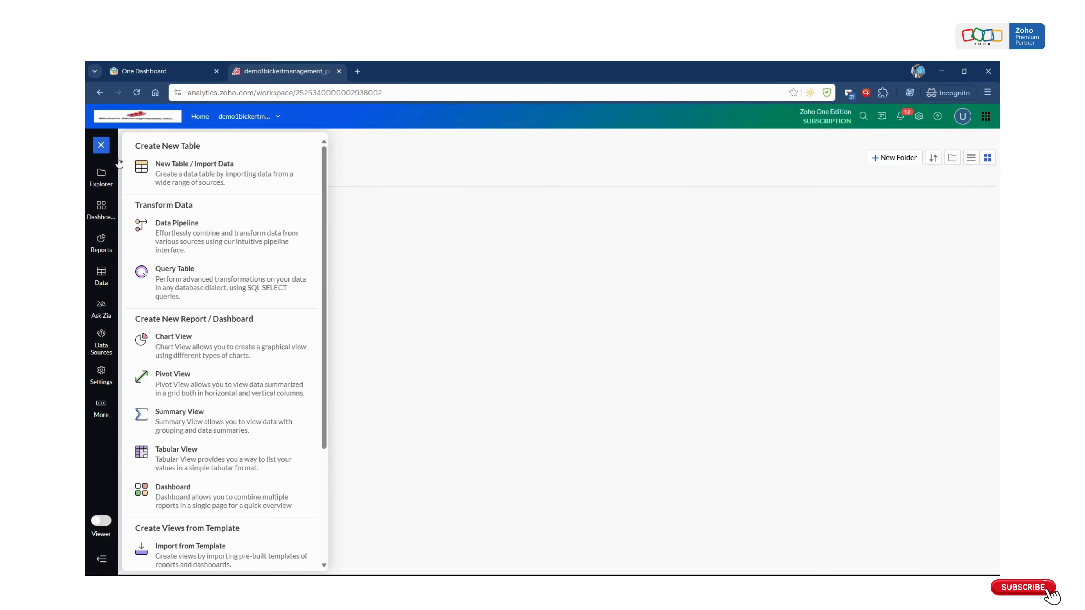
left_click(210, 185)
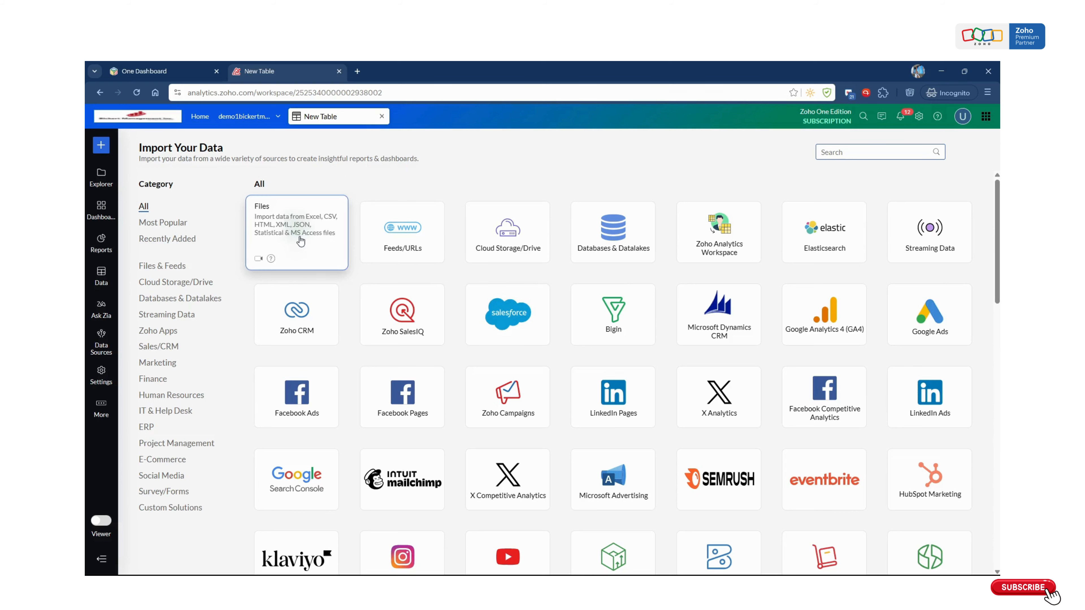
mouse_move(307, 235)
left_click(306, 235)
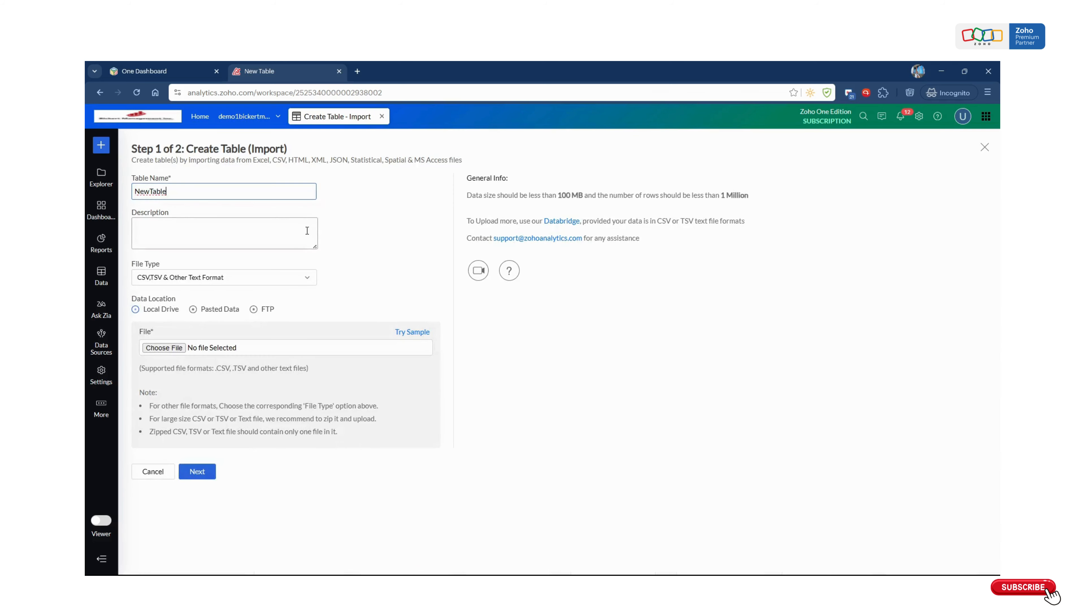
- Name the table Monthly Sales Data, choose the local file Sample_Sales_Data_with_Order_Dates.csv and proceed to the import preview
double_click(245, 190)
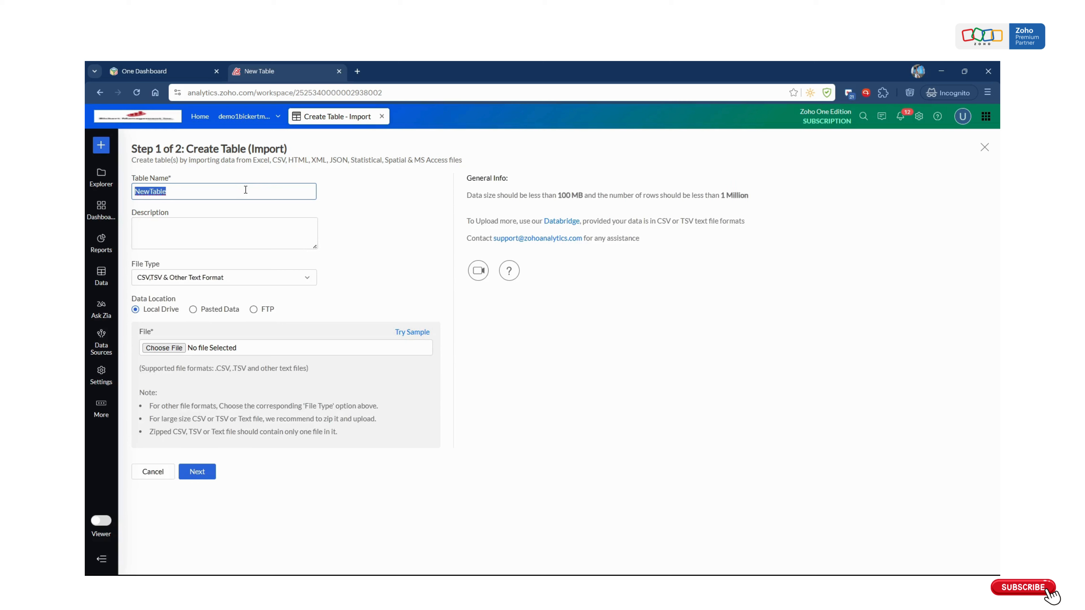
key("BackSpace")
left_click(162, 348)
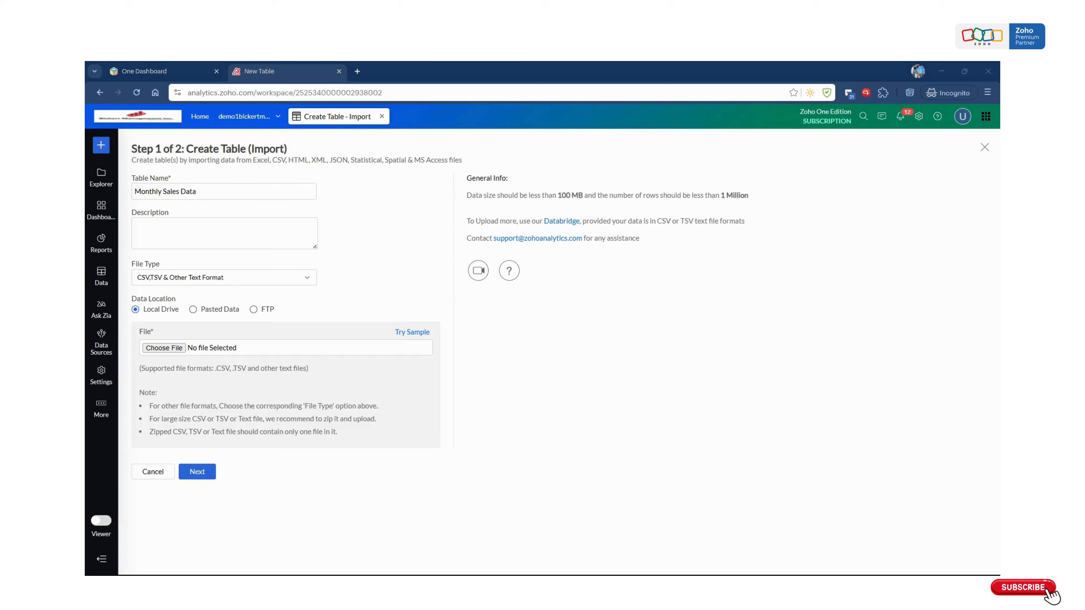
double_click(298, 317)
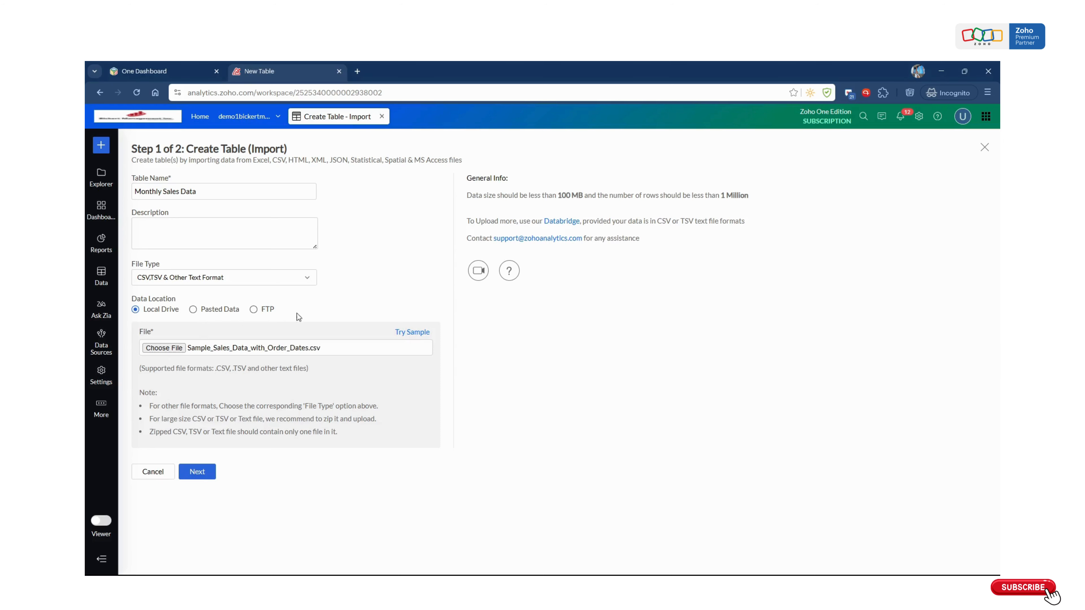
left_click(207, 473)
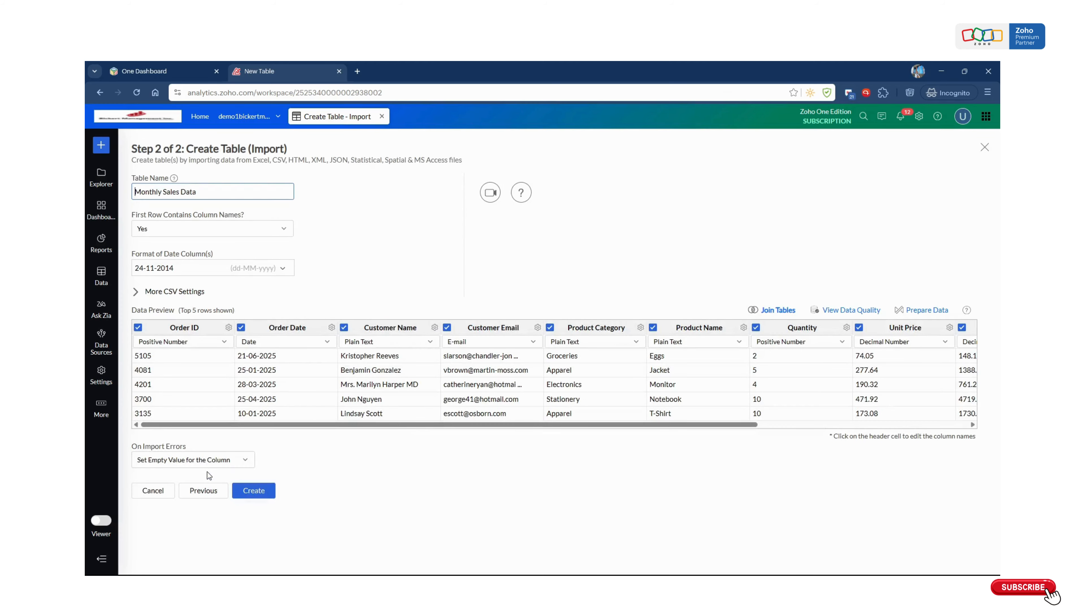
- Examine all columns and sample rows in the import data preview, from Order ID through Payment Method
scroll(290, 406, "right", 5)
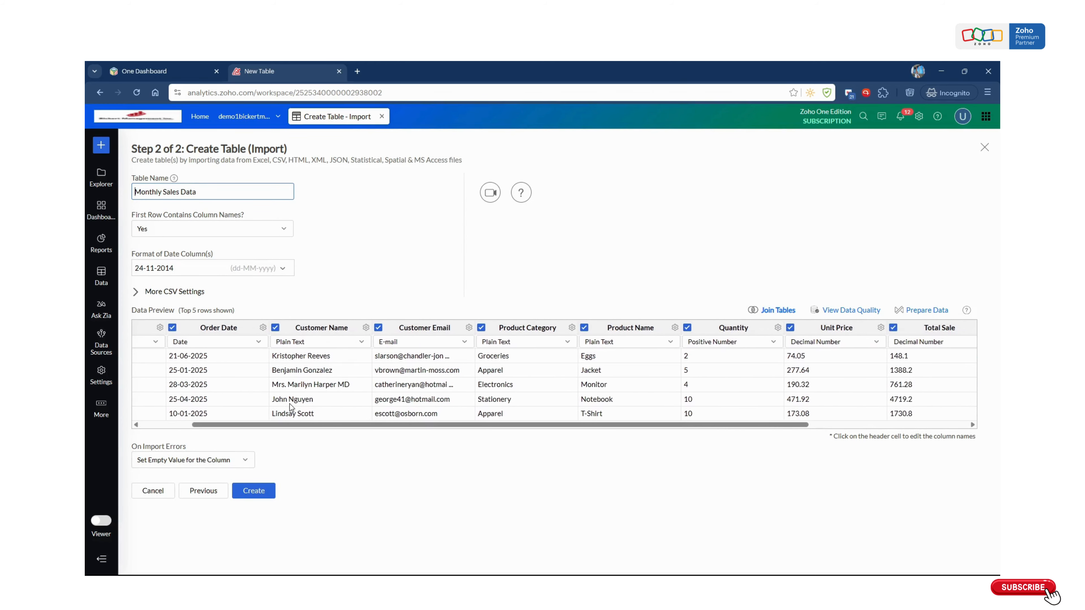
scroll(290, 406, "right", 2)
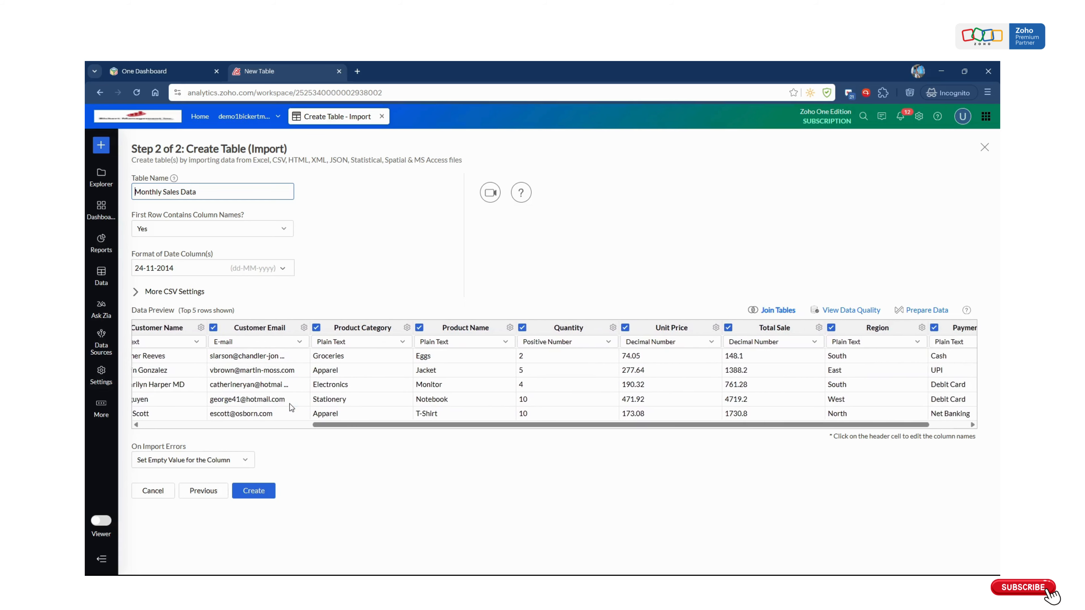
scroll(290, 406, "left", 7)
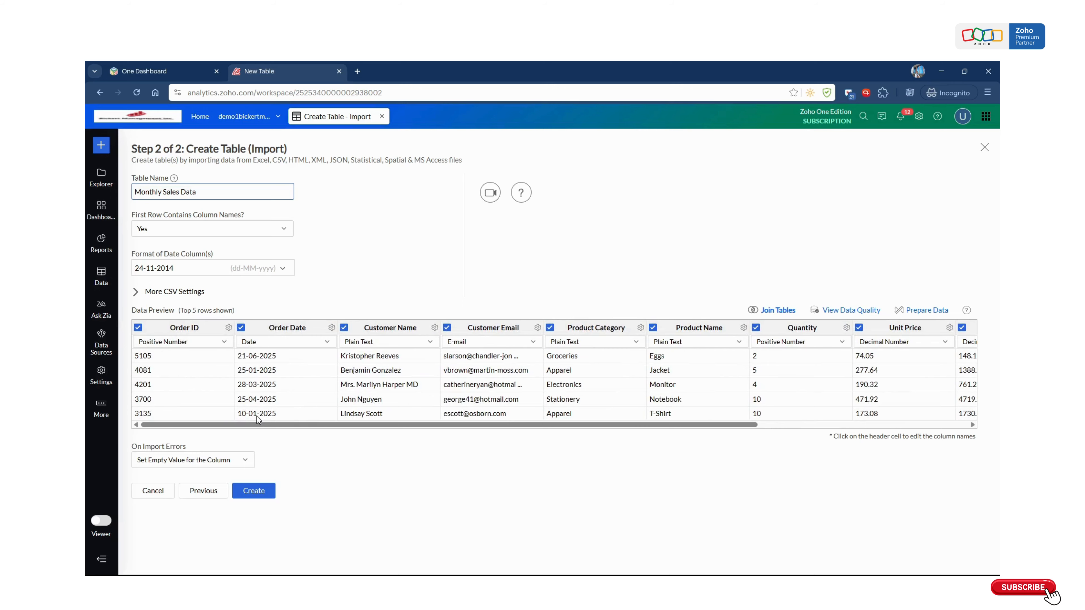
scroll(257, 416, "right", 5)
scroll(257, 416, "left", 4)
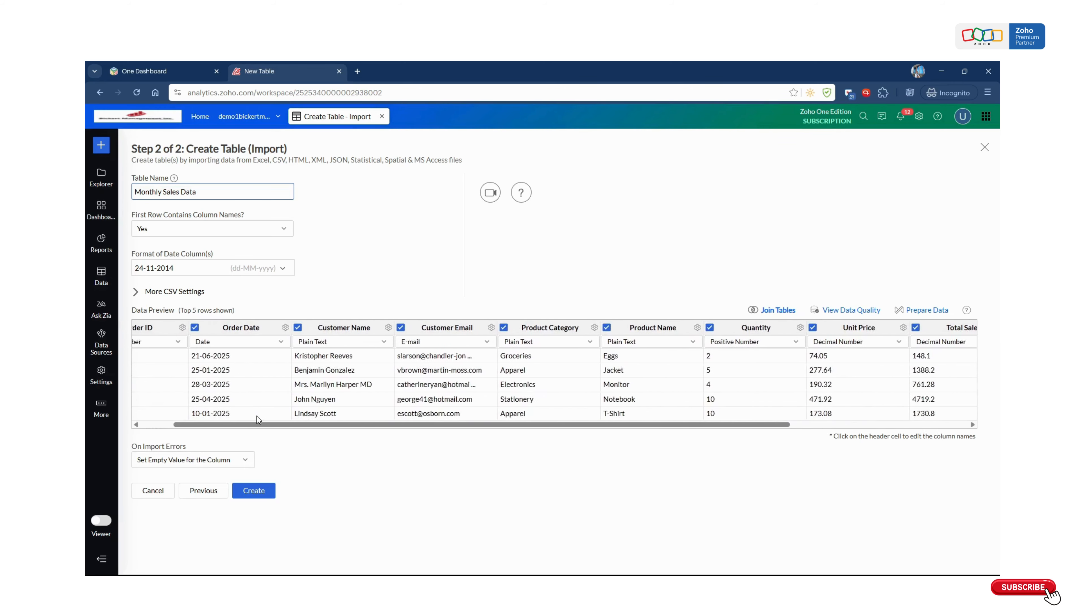
scroll(258, 418, "left", 1)
scroll(257, 418, "right", 4)
scroll(257, 418, "left", 5)
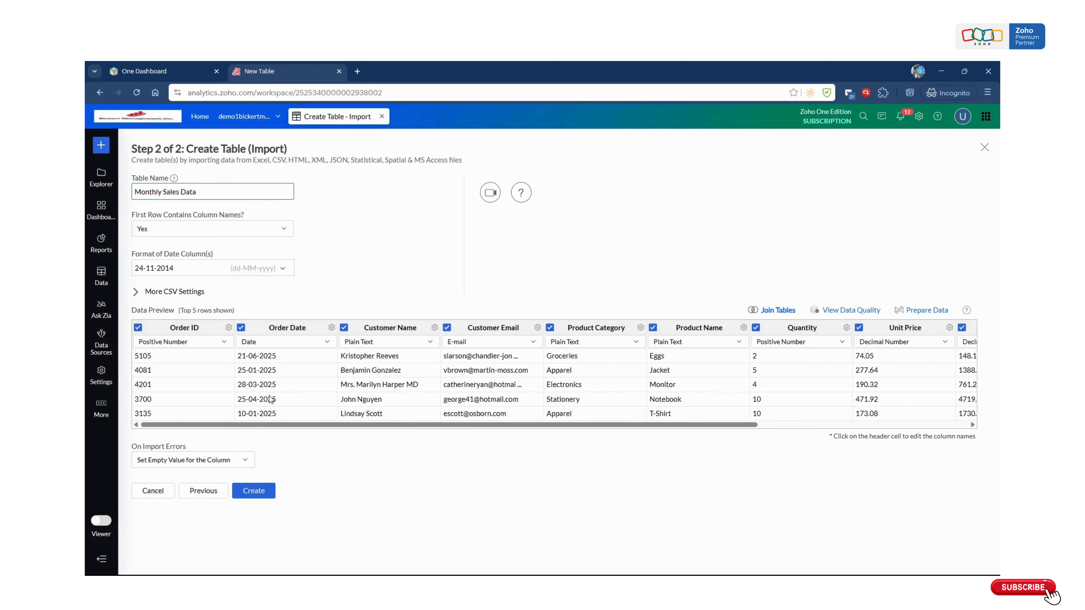
- Inspect the Order ID column's options and the data types offered for the Product Category column
left_click(229, 329)
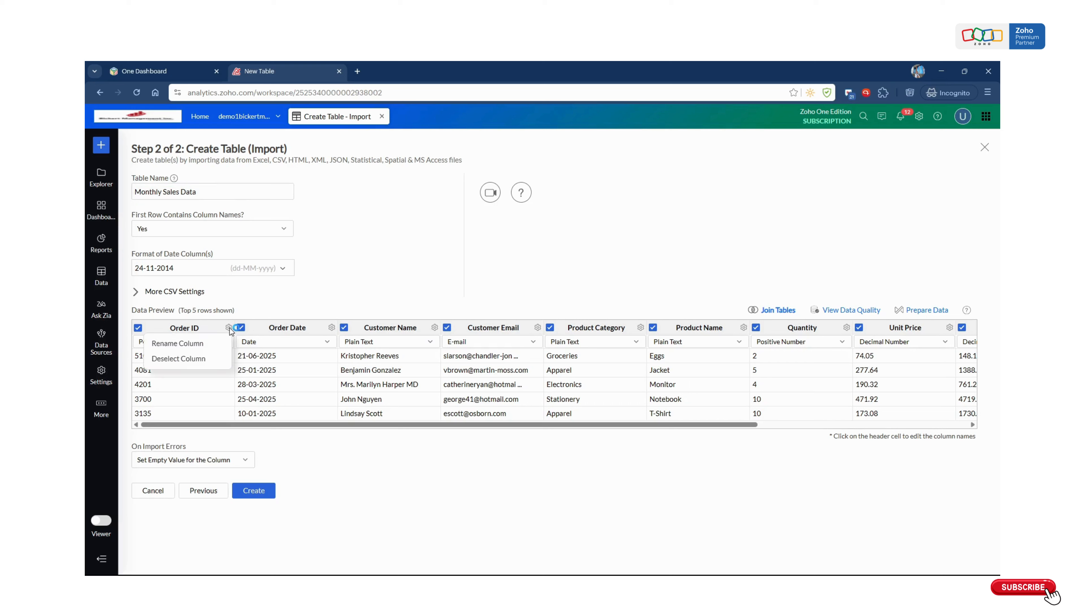
left_click(317, 468)
scroll(368, 393, "right", 3)
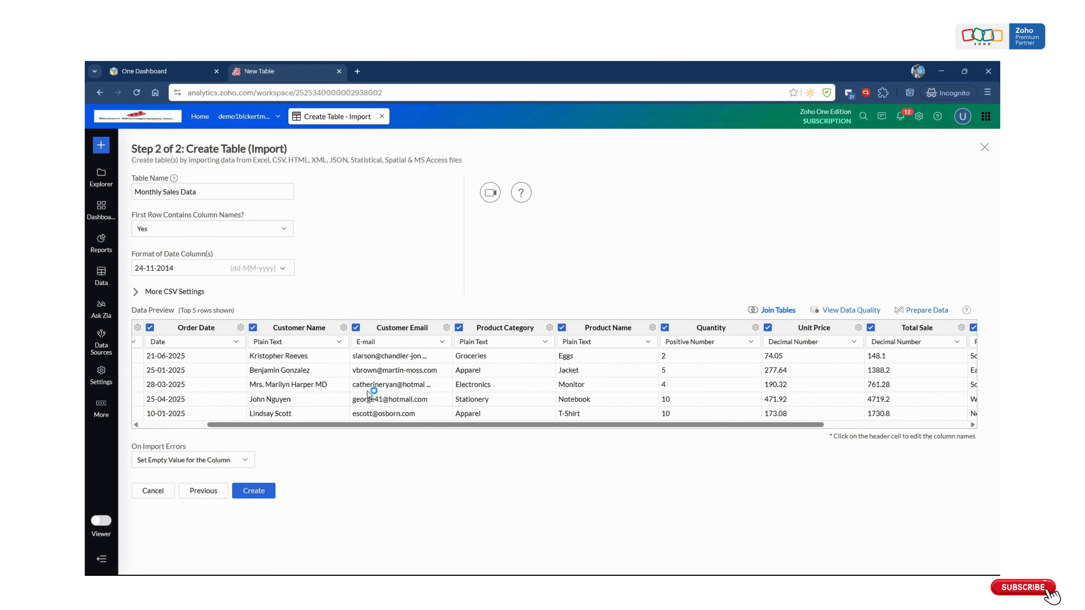
left_click(483, 344)
scroll(486, 472, "down", 5)
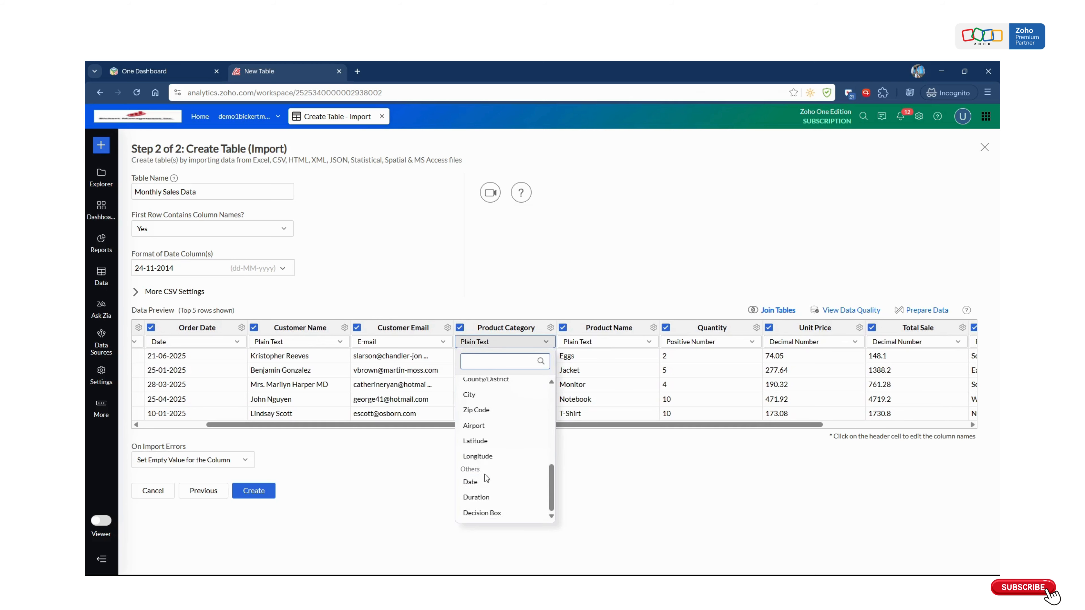
left_click(631, 475)
- Create the Monthly Sales Data table with the previewed column settings and close the import summary
scroll(649, 395, "right", 4)
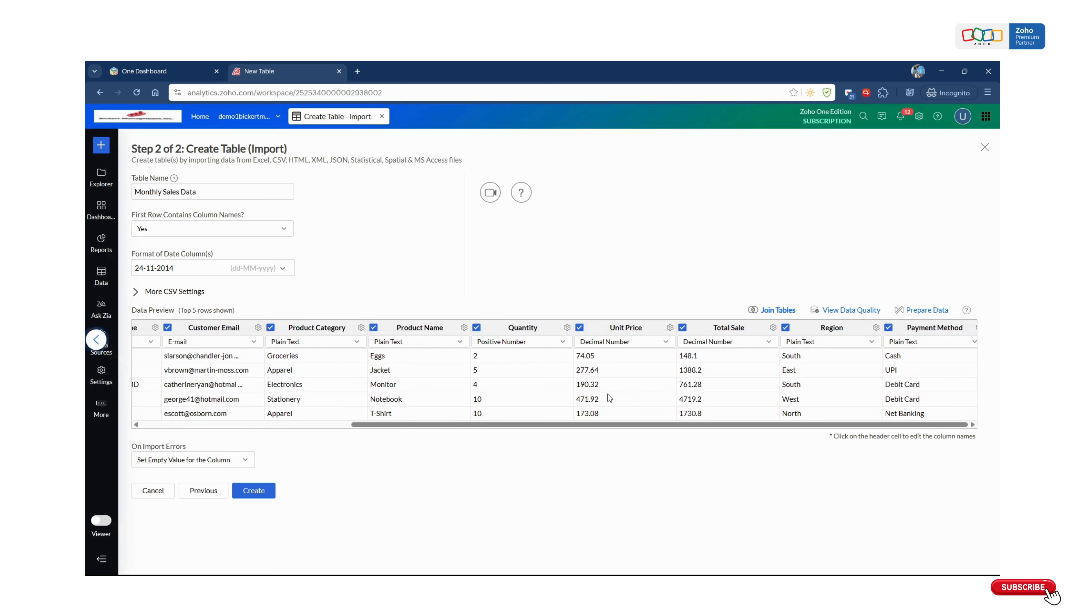
scroll(490, 414, "left", 5)
scroll(490, 414, "left", 2)
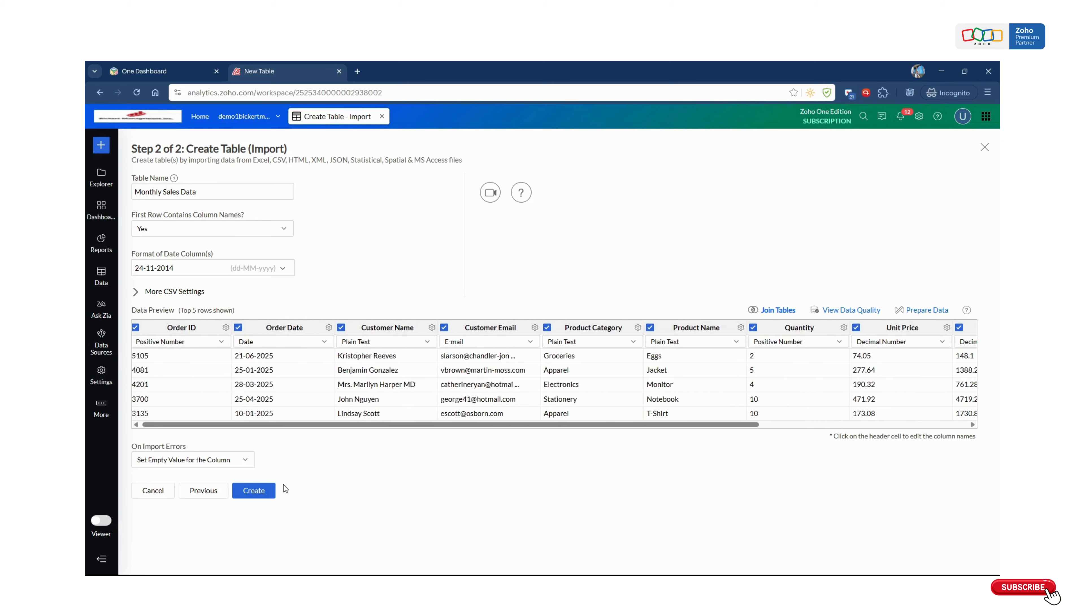
left_click(257, 491)
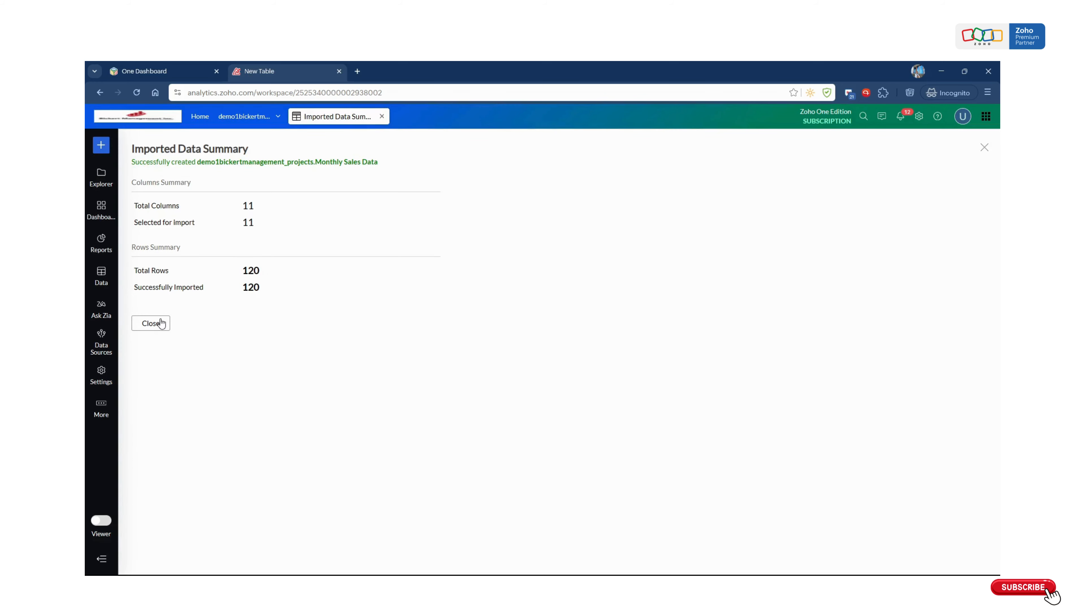
left_click(161, 323)
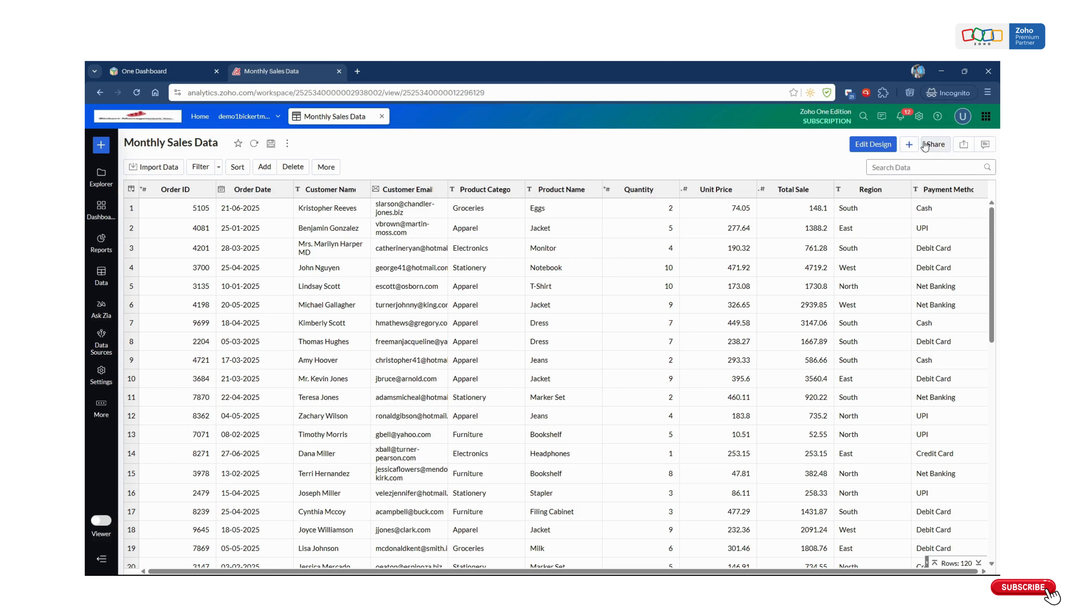
- Create a new chart view from the Monthly Sales Data table and name it Sales by Product
left_click(911, 145)
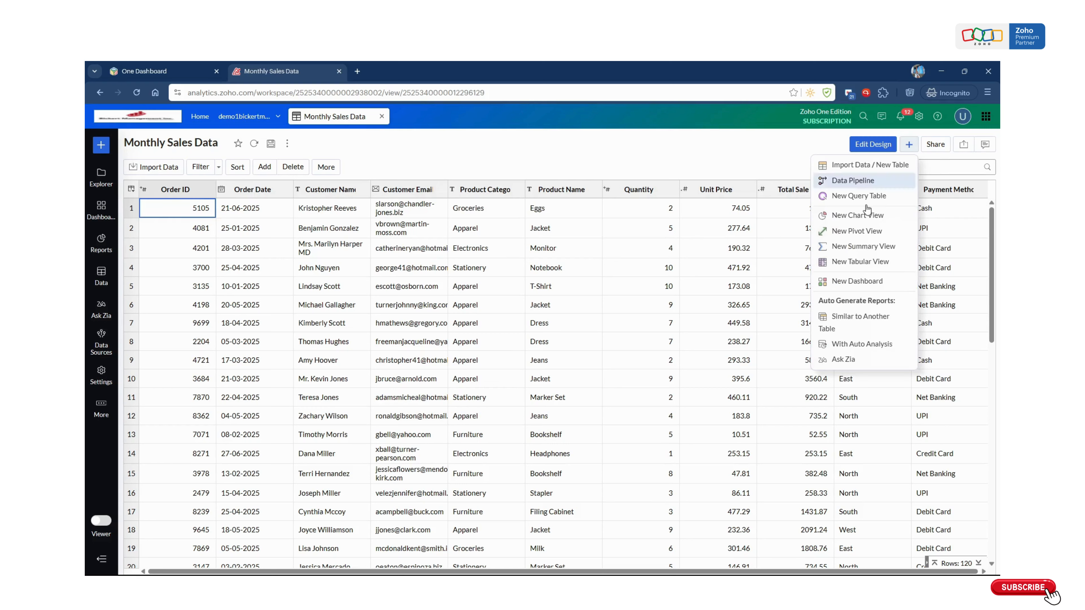
left_click(855, 216)
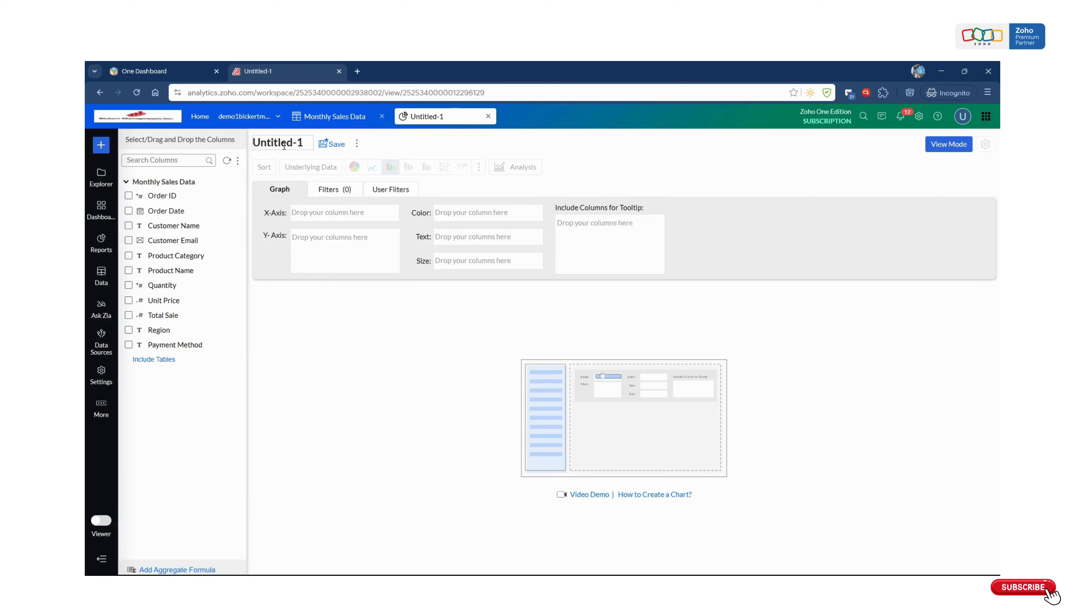
left_click(284, 146)
key("BackSpace")
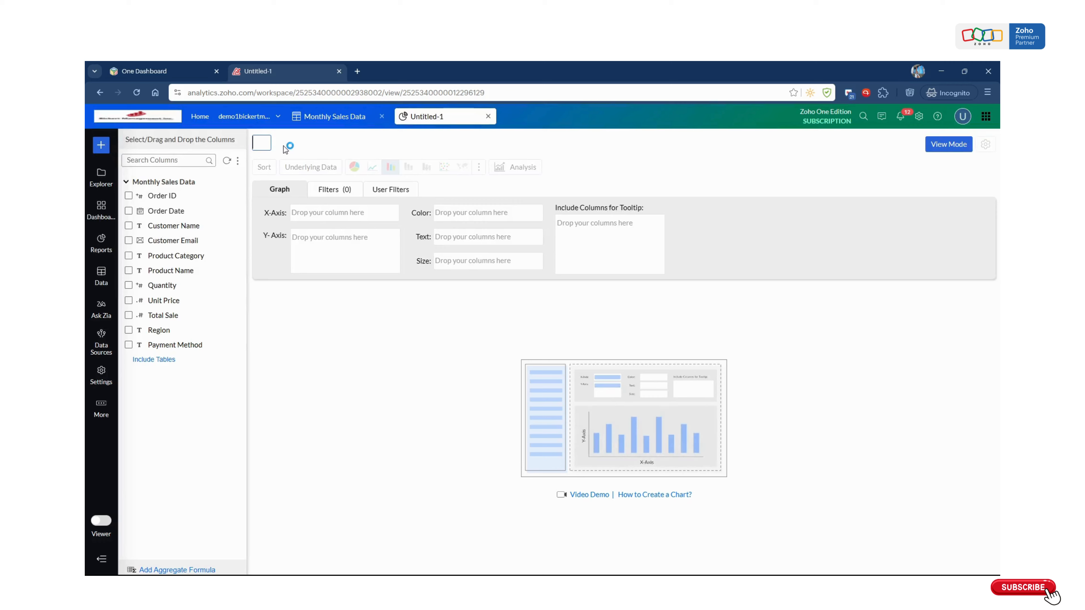
type("Sales b")
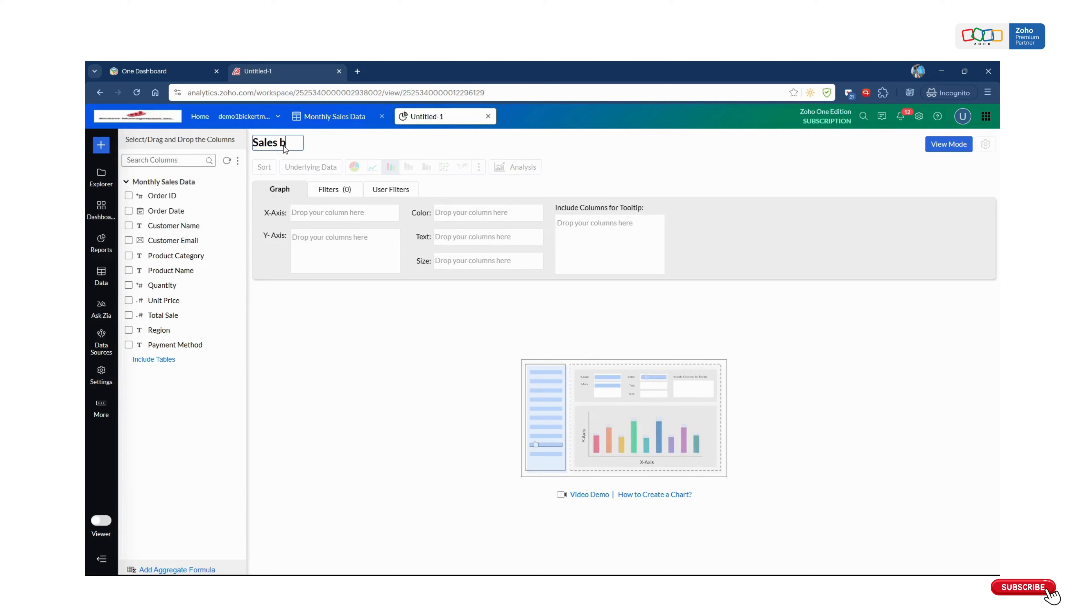
type("y Produc")
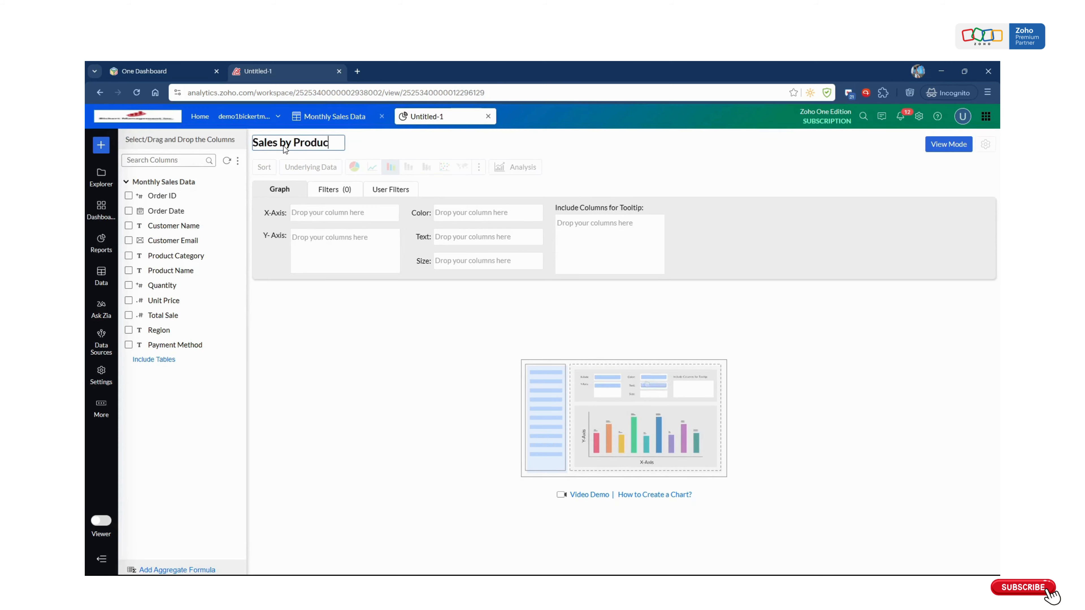
type("t")
key("Return")
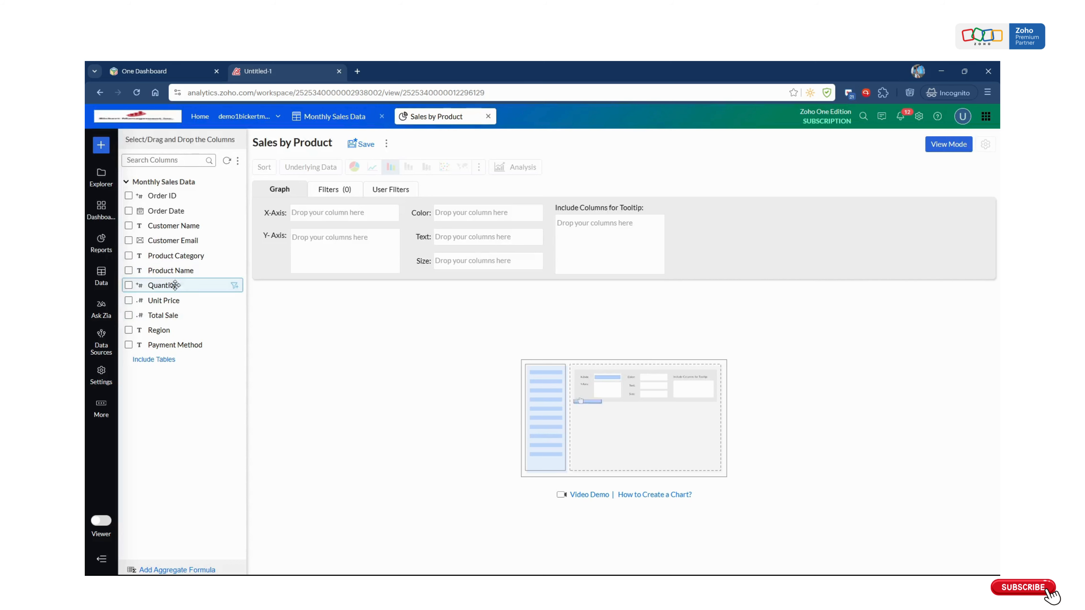
- Put Product Category on the X-axis and Total Sale on the Y-axis, and generate the graph
left_click_drag(186, 255, 342, 212)
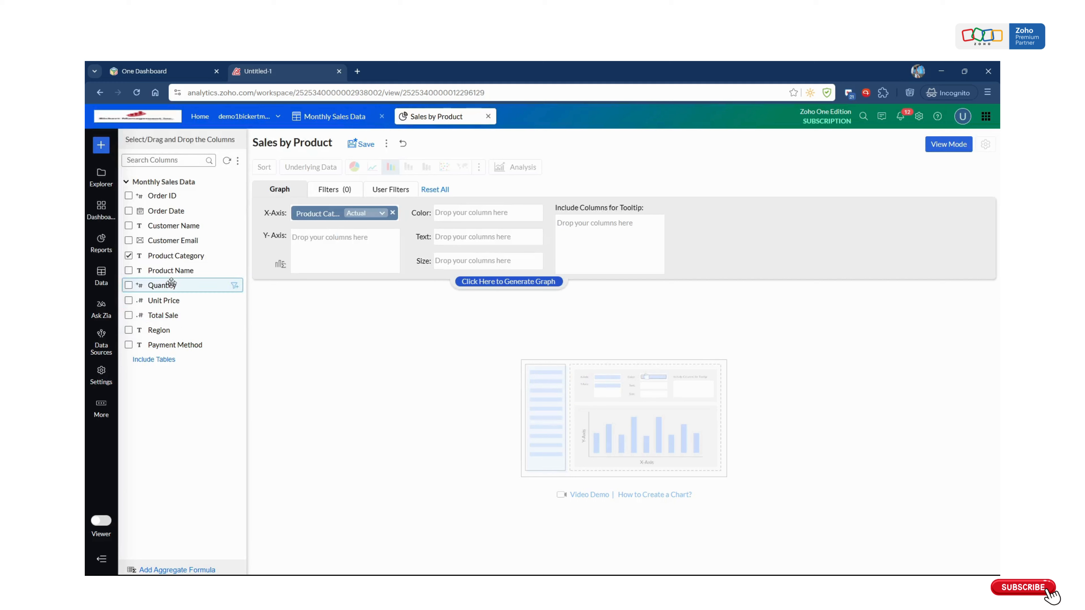
left_click_drag(174, 315, 342, 252)
left_click(483, 282)
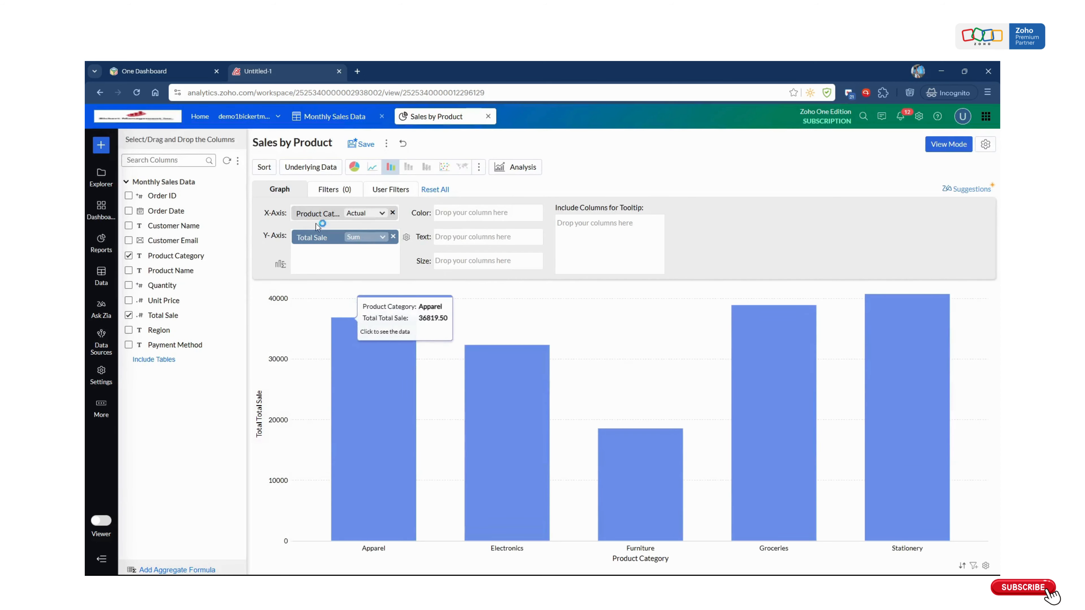
- Sort the chart's X-axis by Y-value ascending, try the descending order, and set it back to ascending
left_click(265, 168)
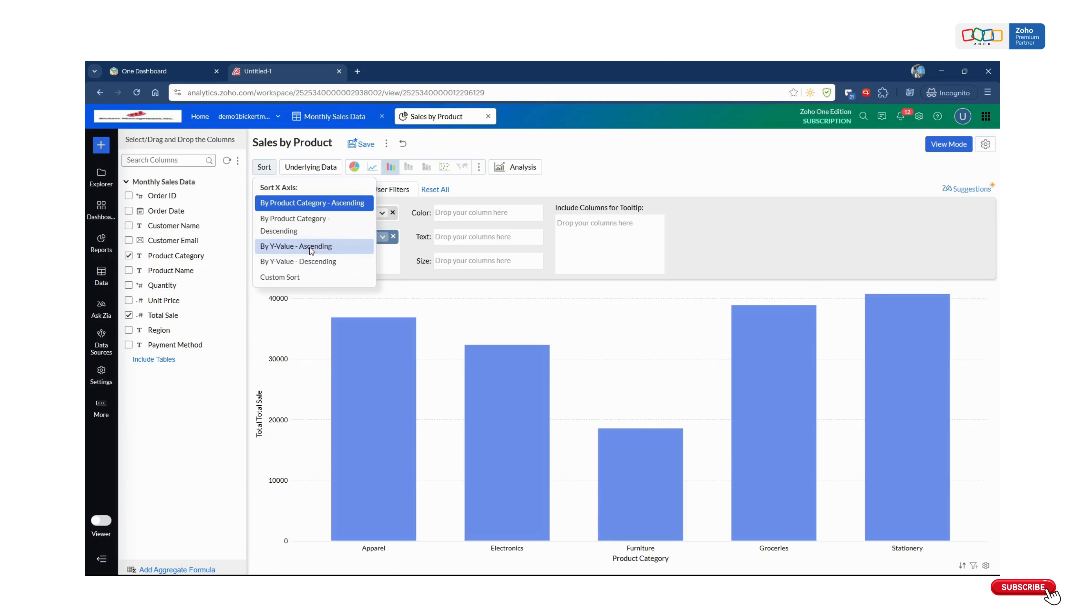
left_click(308, 246)
left_click(265, 168)
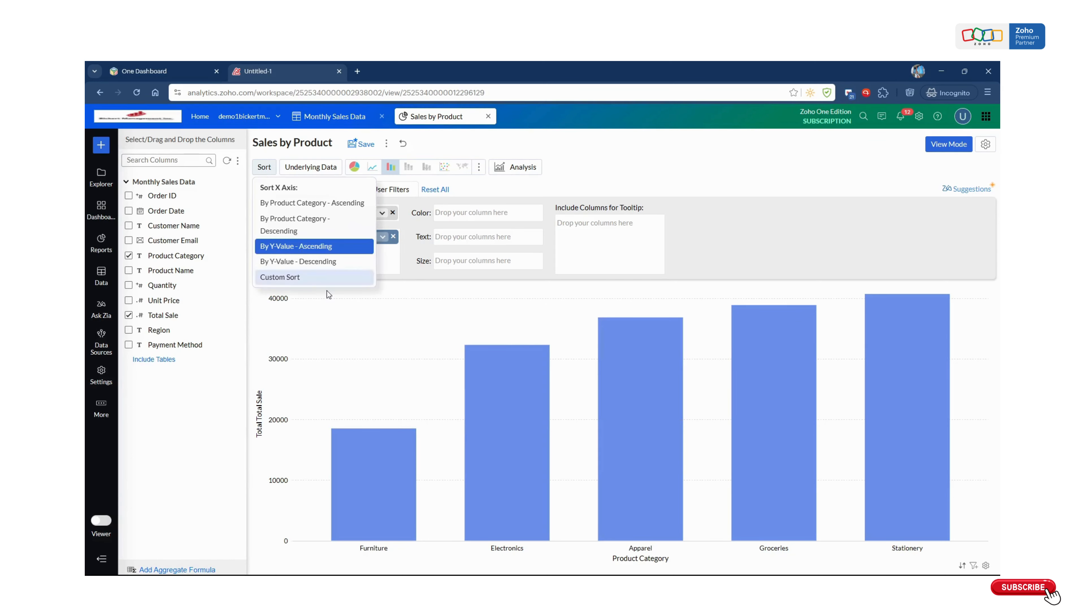
left_click(321, 265)
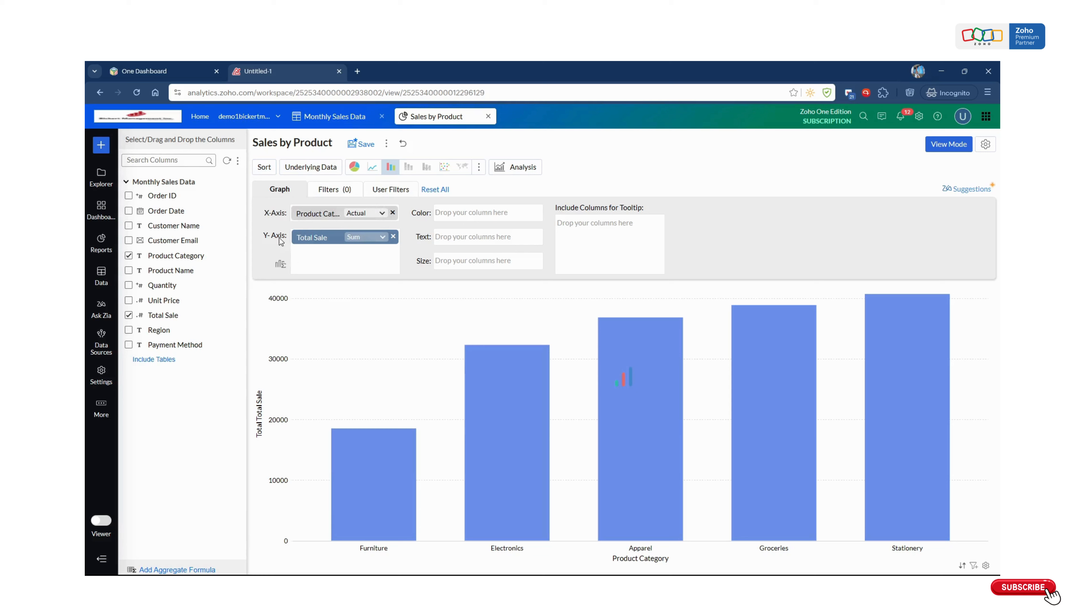
left_click(267, 167)
left_click(323, 247)
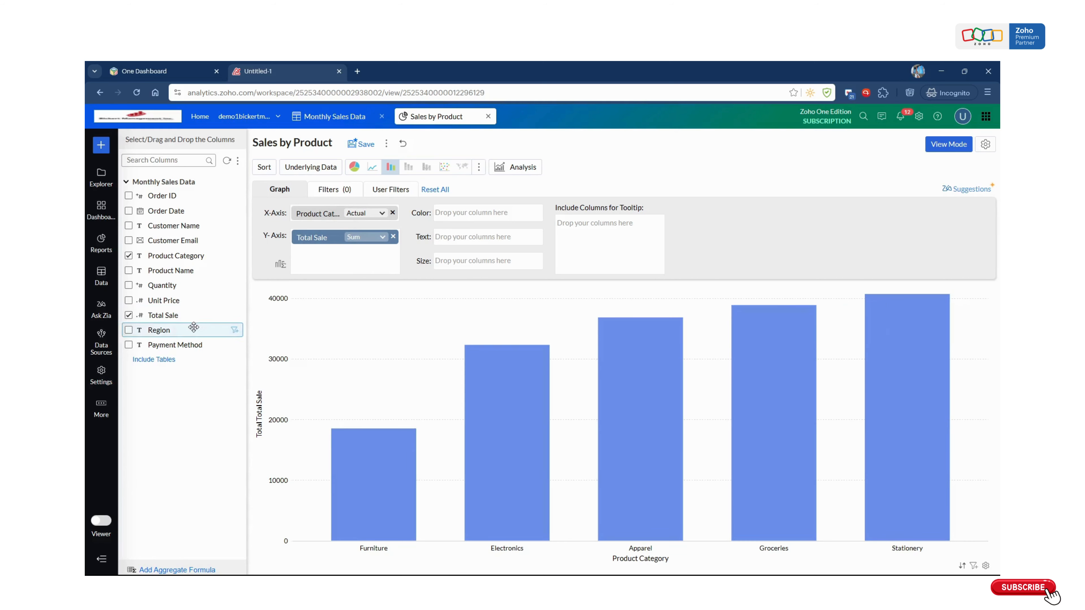
- Add Total Sale as the chart's Text column to label the bars, and regenerate the graph
mouse_move(511, 355)
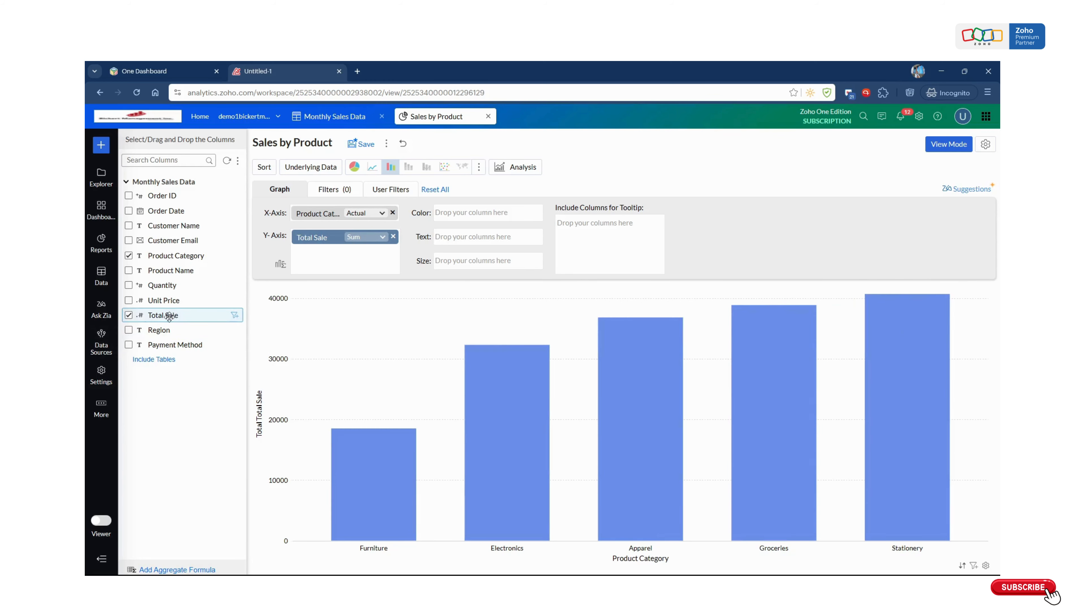
left_click_drag(171, 315, 479, 238)
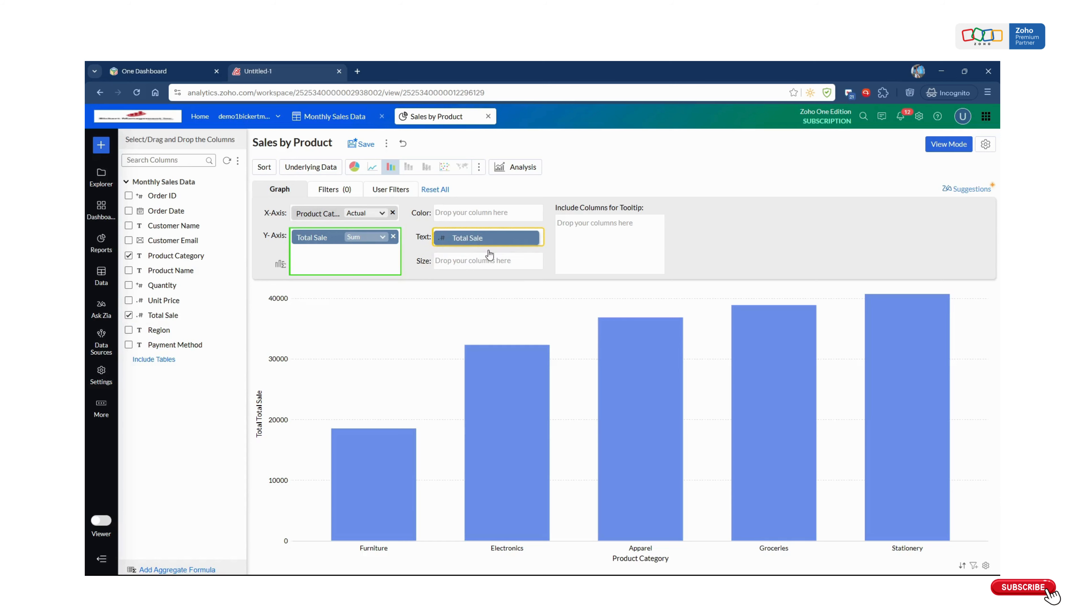
left_click(488, 282)
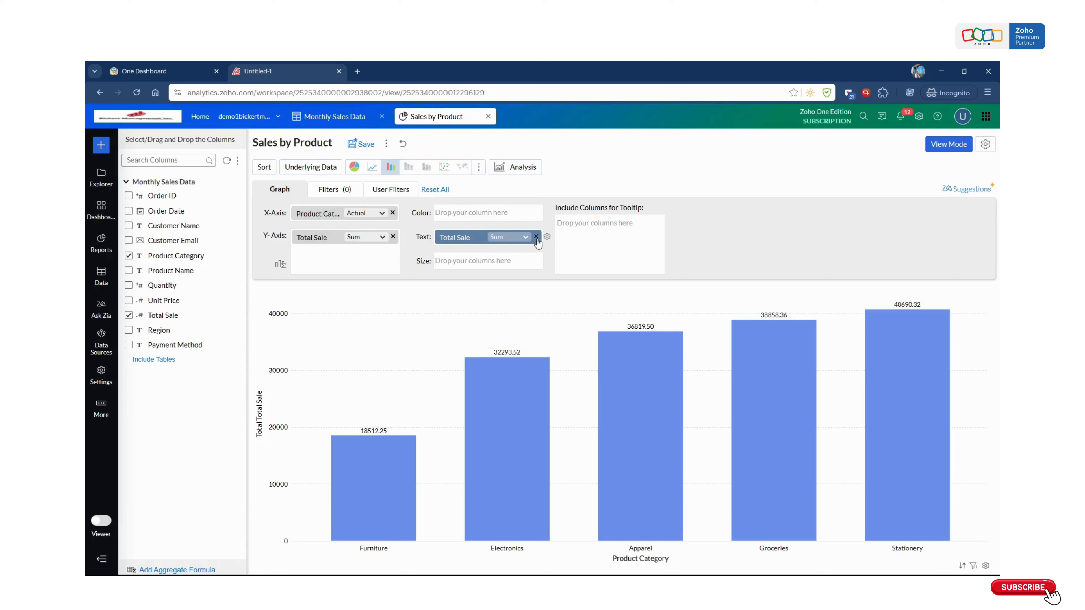
- Format the Total Sale column used for the bar text with a comma as thousand separator
left_click(548, 240)
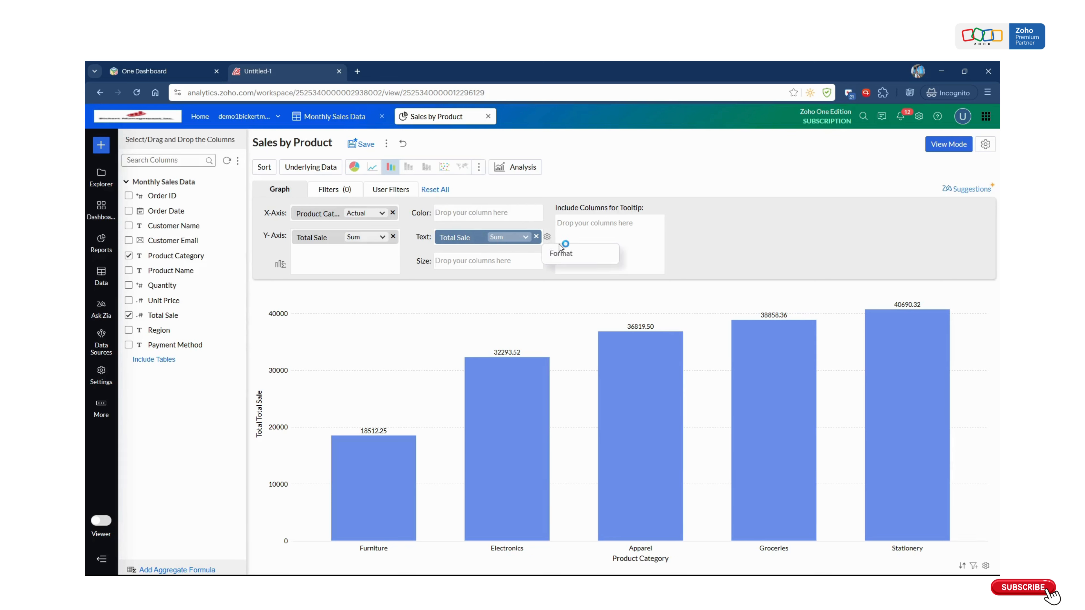
left_click(566, 254)
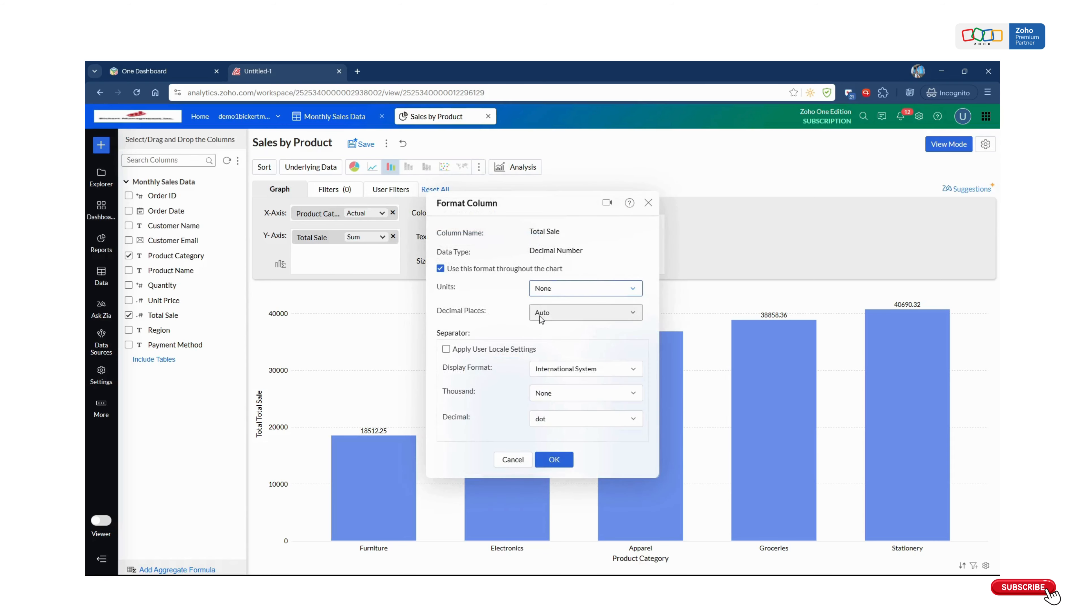
left_click(550, 396)
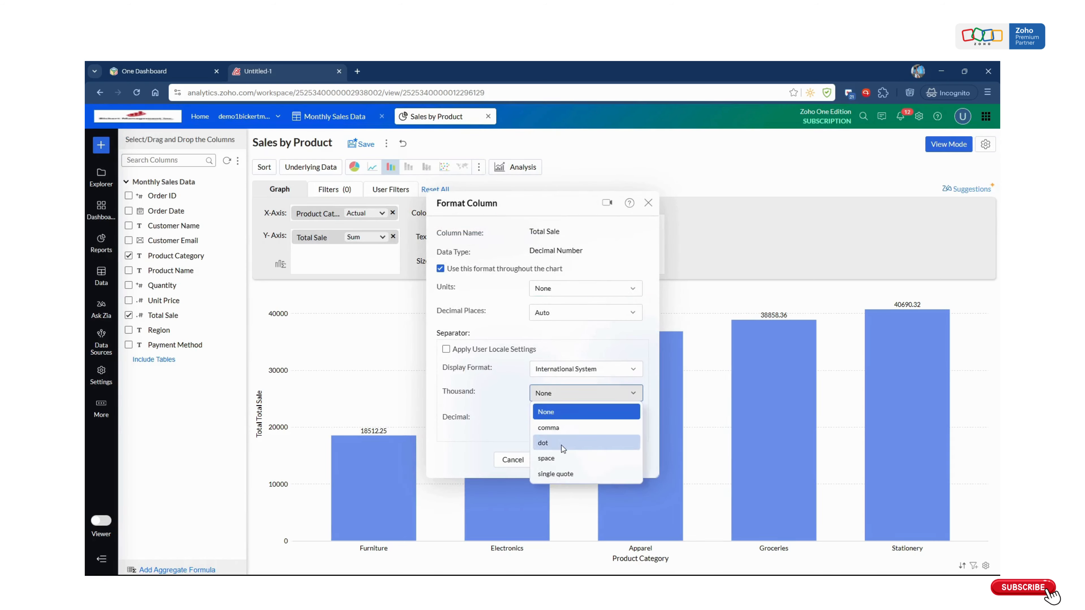
left_click(550, 429)
left_click(555, 459)
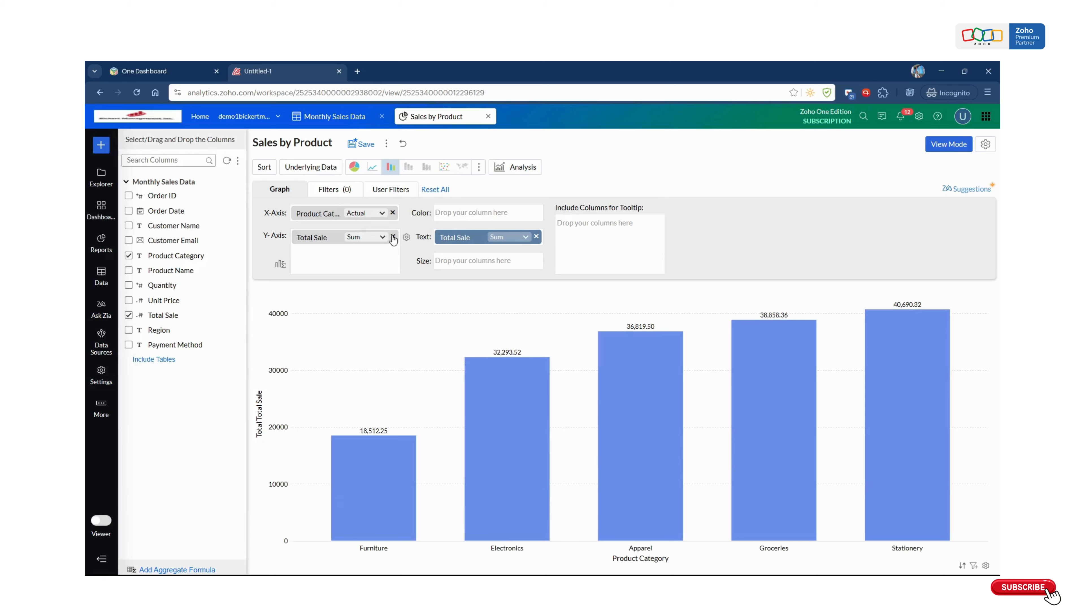
- Format the Y-axis Total Sale column with a comma as thousand separator
left_click(406, 237)
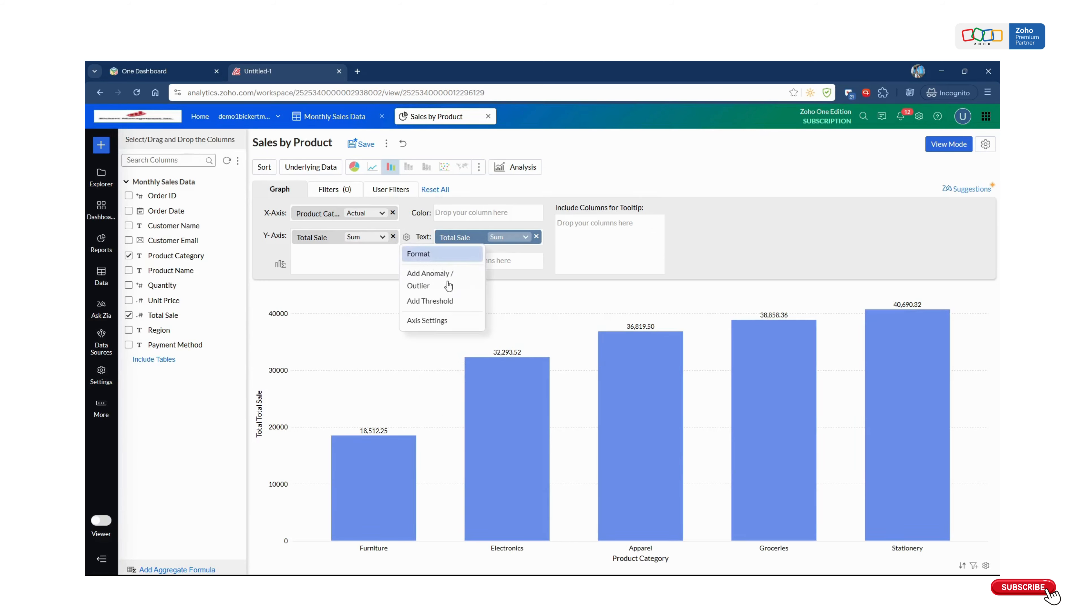
left_click(561, 395)
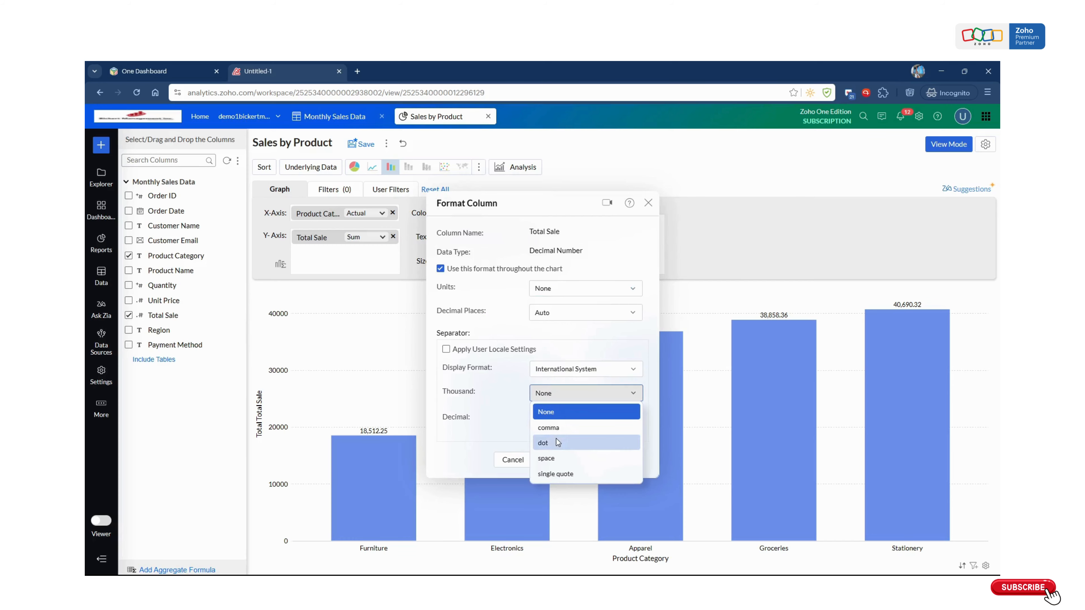
left_click(552, 425)
left_click(555, 460)
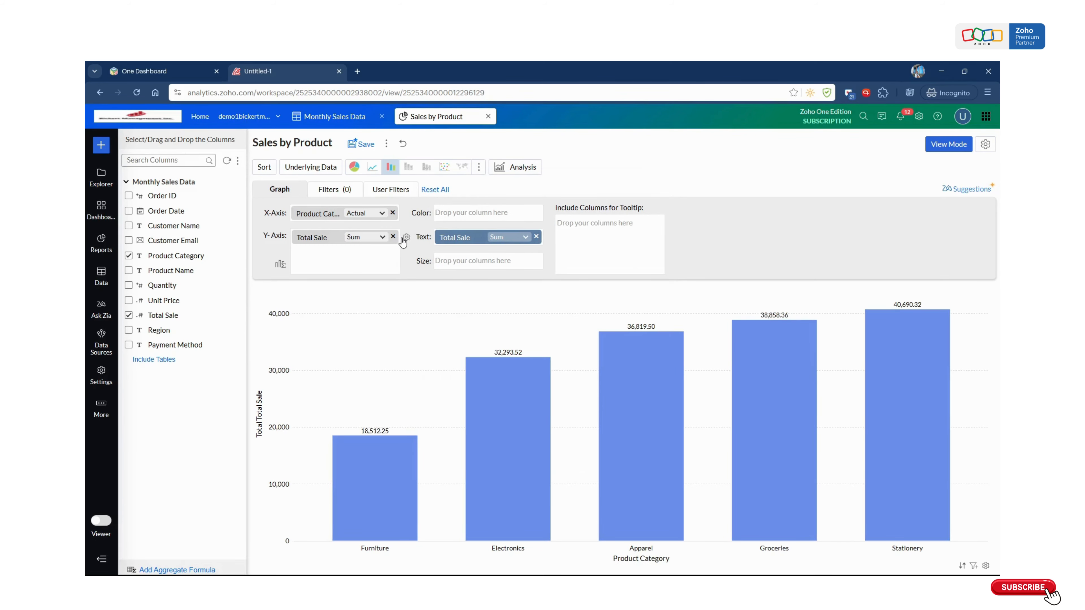
- Try 0, 1 and 3 decimal places for the Y-axis Total Sale format, and set it back to Auto
left_click(407, 237)
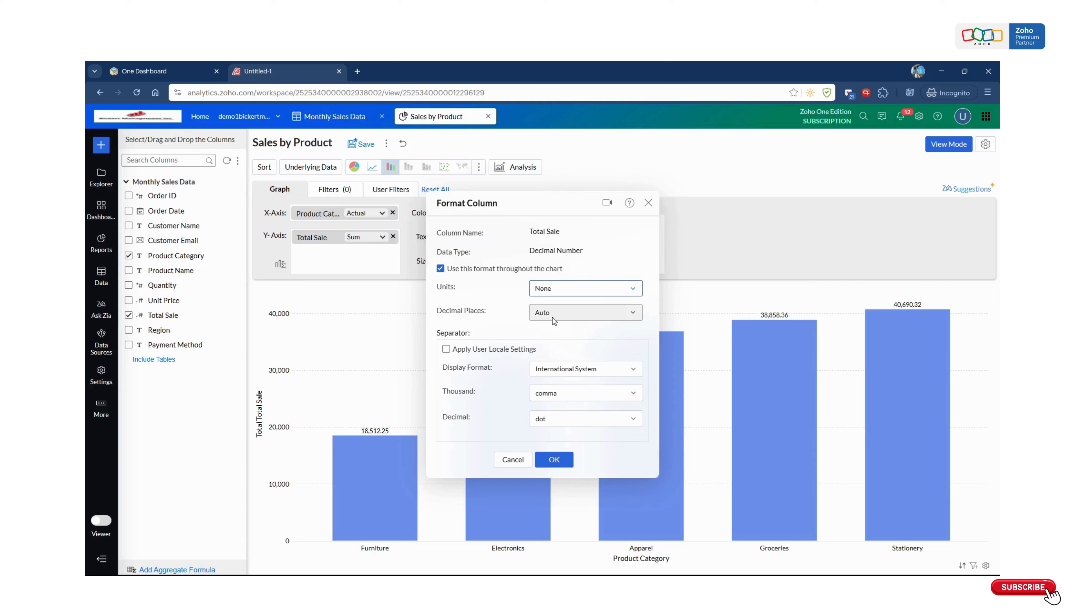
left_click(554, 320)
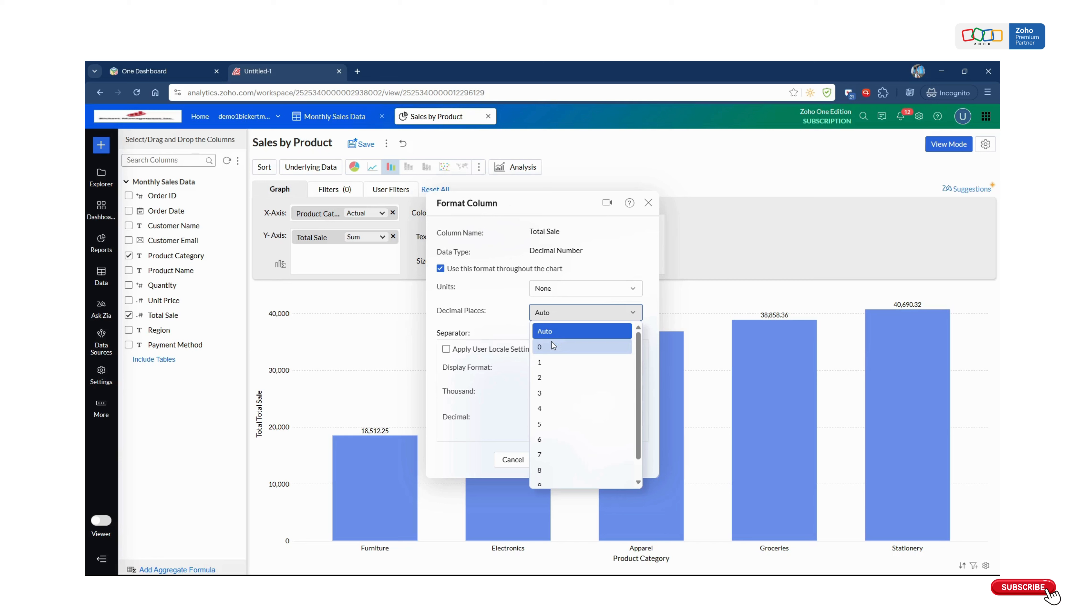
left_click(567, 347)
left_click(564, 315)
left_click(558, 362)
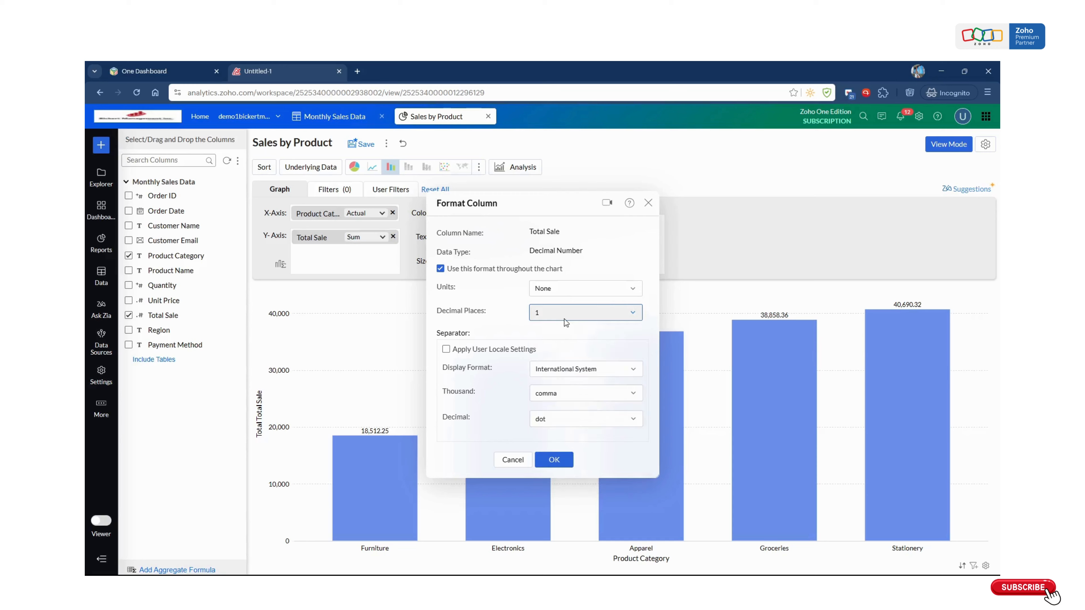
left_click(563, 317)
left_click(557, 393)
left_click(555, 314)
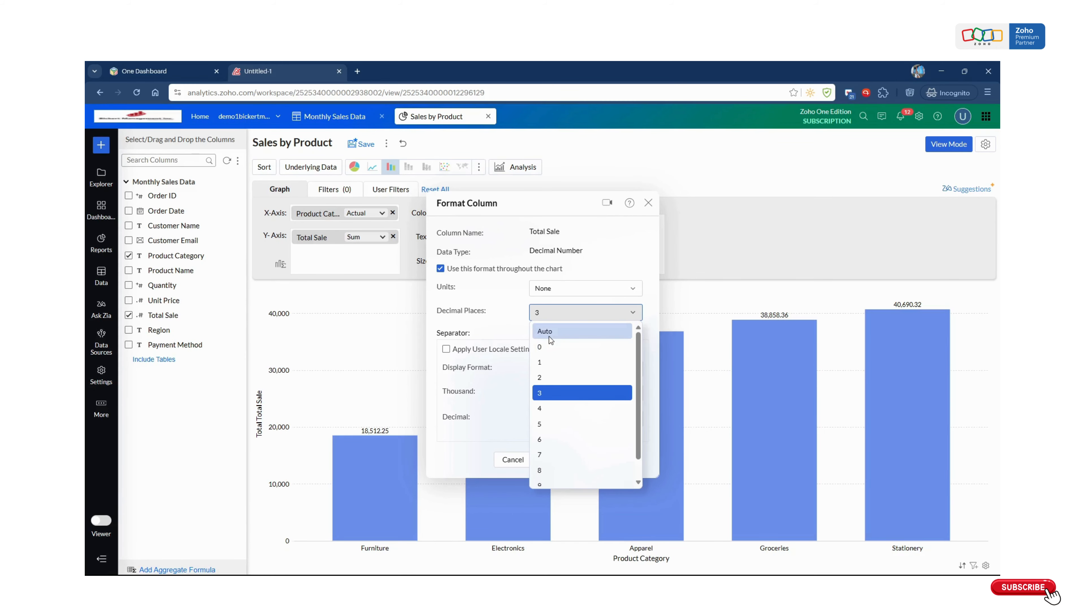
left_click(551, 340)
left_click(555, 460)
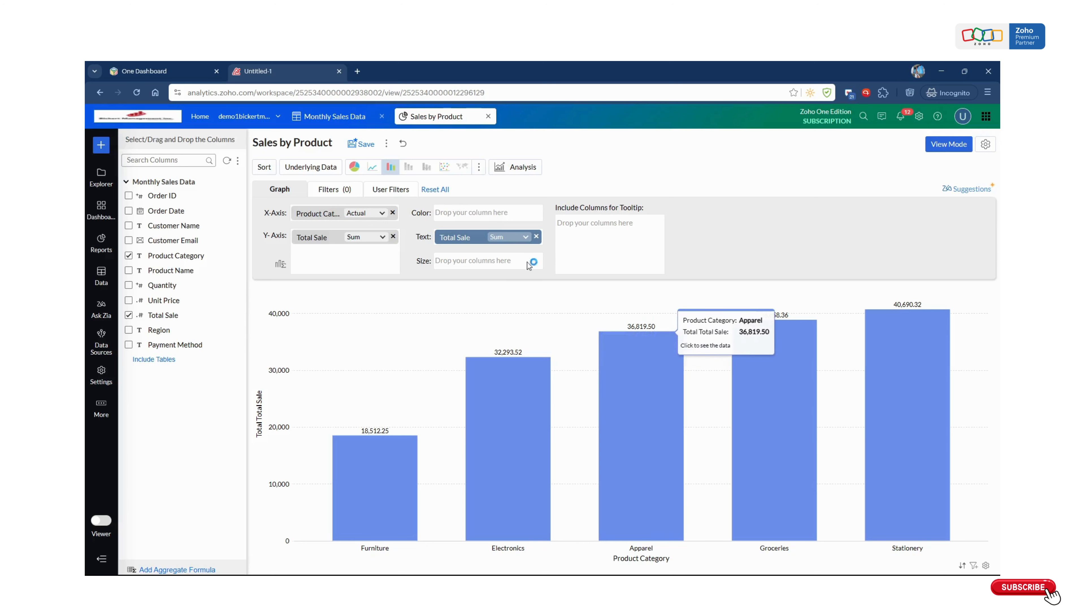
- Replace the chart's Text column with data labels showing the Y-axis values, and save it as Sales by Product in the Sample Monthly Sales folder
left_click(536, 237)
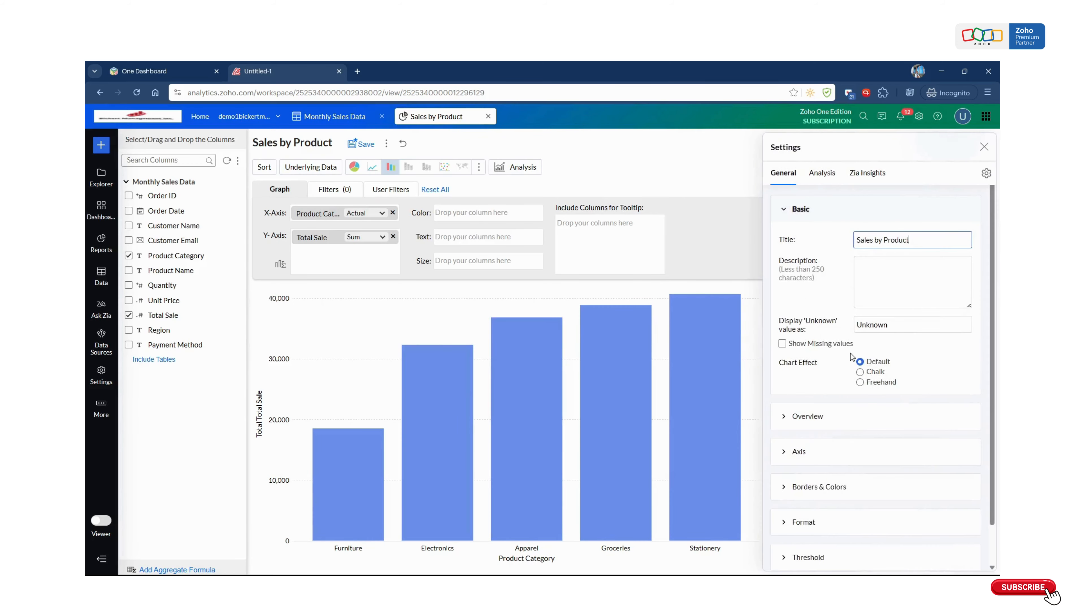
scroll(852, 360, "down", 1)
left_click(806, 415)
scroll(803, 428, "down", 2)
scroll(802, 433, "down", 1)
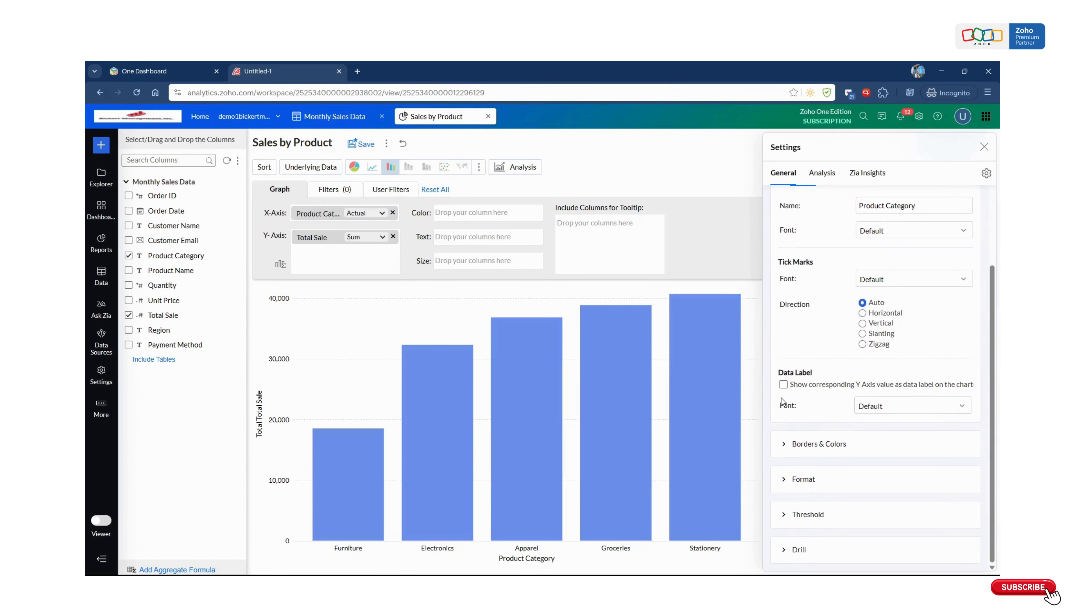
left_click(784, 385)
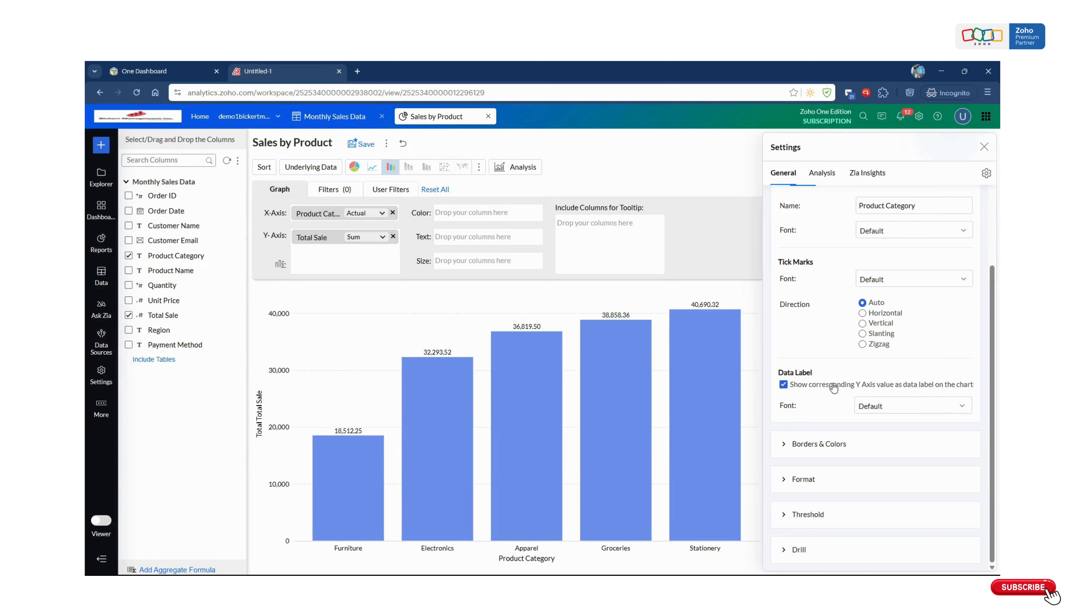
left_click(711, 265)
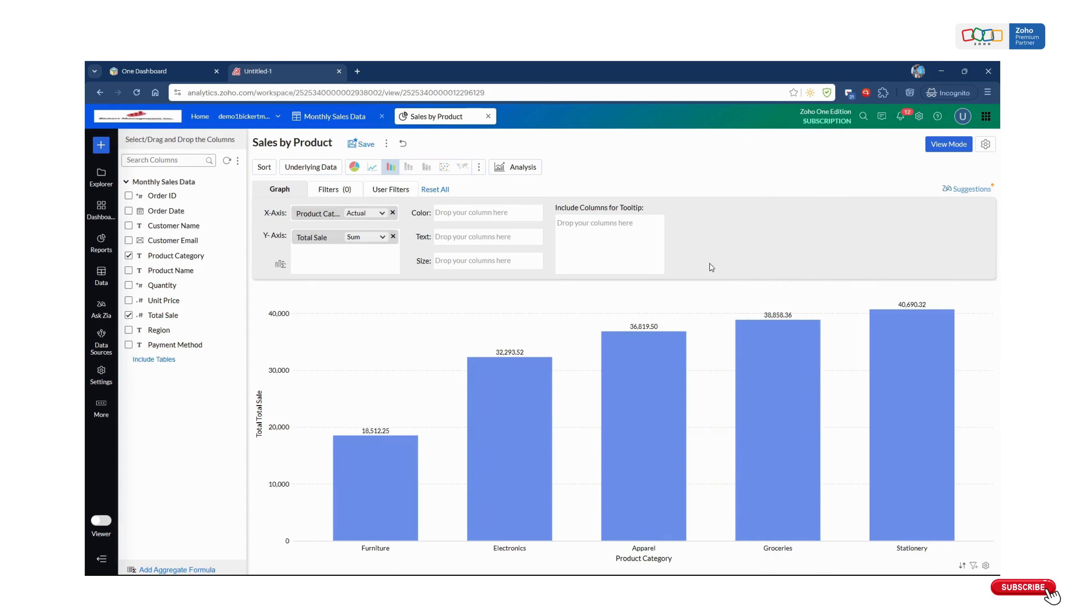
left_click(364, 145)
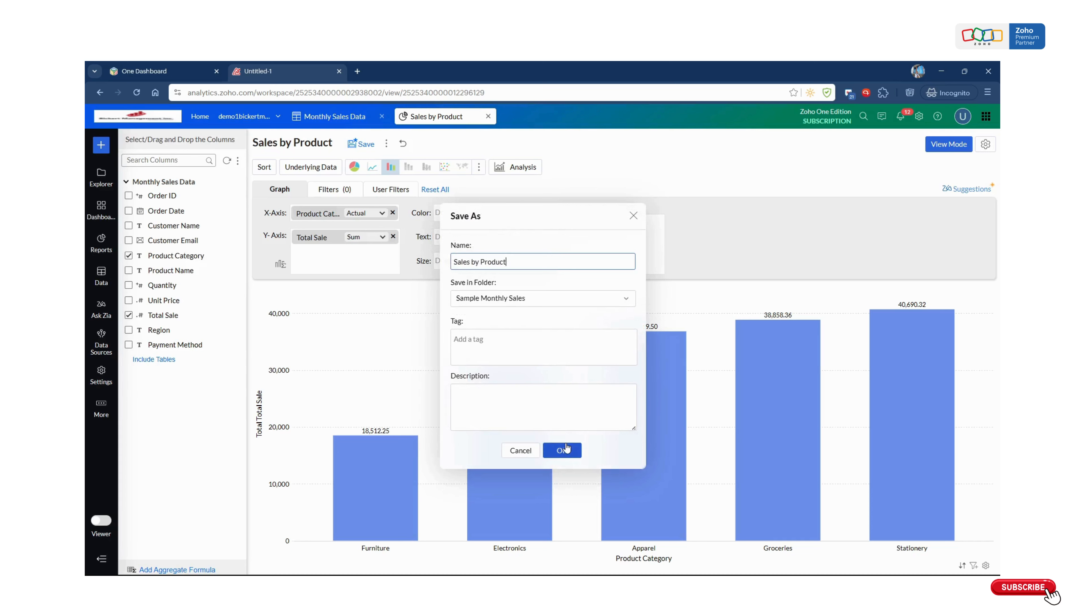
left_click(565, 449)
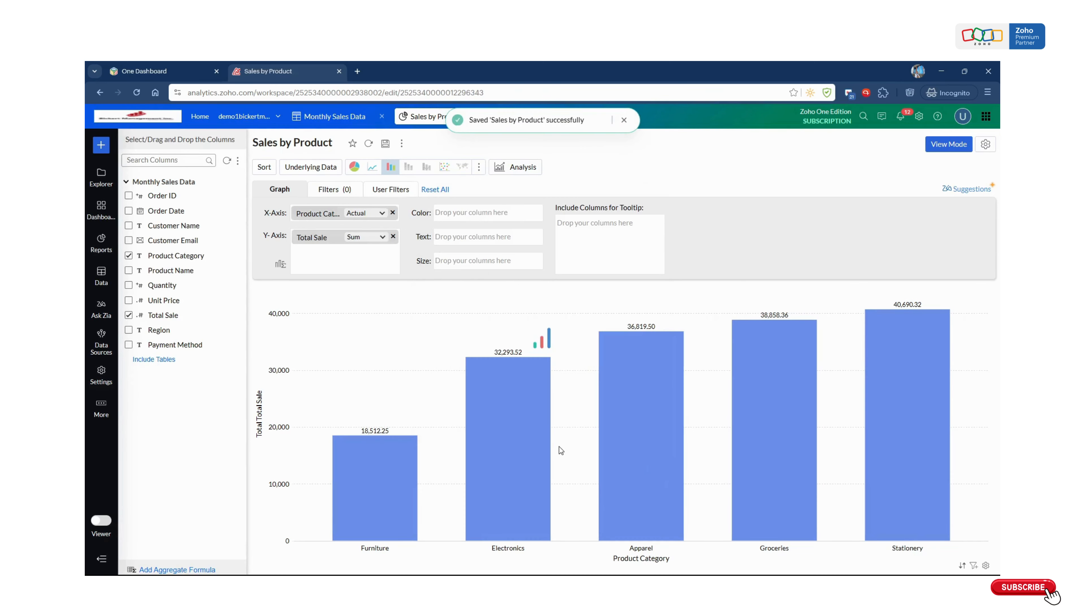
- Add Order Date as a user filter of type Actual Period listing Months & Years, and save the chart
left_click(390, 189)
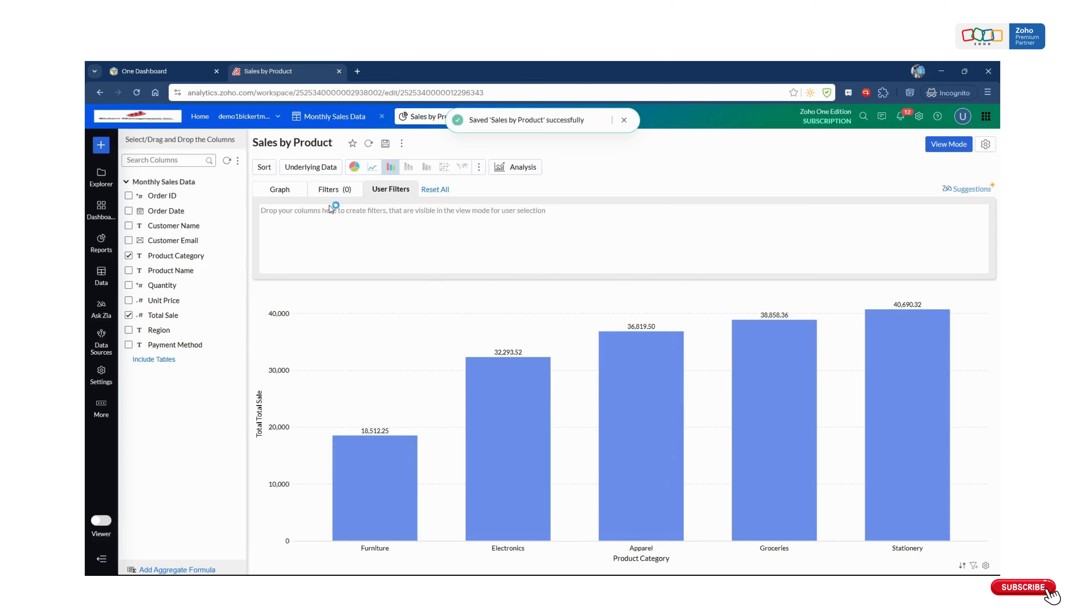
left_click_drag(190, 207, 291, 224)
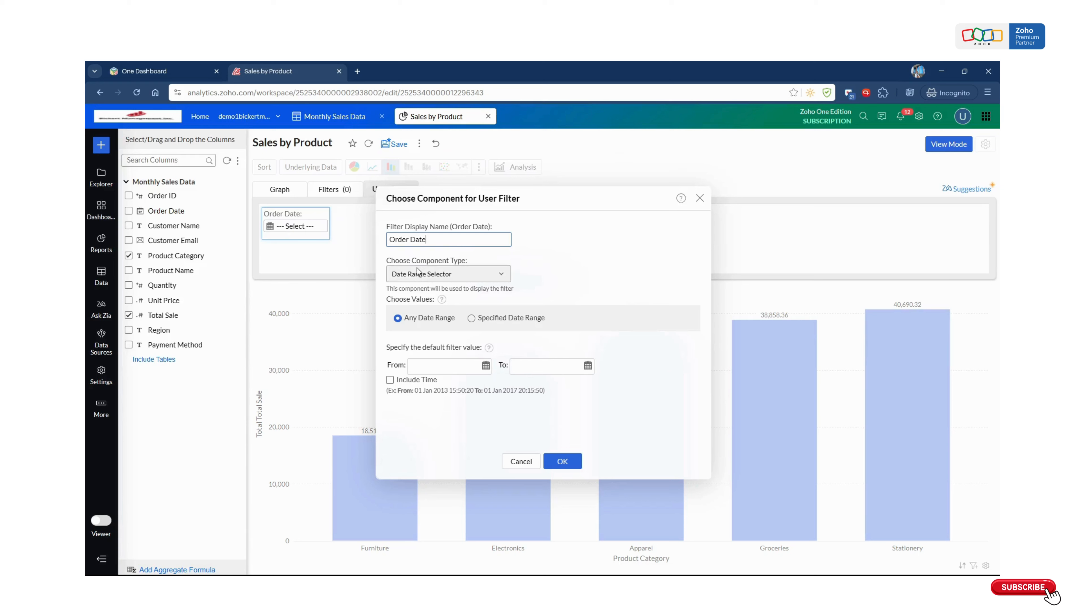
left_click(405, 278)
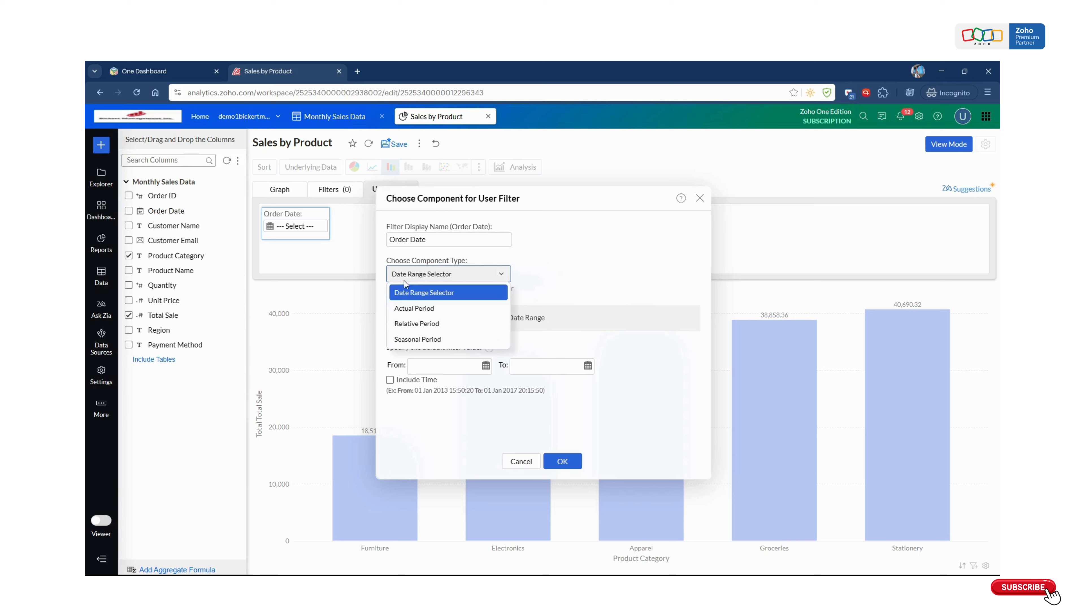
left_click(445, 312)
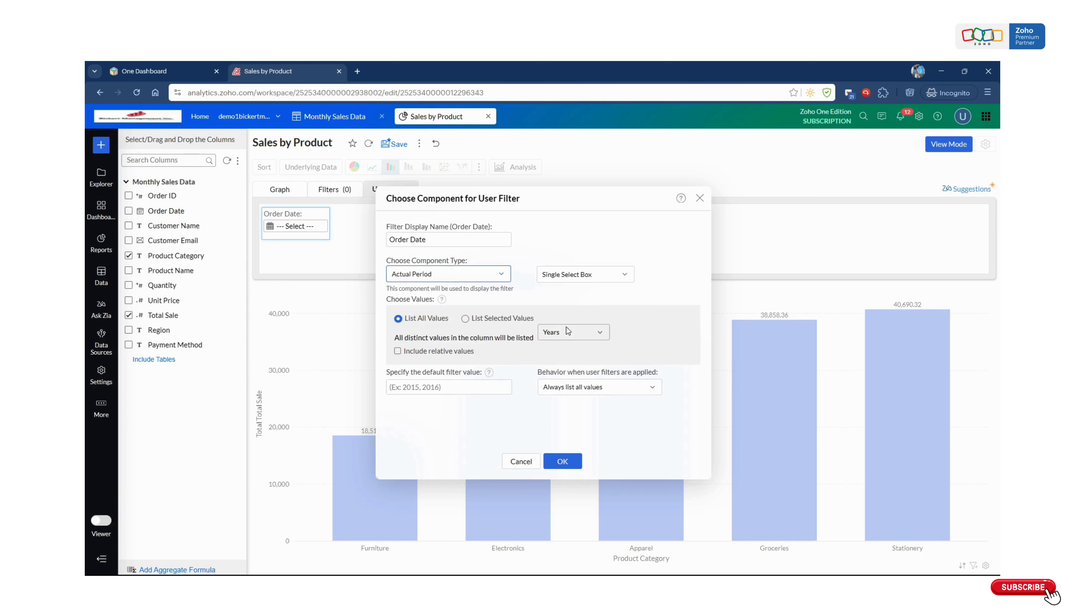
left_click(574, 336)
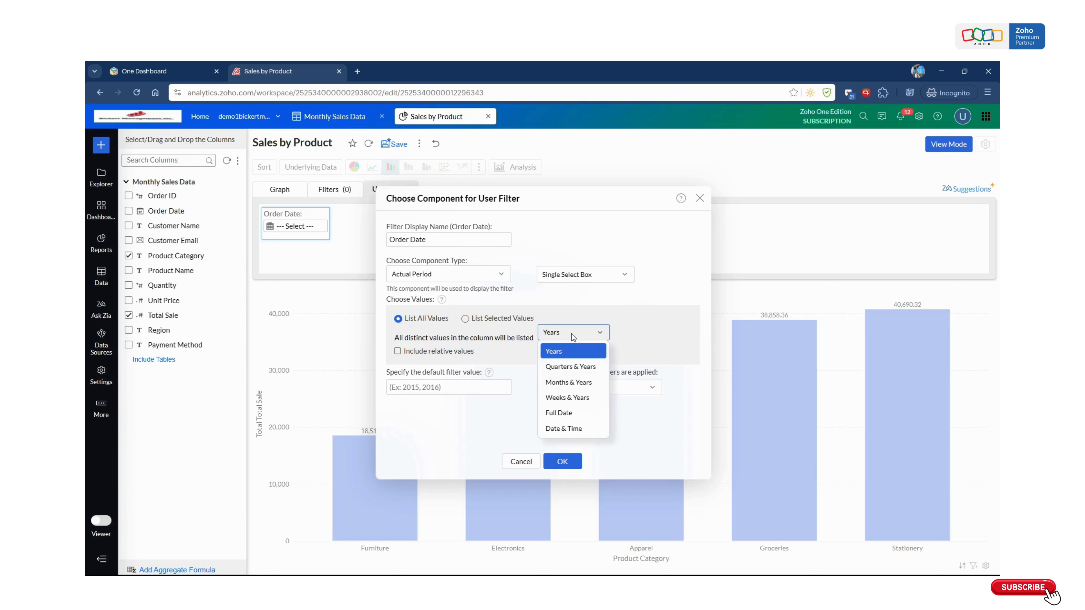
left_click(569, 383)
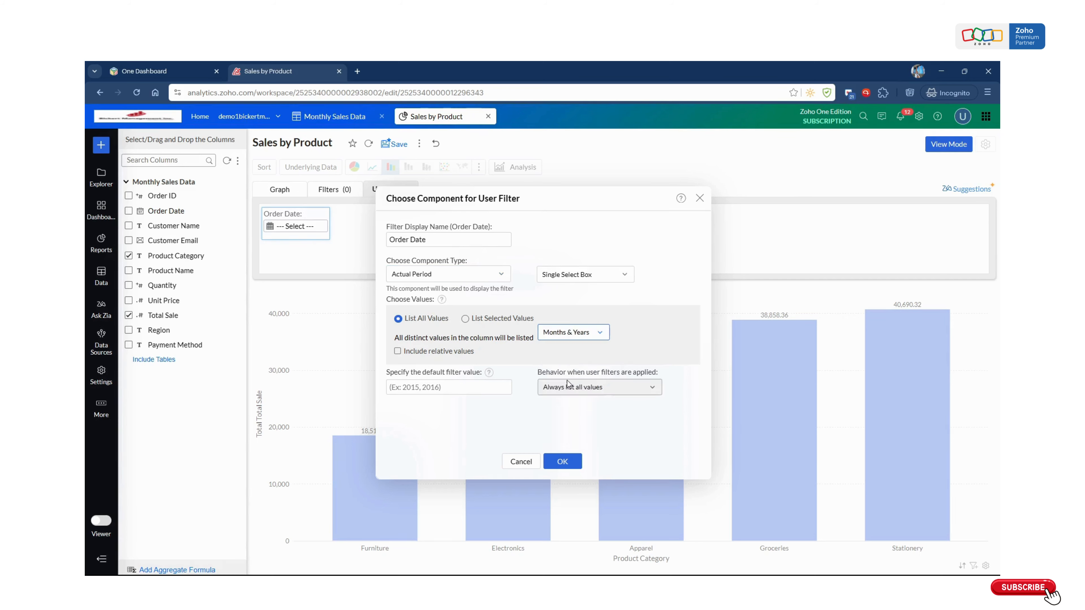
left_click(572, 461)
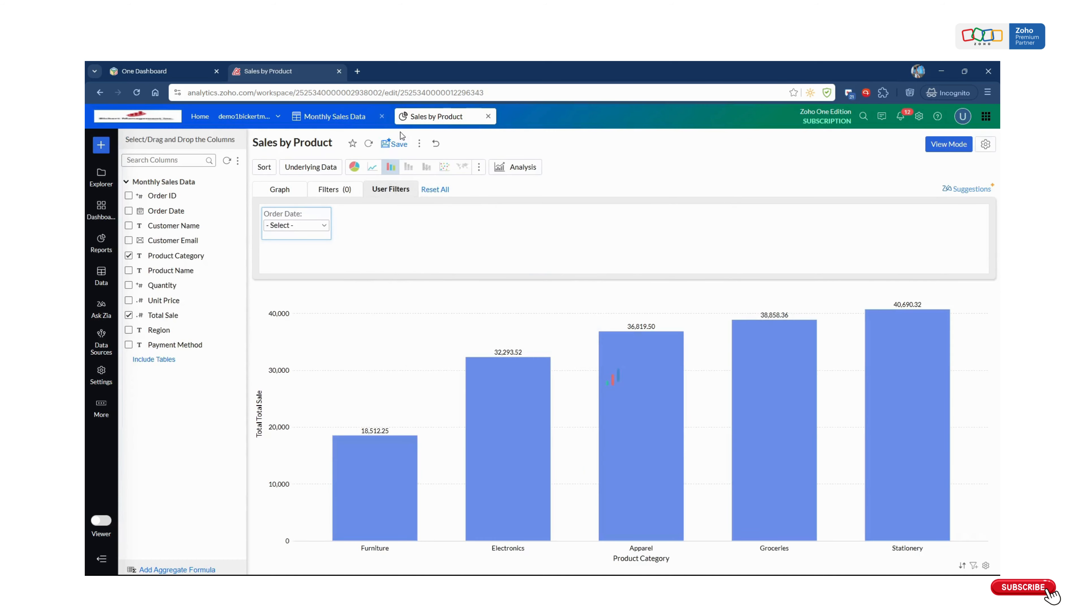
left_click(394, 144)
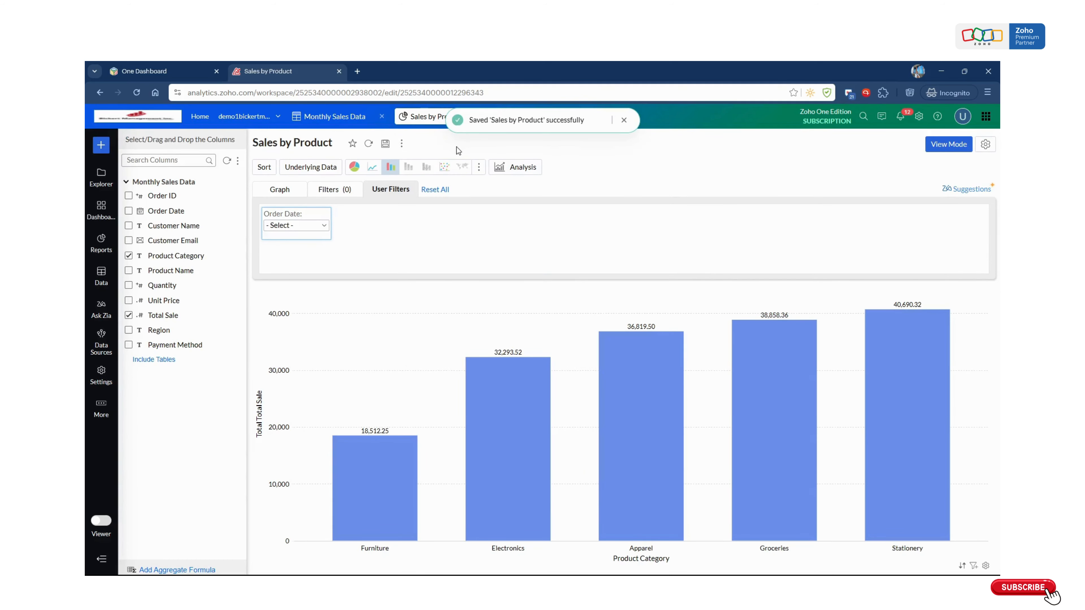
- Test the Order Date filter in view mode with Jun 2025 and May 2025, and reset it
left_click(949, 144)
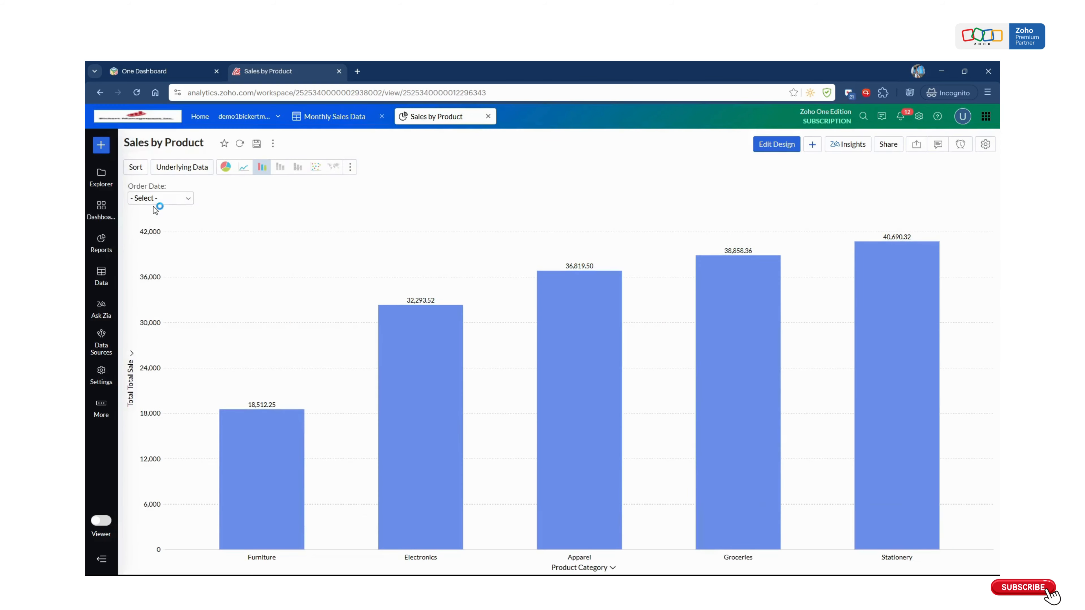
left_click(167, 199)
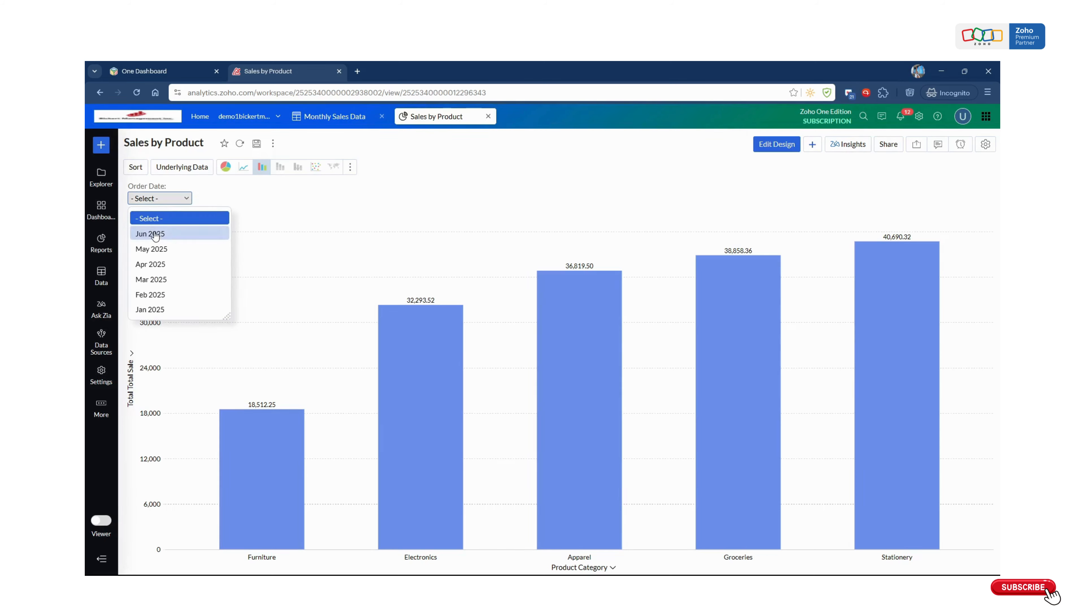
left_click(171, 235)
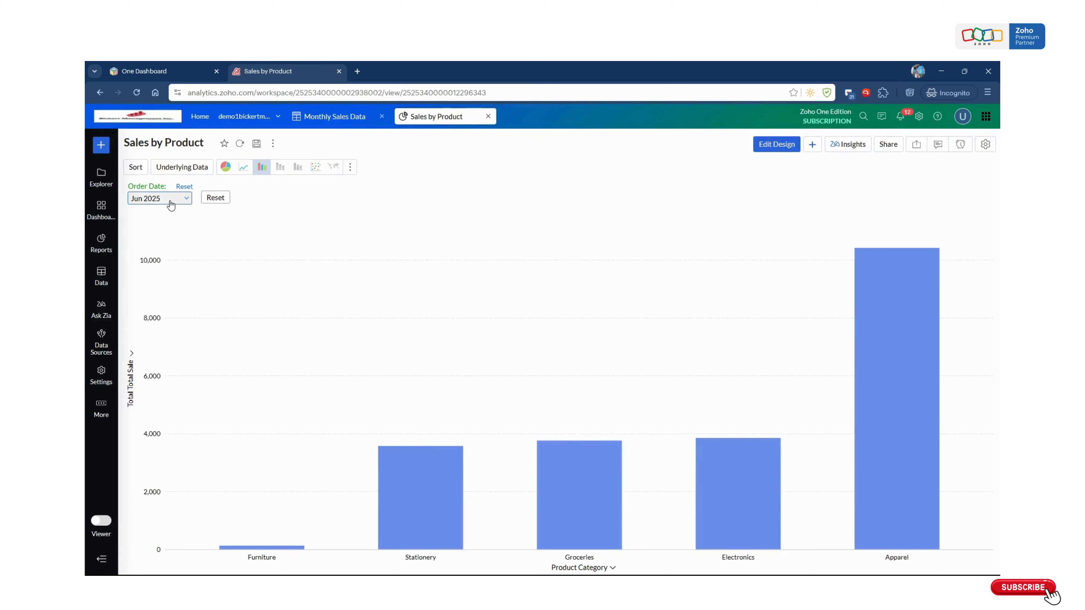
left_click(171, 200)
left_click(173, 248)
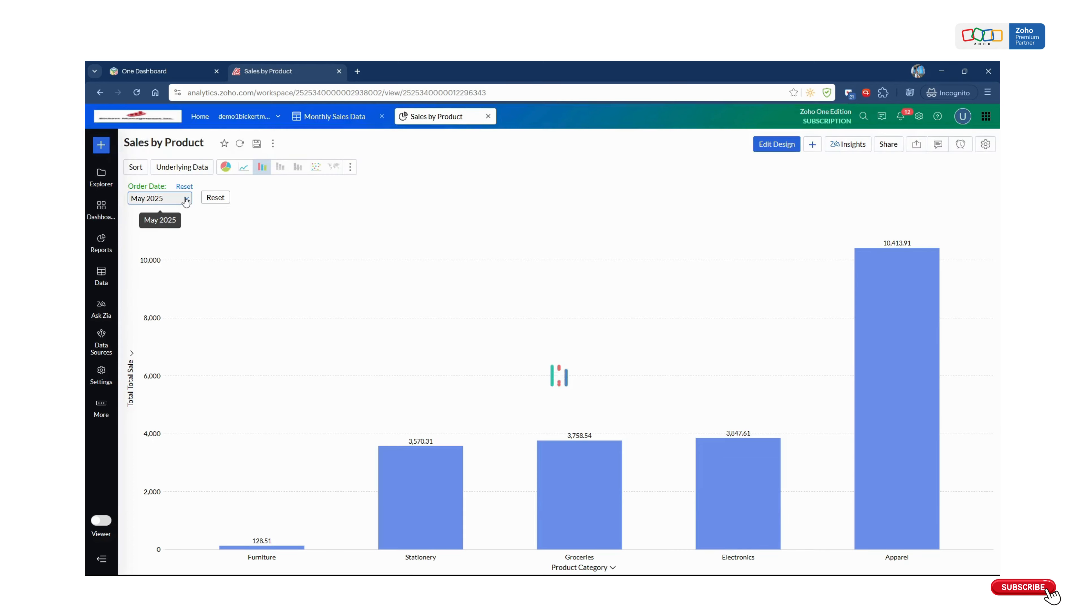
left_click(217, 199)
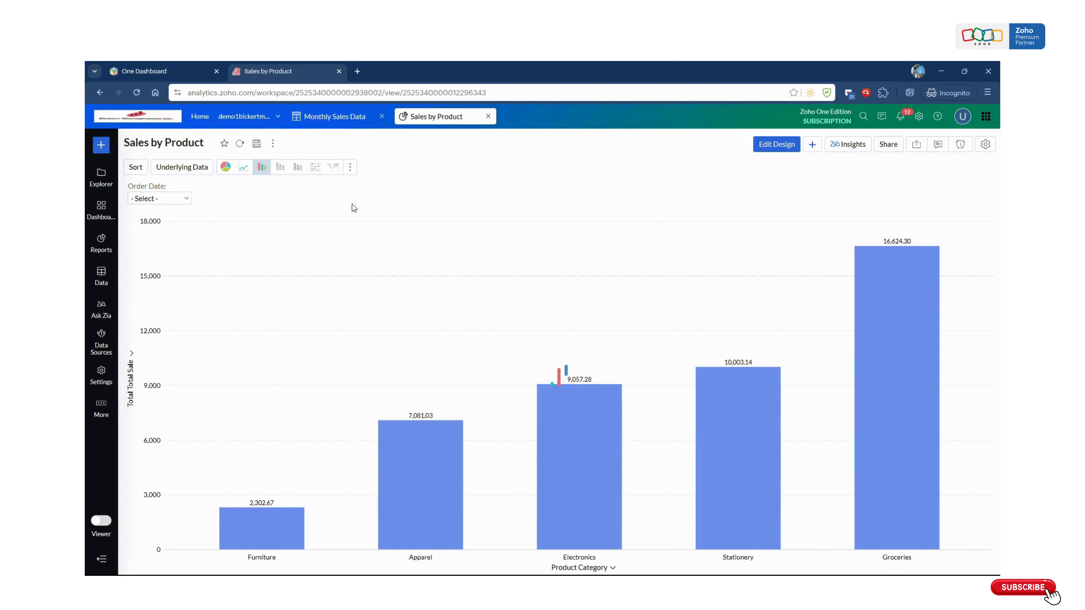
- Create another chart view from the Monthly Sales Data table and name it Monthly Sales Trends
left_click(335, 116)
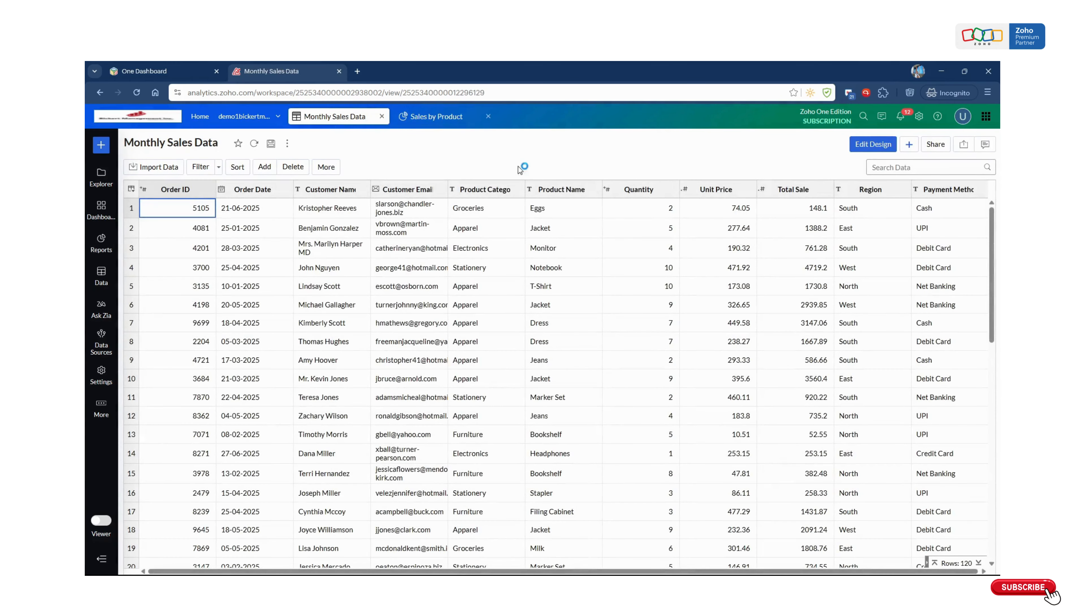
left_click(911, 145)
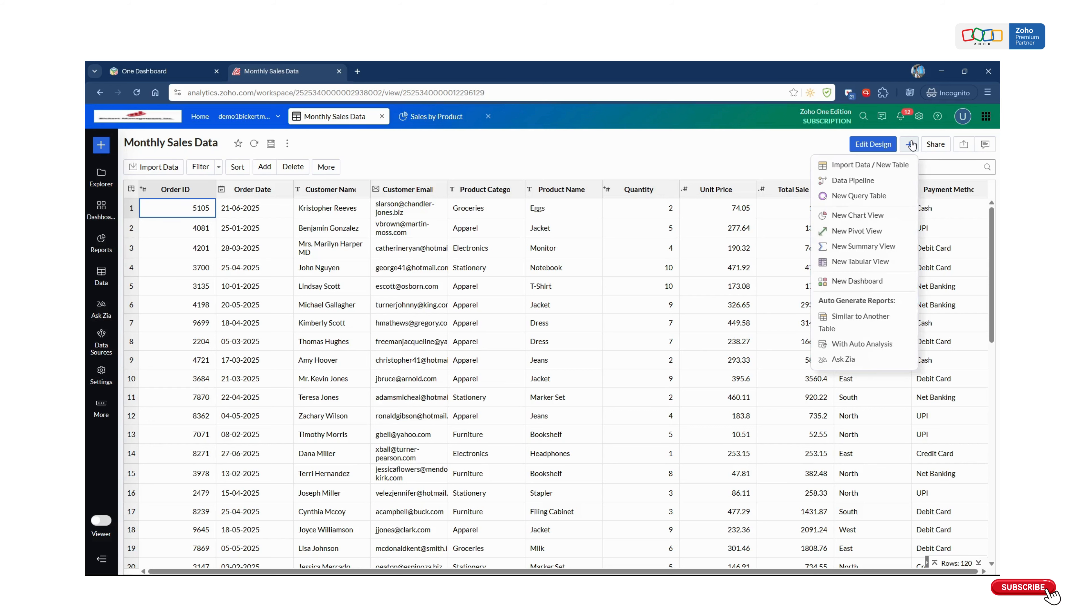
left_click(860, 216)
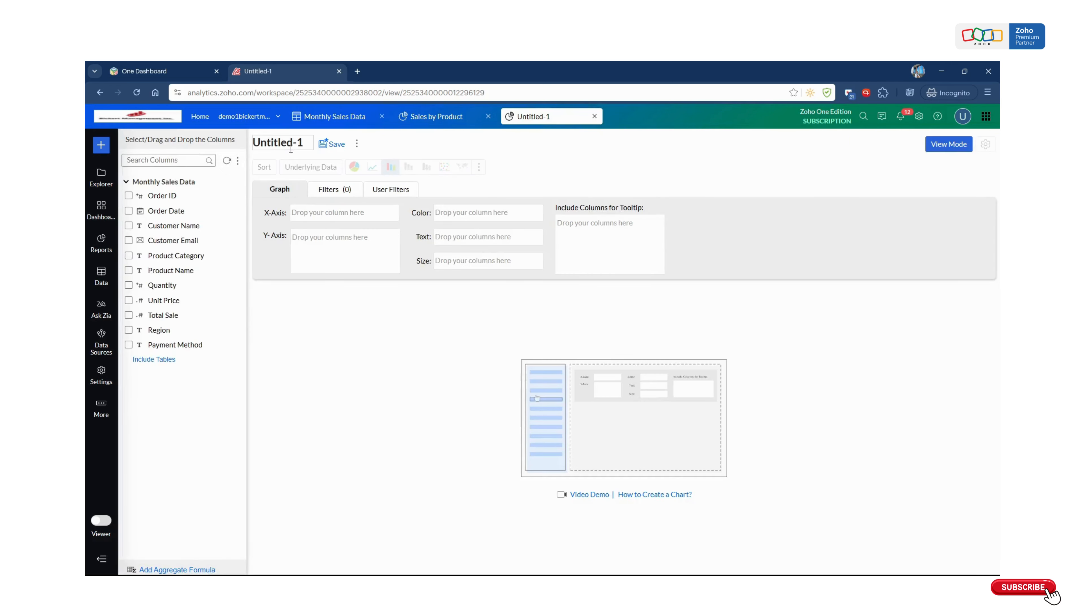
left_click(290, 145)
type("Monthly Sales Trends")
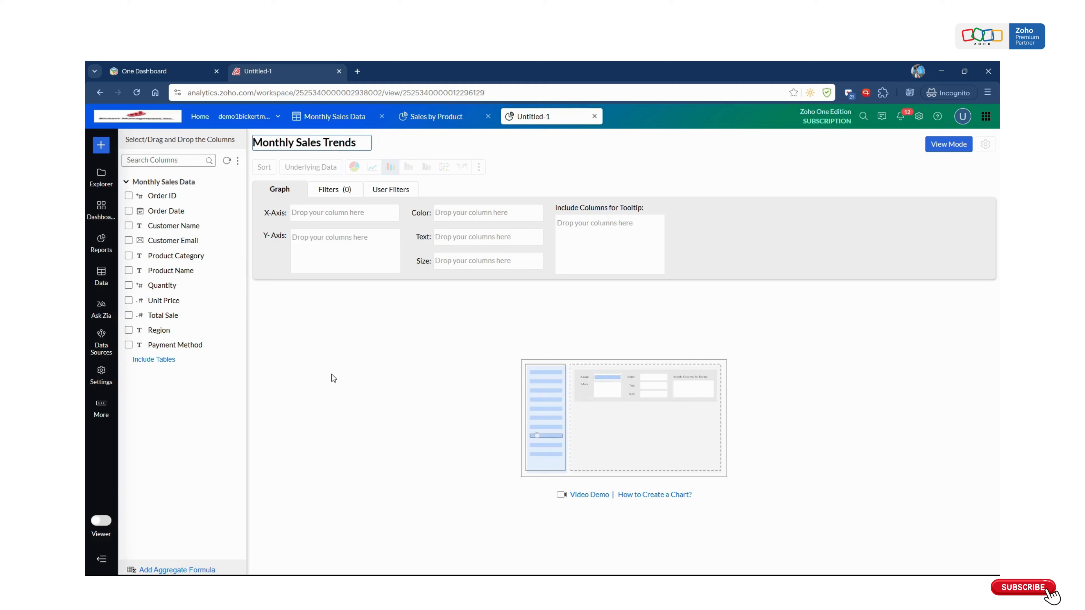
- Plot Total Sale on the Y-axis against Order Date by Month & Year on the X-axis, and generate the graph
key("Return")
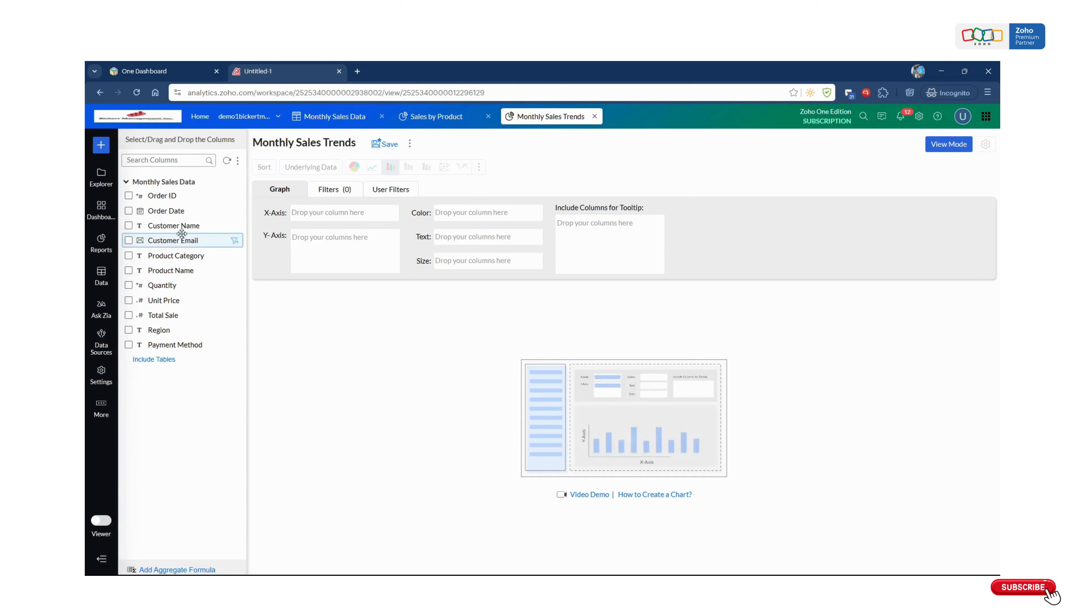
left_click_drag(171, 214, 364, 217)
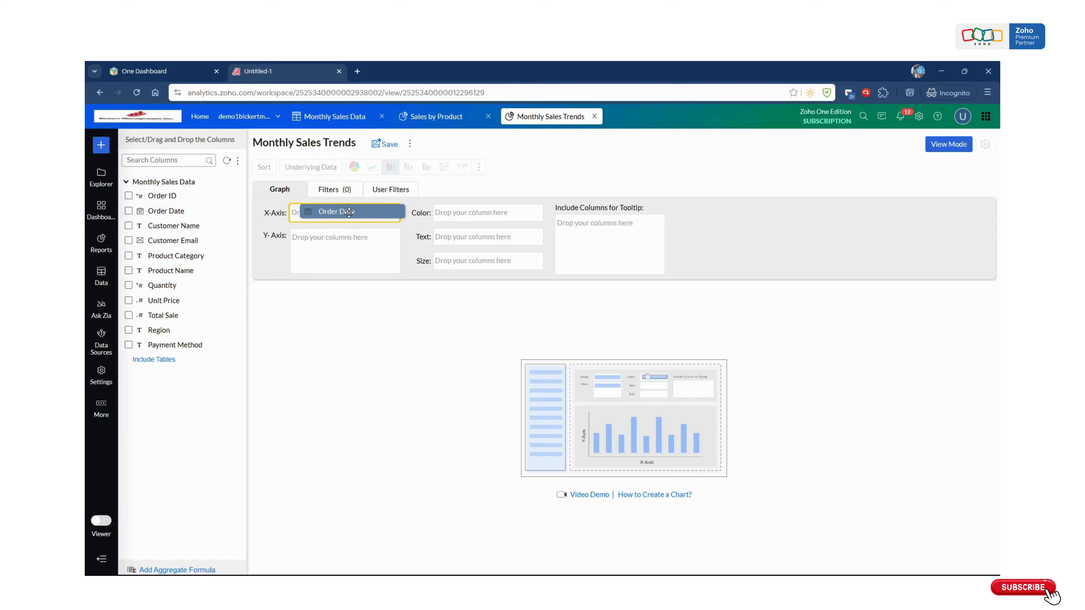
left_click(363, 216)
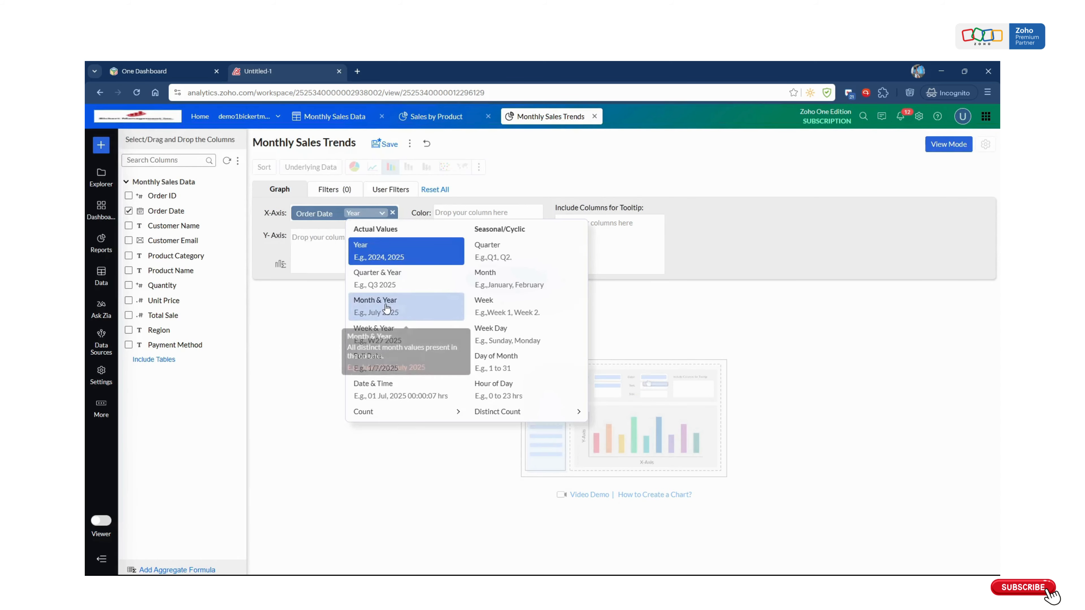
left_click(412, 310)
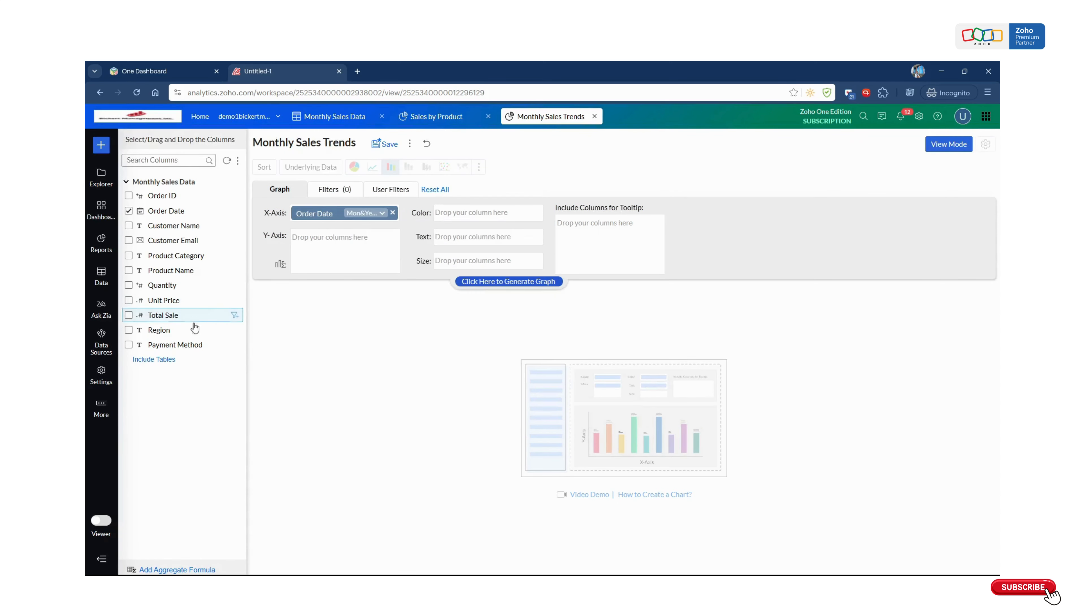
left_click_drag(177, 315, 353, 242)
left_click(500, 280)
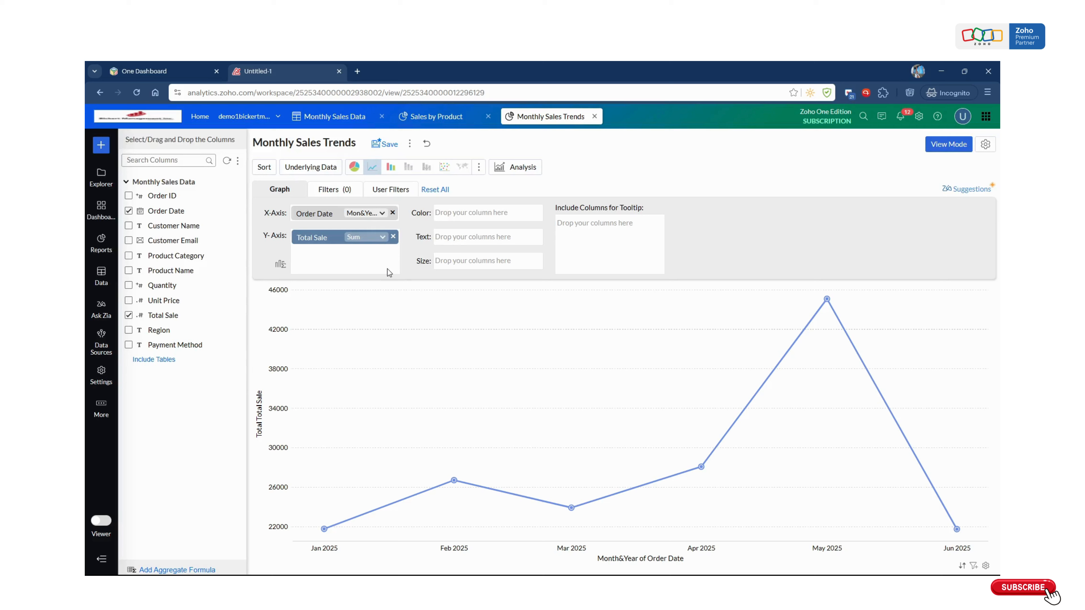
- Change the chart type to Smooth Line with Markers
left_click(486, 169)
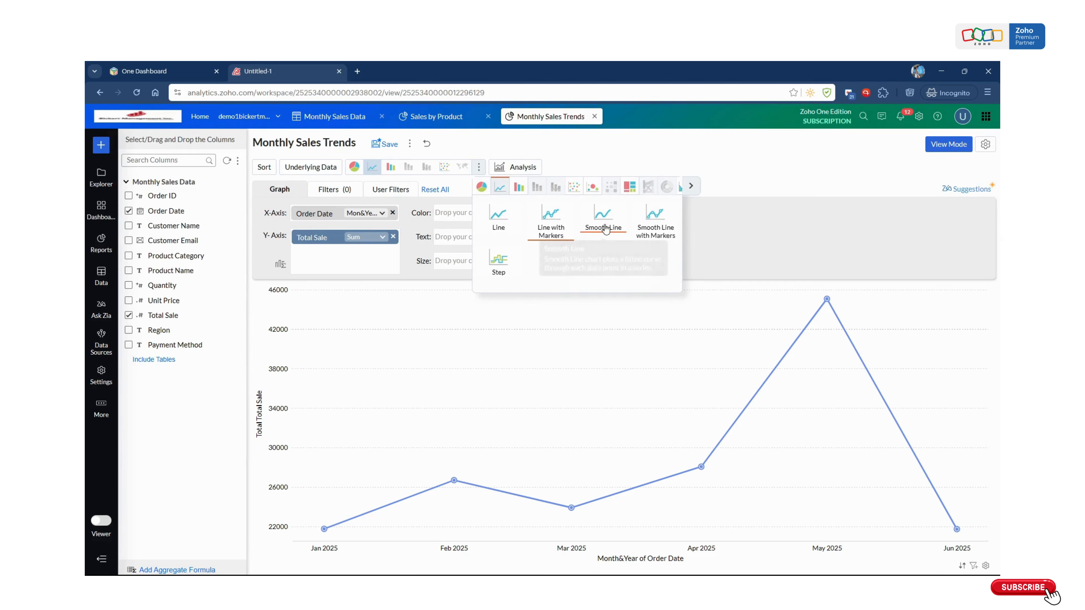
left_click(598, 234)
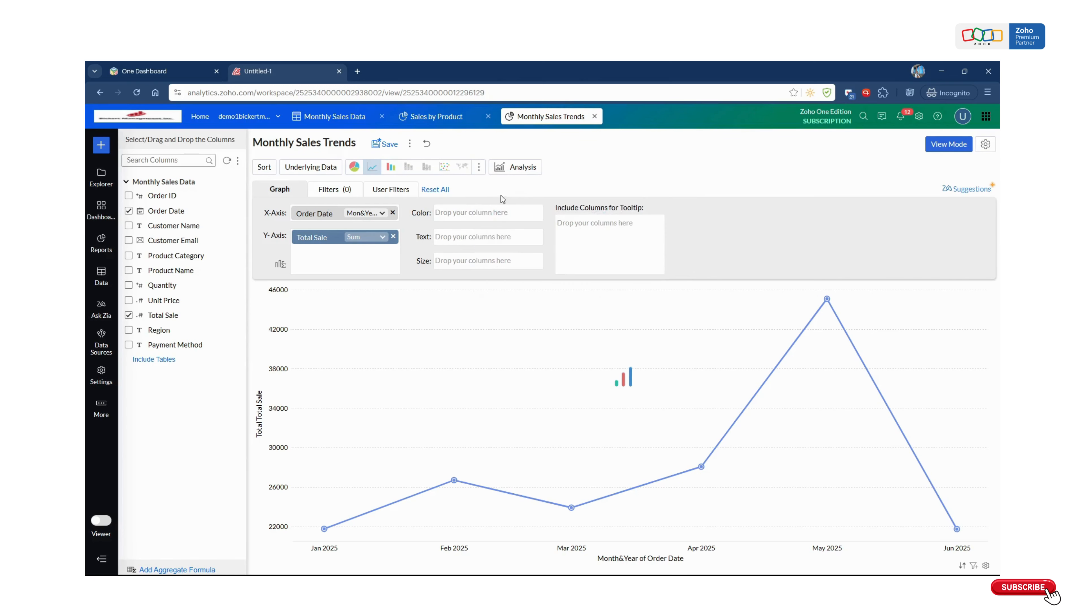
left_click(479, 167)
left_click(670, 233)
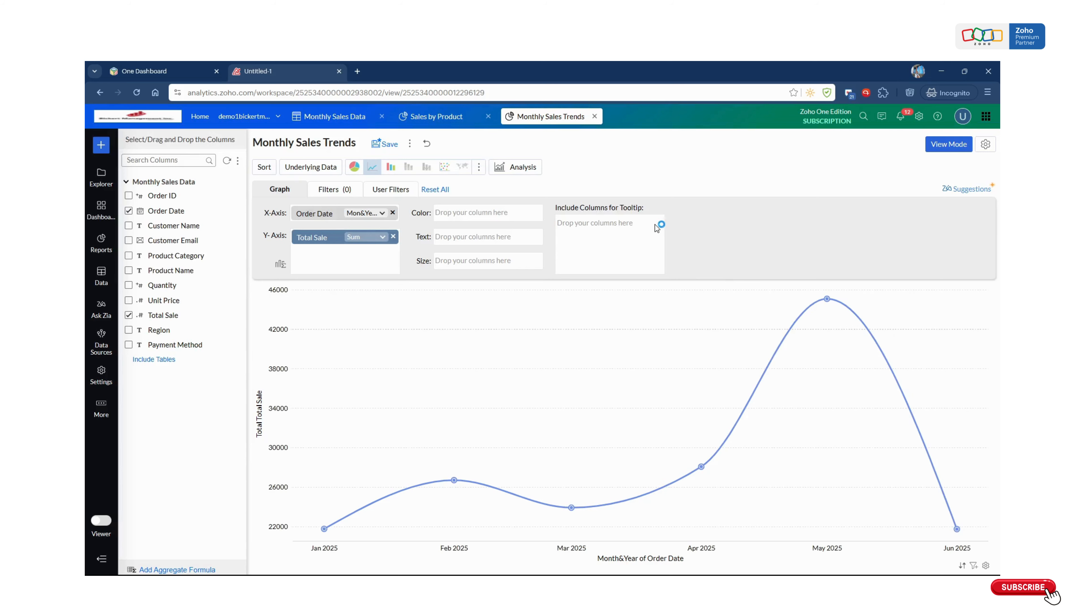
- Show the corresponding Y-axis values as data labels on the chart through the axis settings
left_click(982, 150)
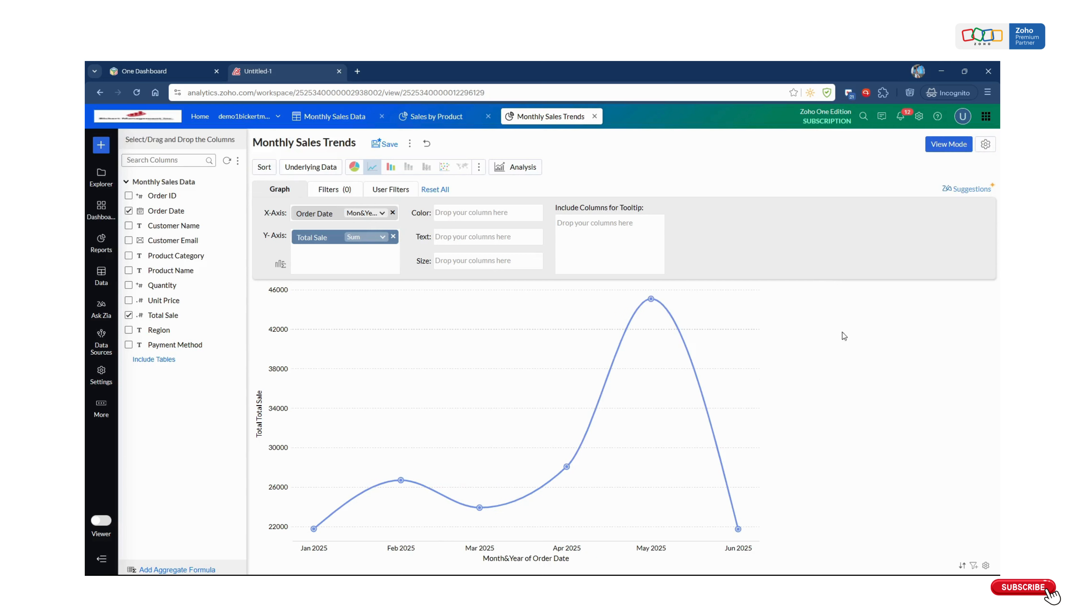
scroll(899, 363, "down", 1)
left_click(856, 414)
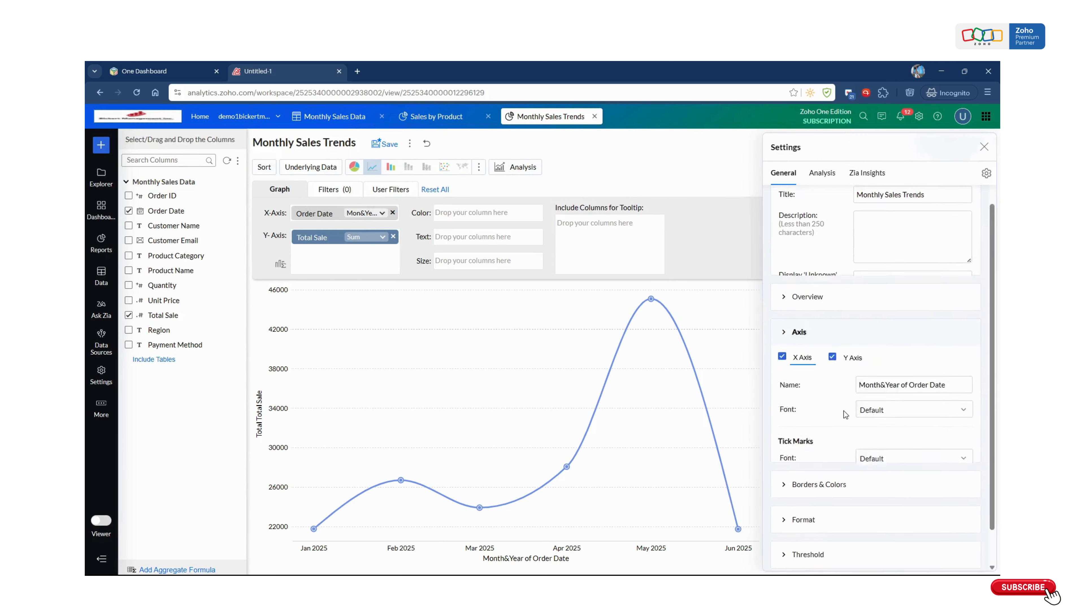
left_click(821, 479)
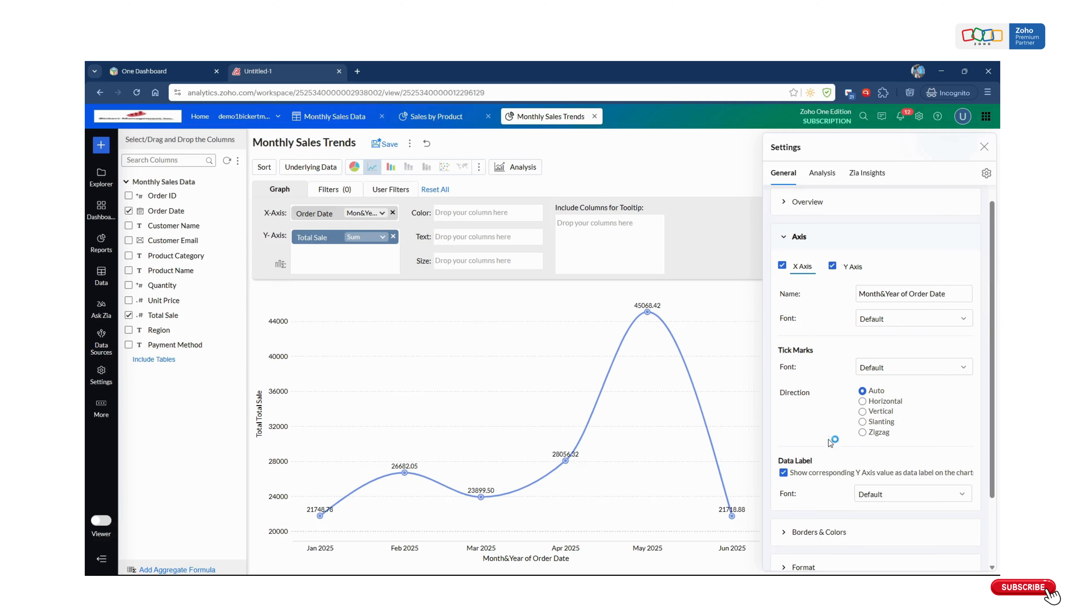
- Rename the X-axis to Date and the Y-axis to Total Sale
scroll(816, 453, "up", 1)
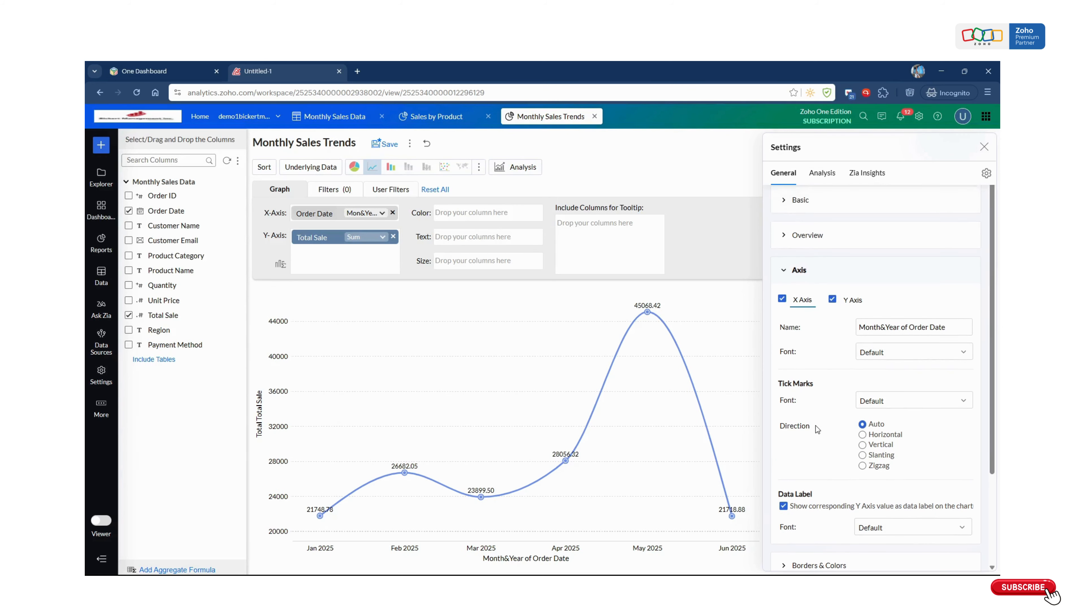
double_click(889, 336)
triple_click(888, 336)
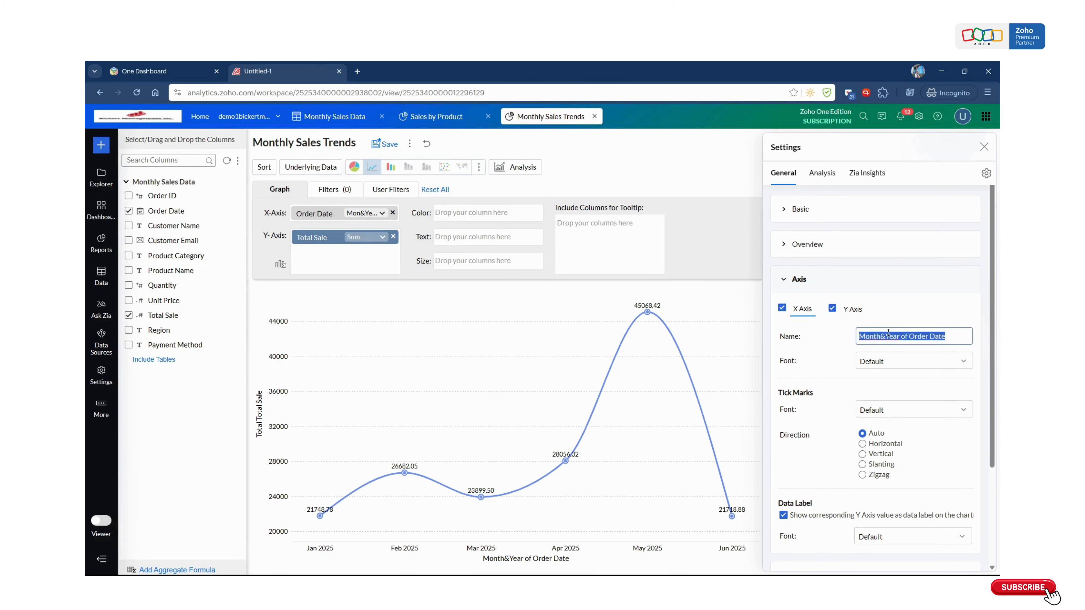
type("Date")
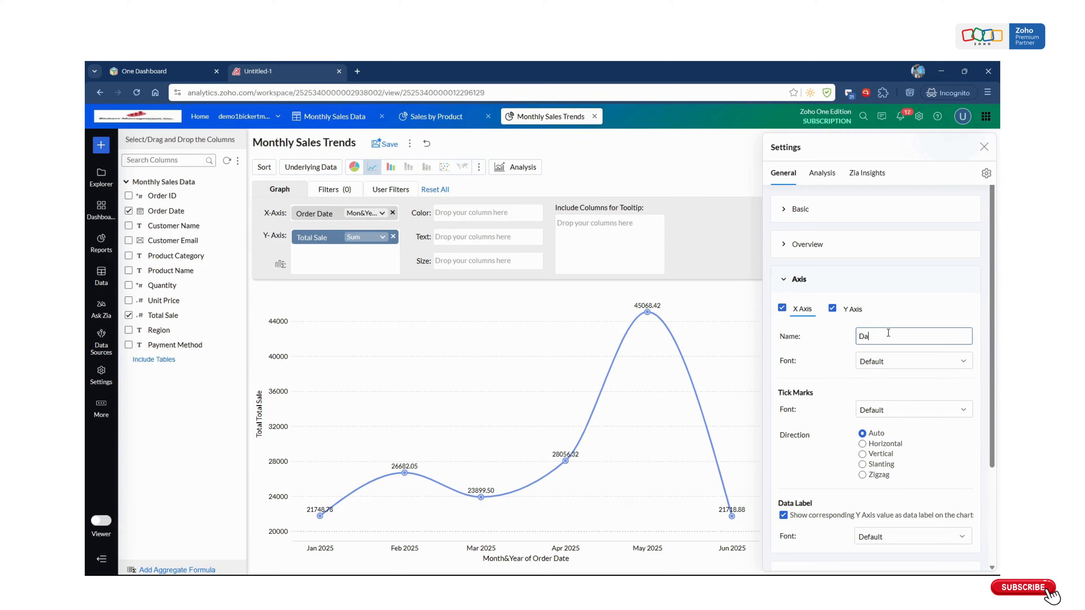
left_click(851, 309)
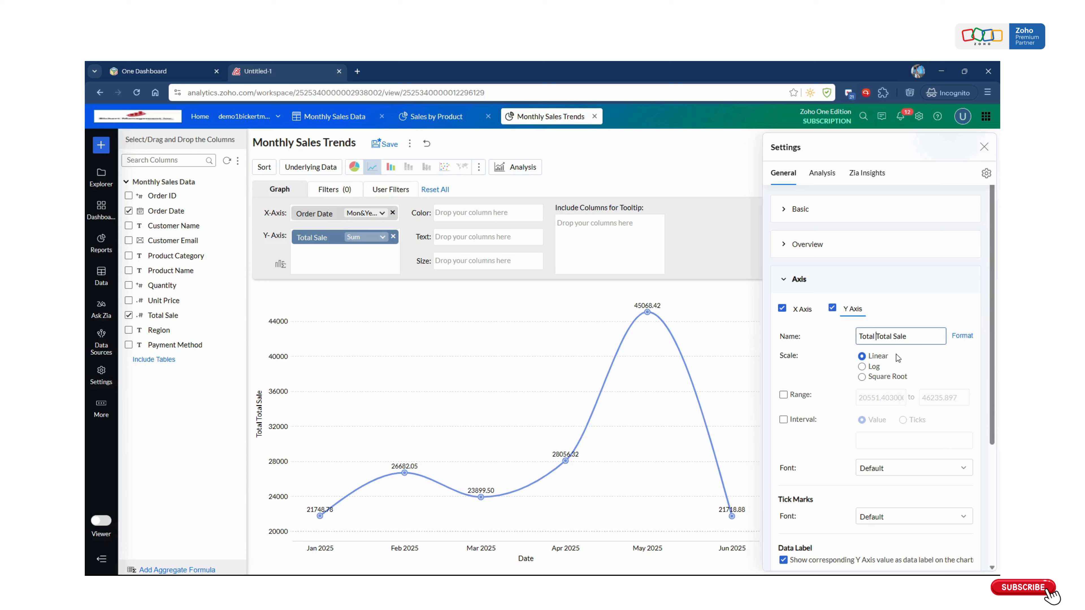
key("BackSpace")
key("BackSpace")
key("BackSpace")
- Set the chart's border line style to thin dotted and the border layout to Left & Bottom, keeping the default grid line style
scroll(829, 363, "down", 5)
left_click(821, 452)
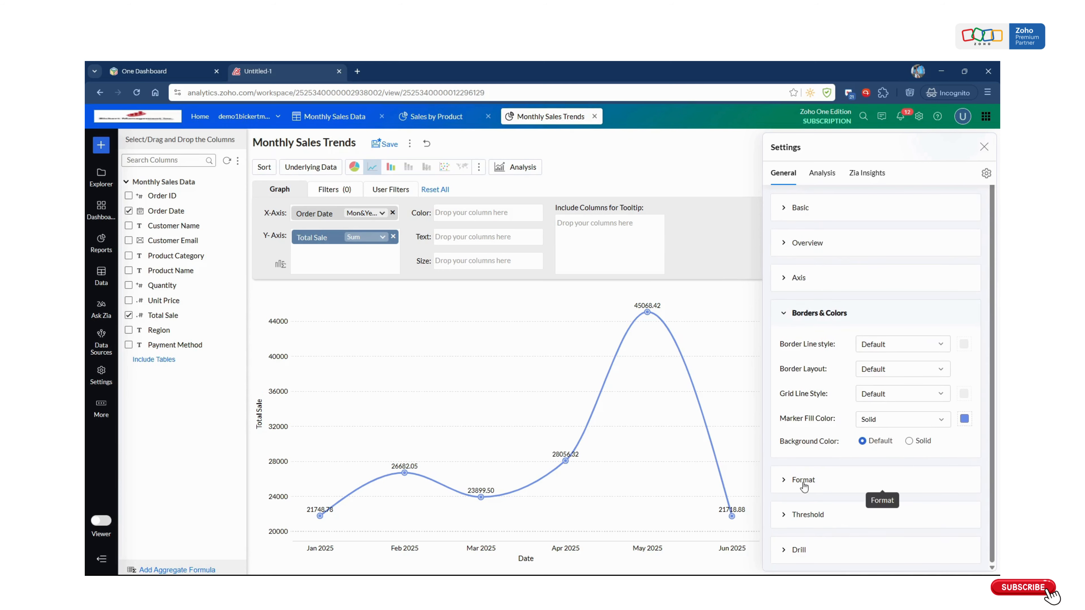
left_click(904, 352)
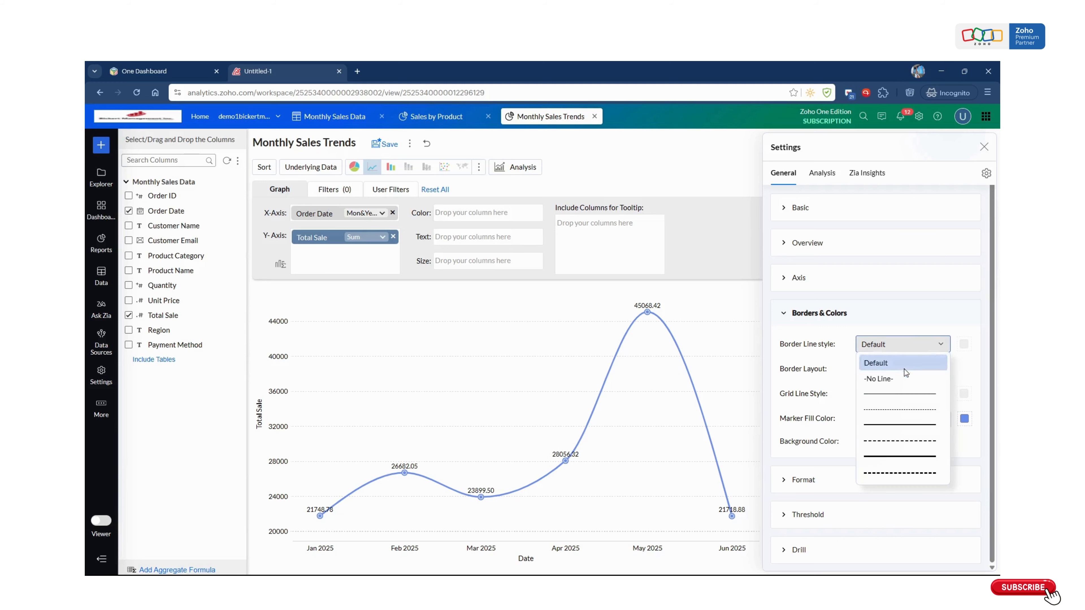
left_click(889, 409)
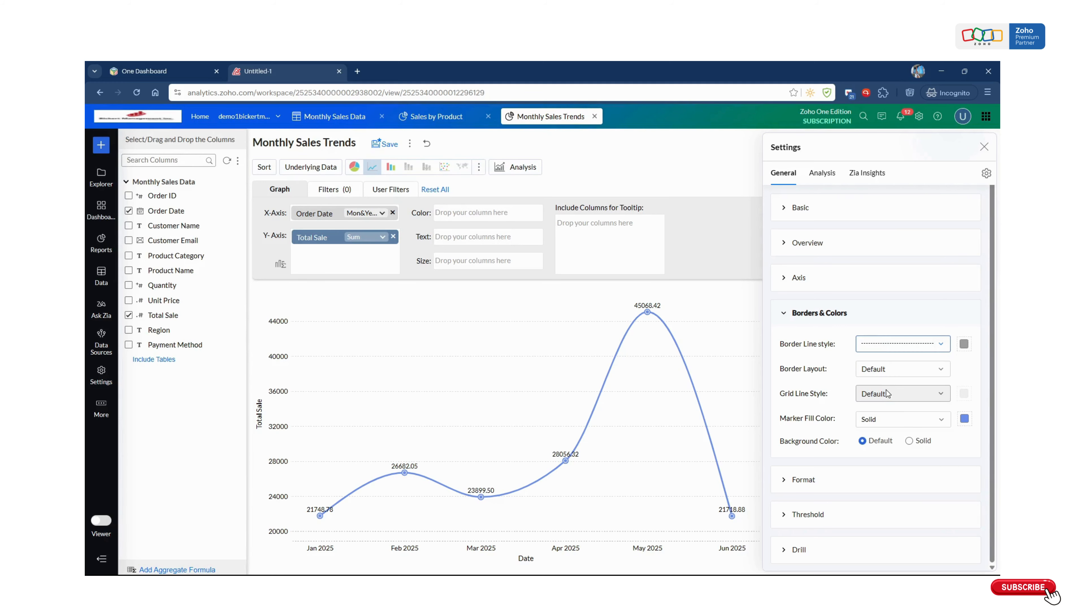
left_click(884, 370)
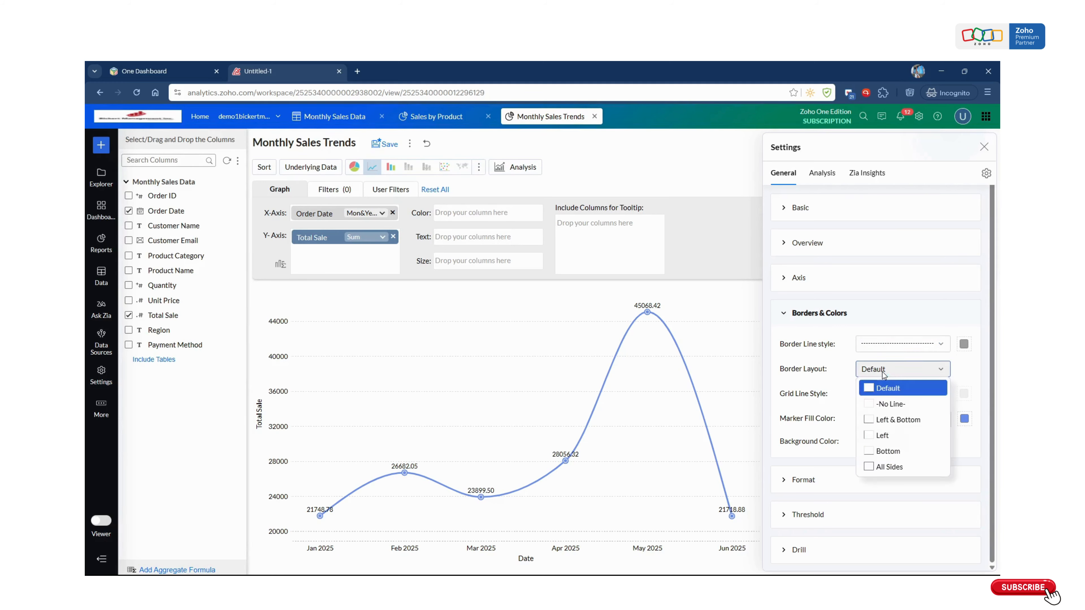
left_click(883, 421)
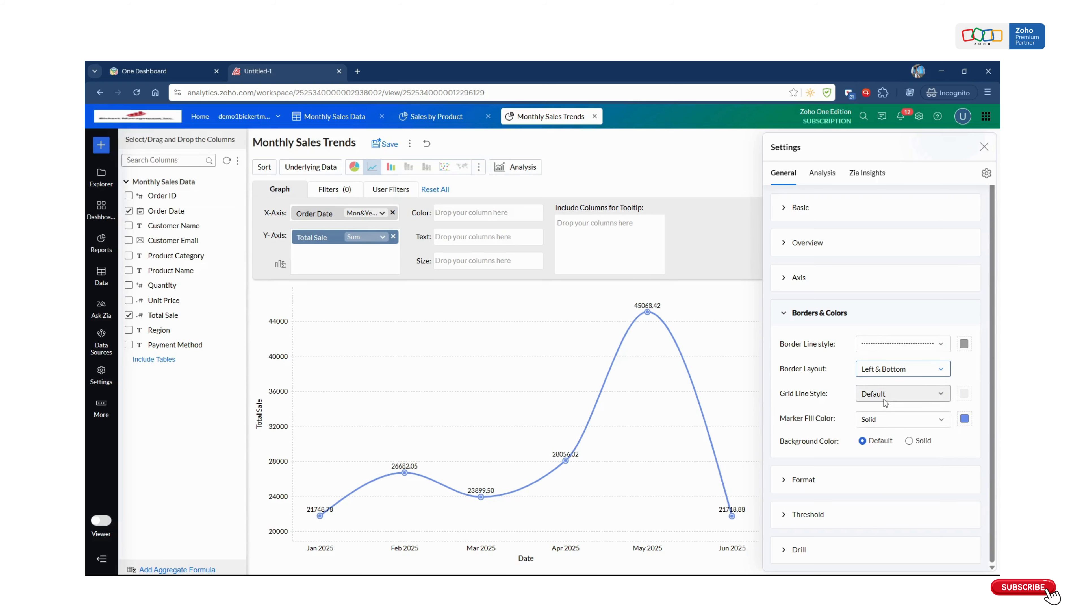
left_click(885, 402)
left_click(889, 409)
- Change the solid marker fill color to teal green from the preset colors
left_click(964, 419)
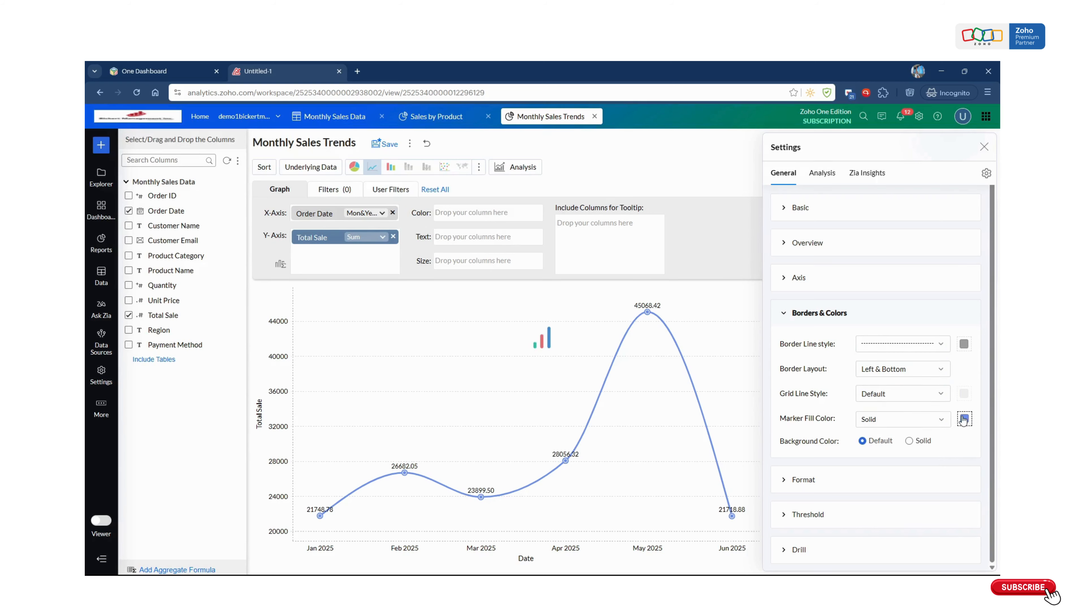
left_click(963, 419)
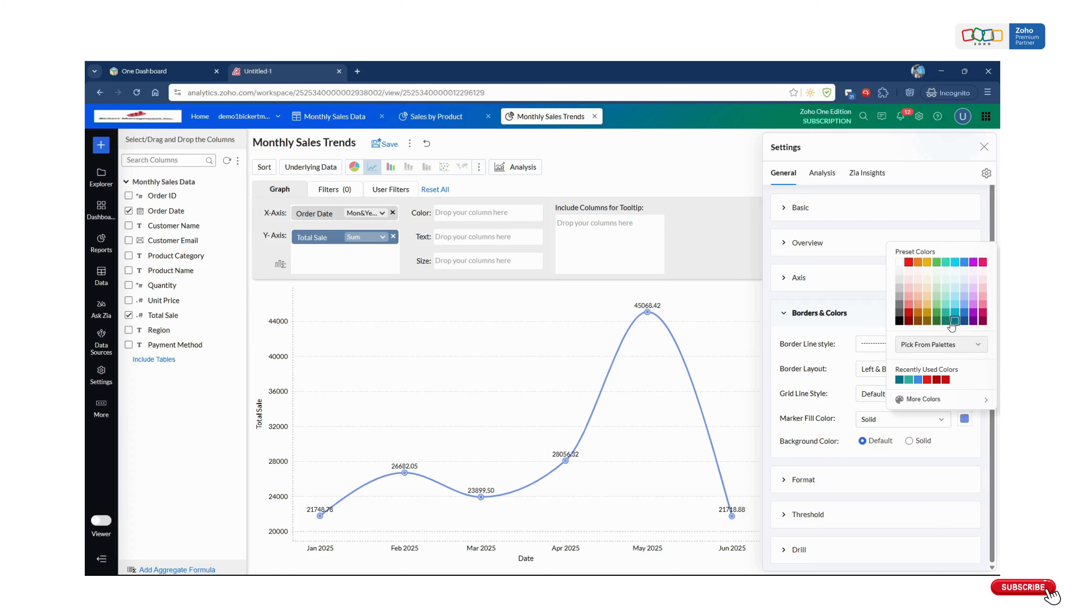
left_click(946, 315)
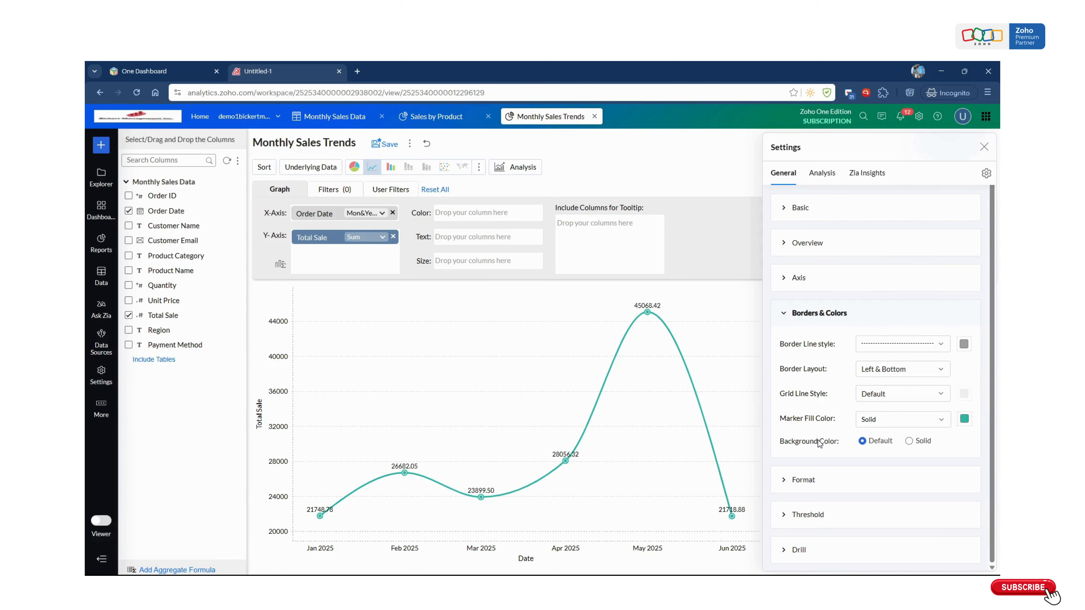
- Set the tooltip labels to Order Date for the X-axis and Total Sale for the Y-axis
left_click(821, 491)
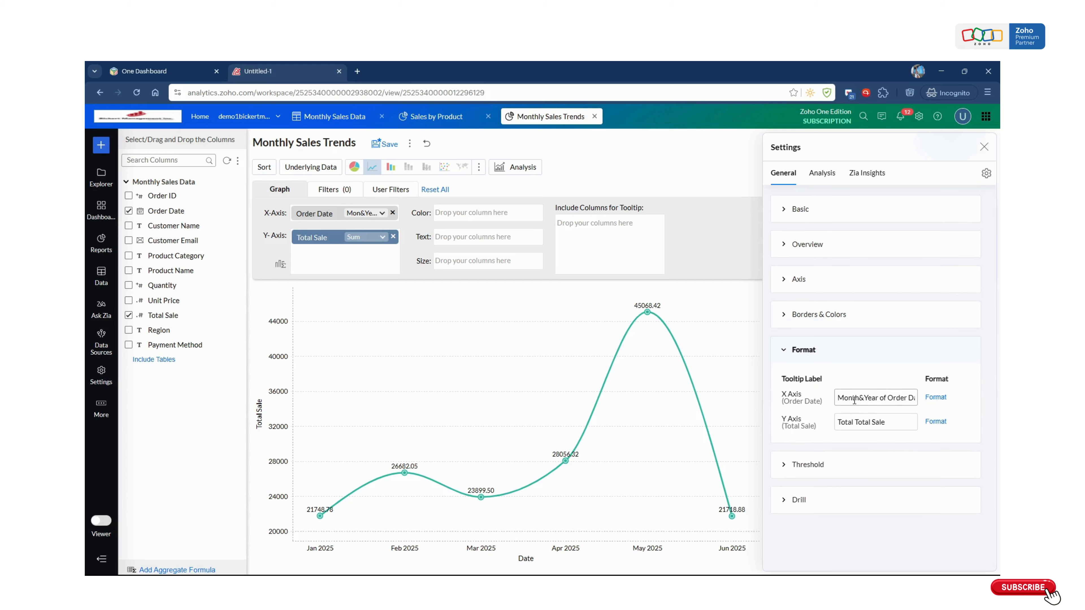
triple_click(854, 399)
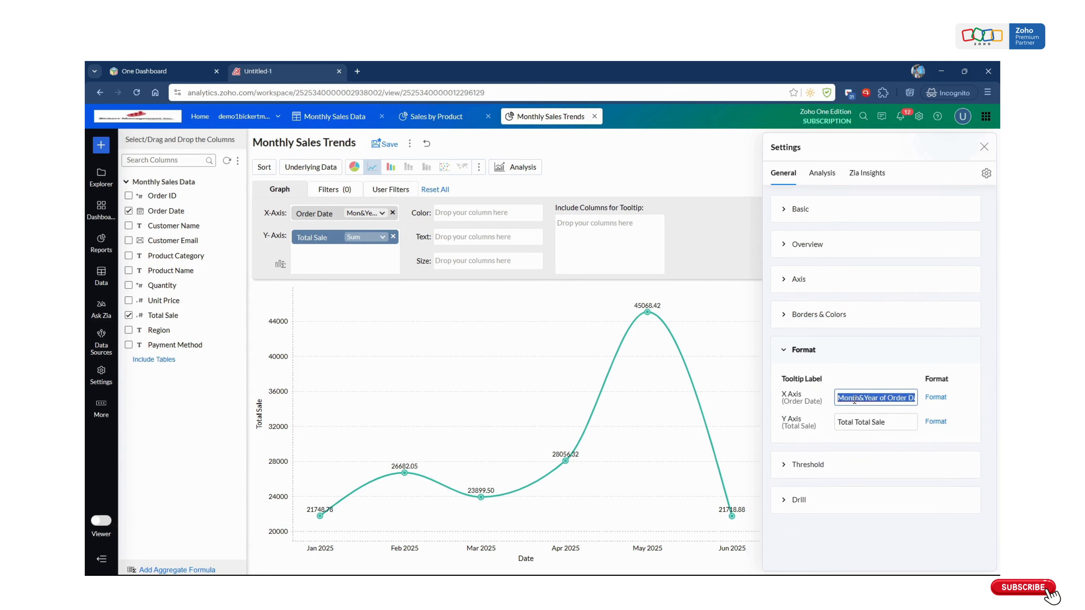
triple_click(859, 422)
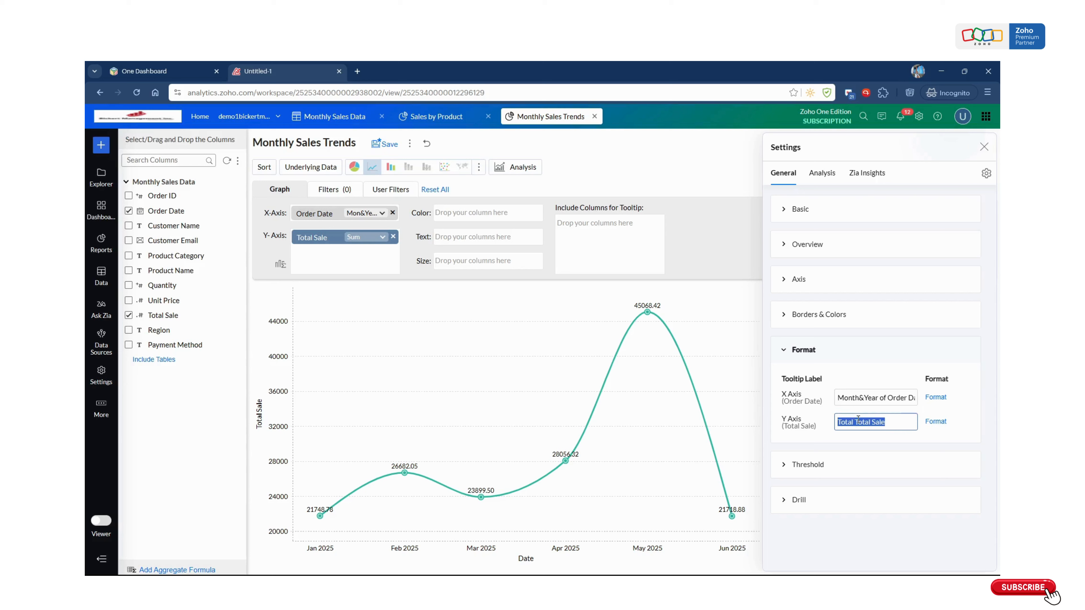
triple_click(861, 402)
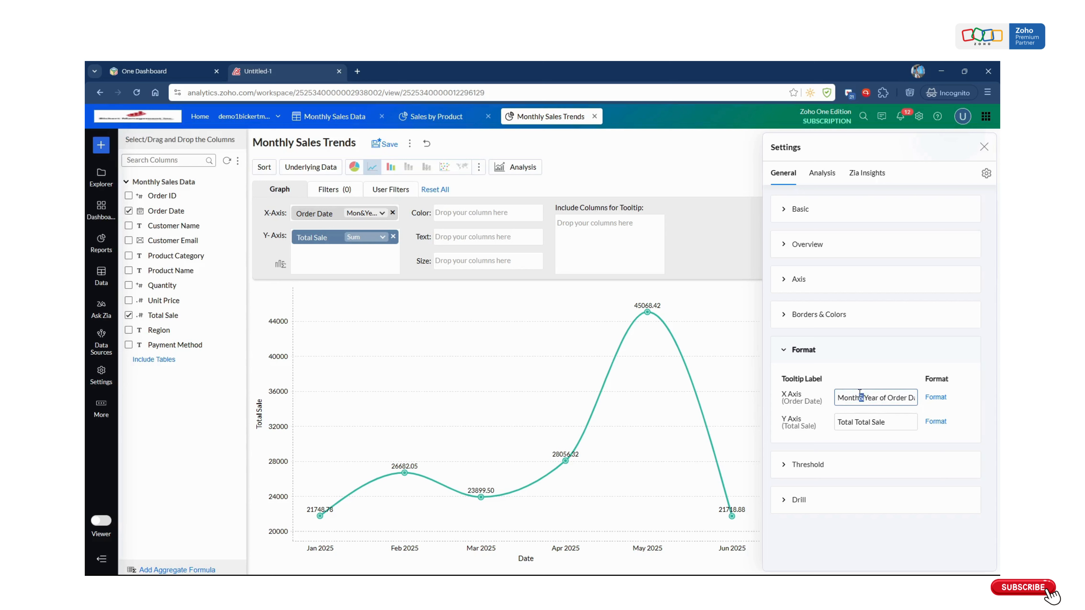
triple_click(860, 395)
type("Oer")
left_click(854, 422)
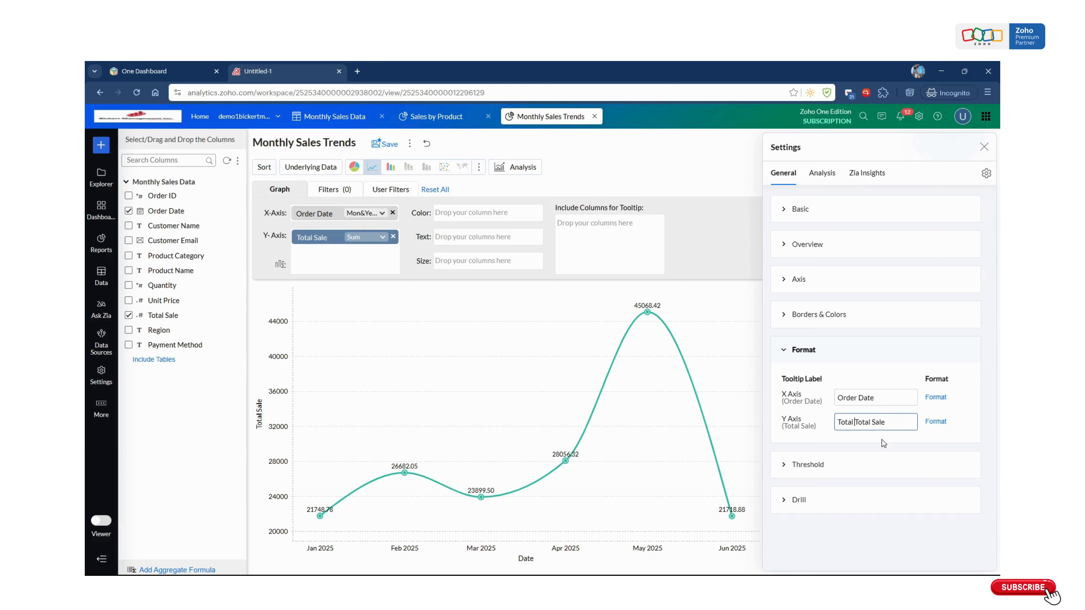
key("BackSpace")
key("BackSpace")
key("BackSpace")
key("BackSpace")
key("BackSpace")
left_click(883, 443)
- Save the Monthly Sales Trends chart
left_click(388, 188)
left_click(390, 145)
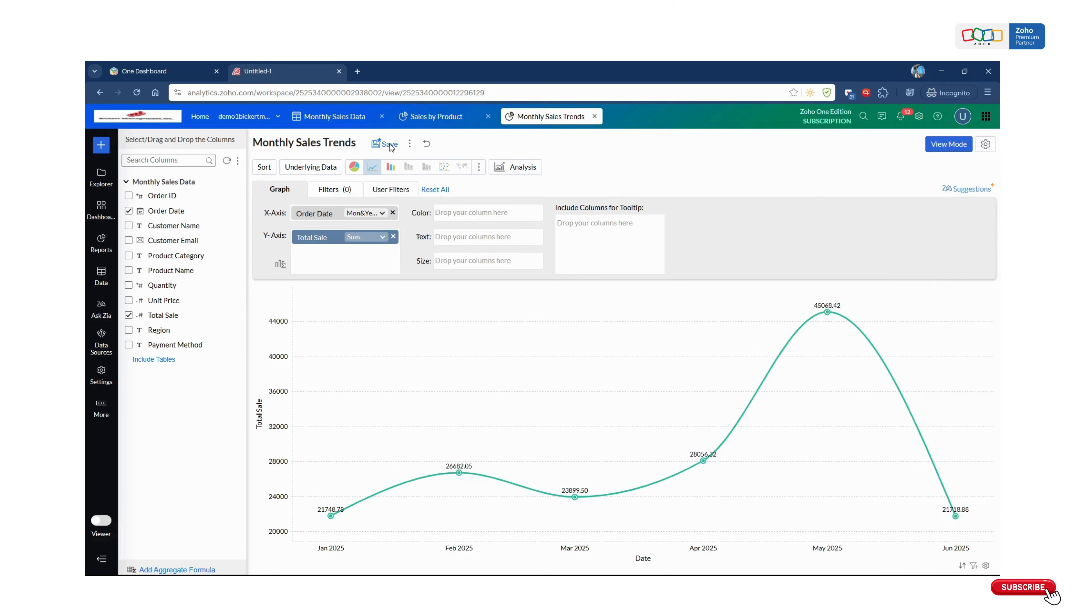
left_click(562, 450)
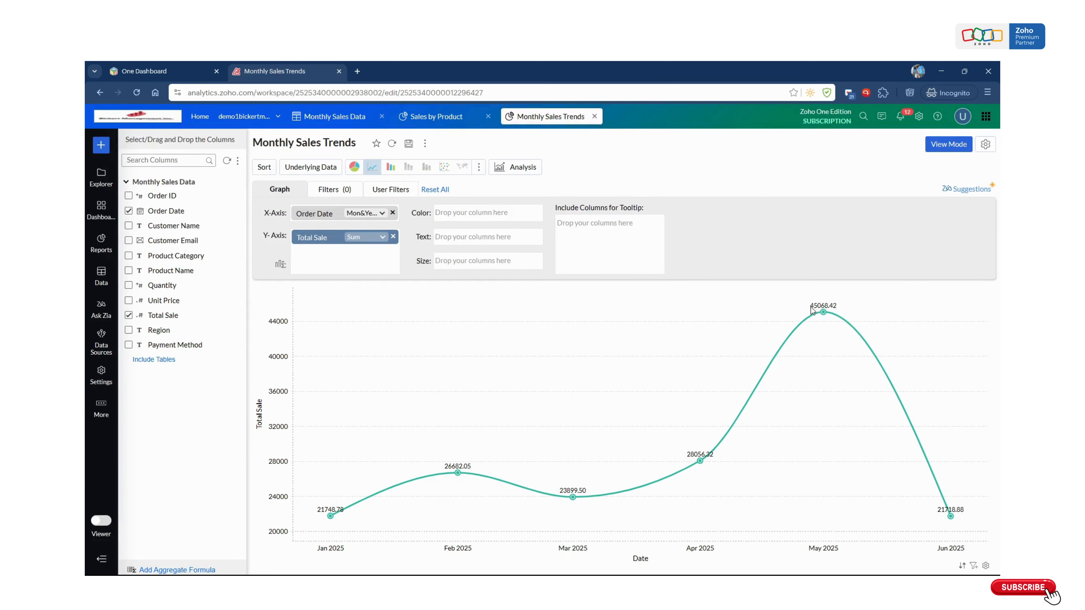
- Format the Total Sale column with a comma as thousand separator throughout the chart, and save the chart again
left_click(407, 238)
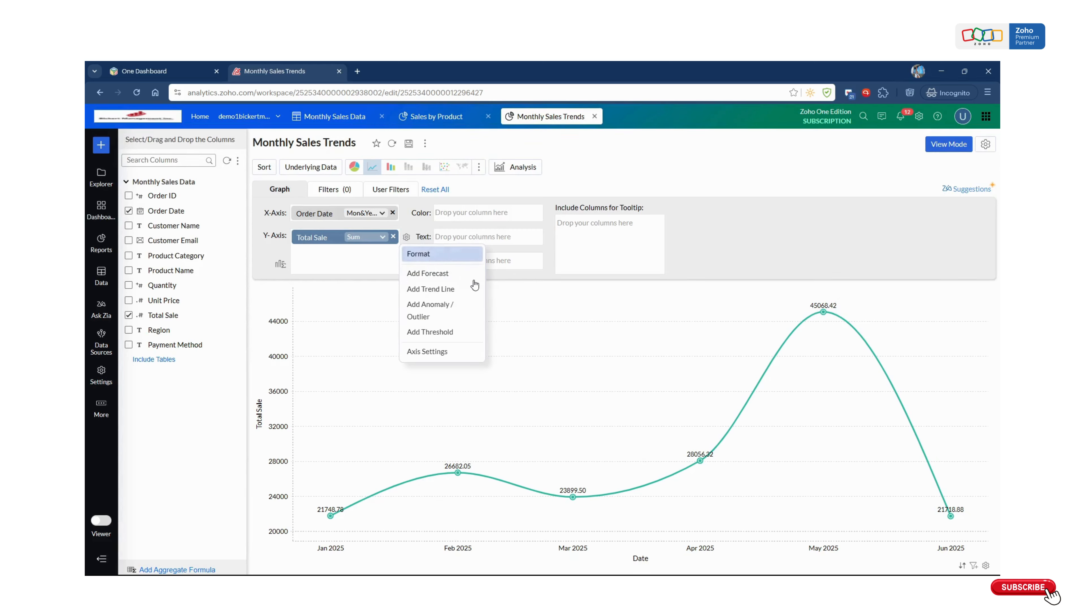
left_click(560, 397)
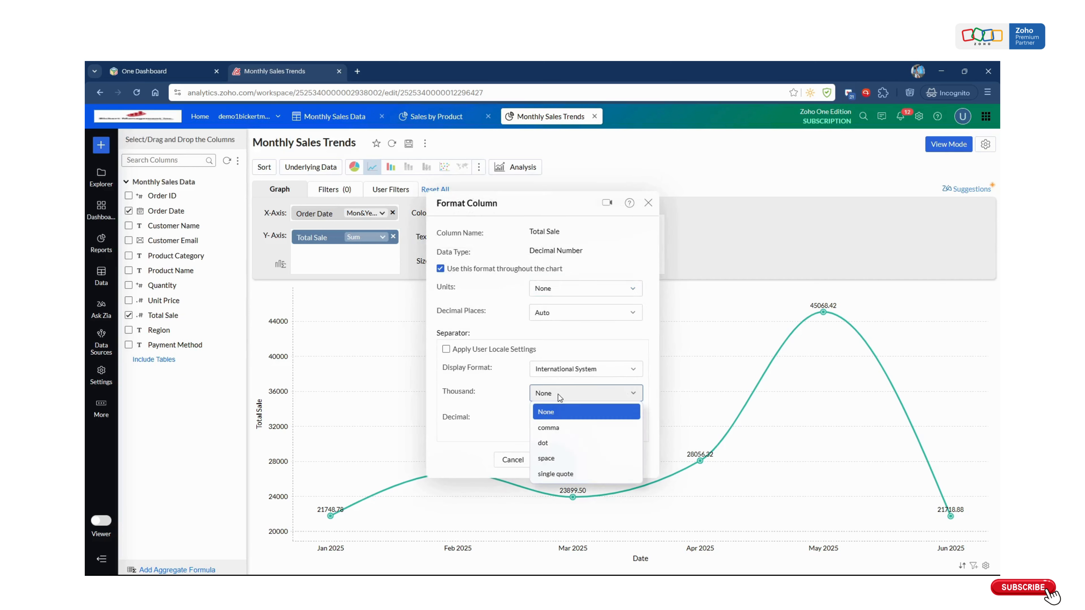
left_click(555, 428)
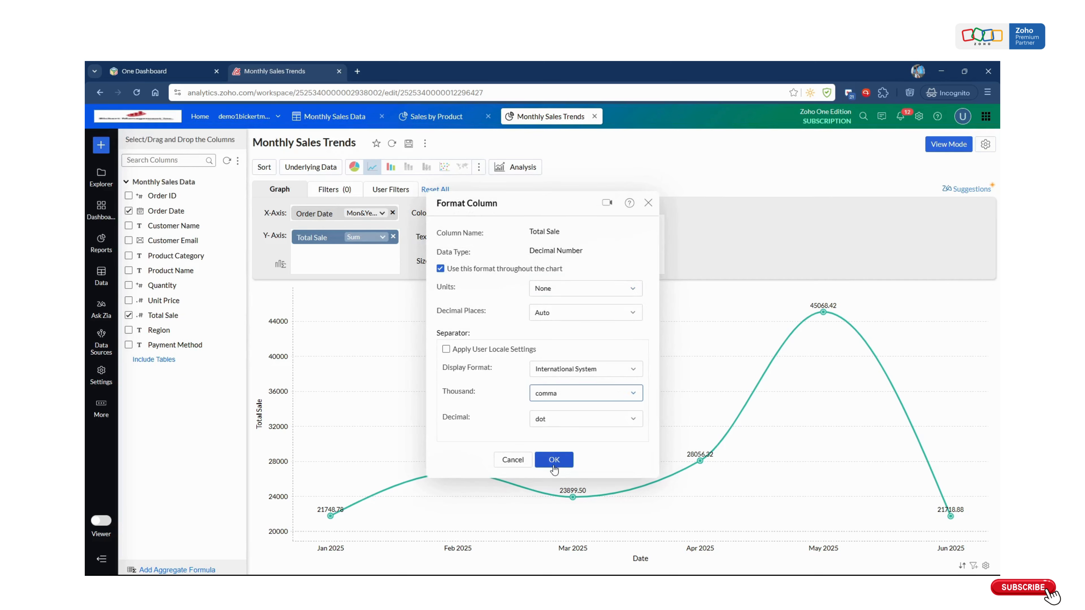
left_click(554, 460)
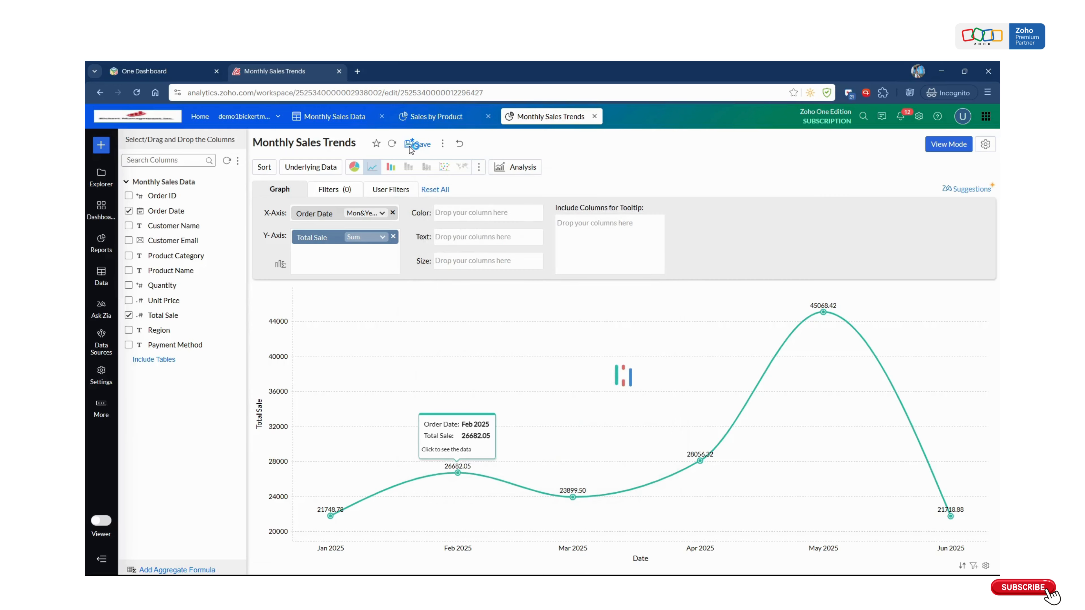
left_click(421, 145)
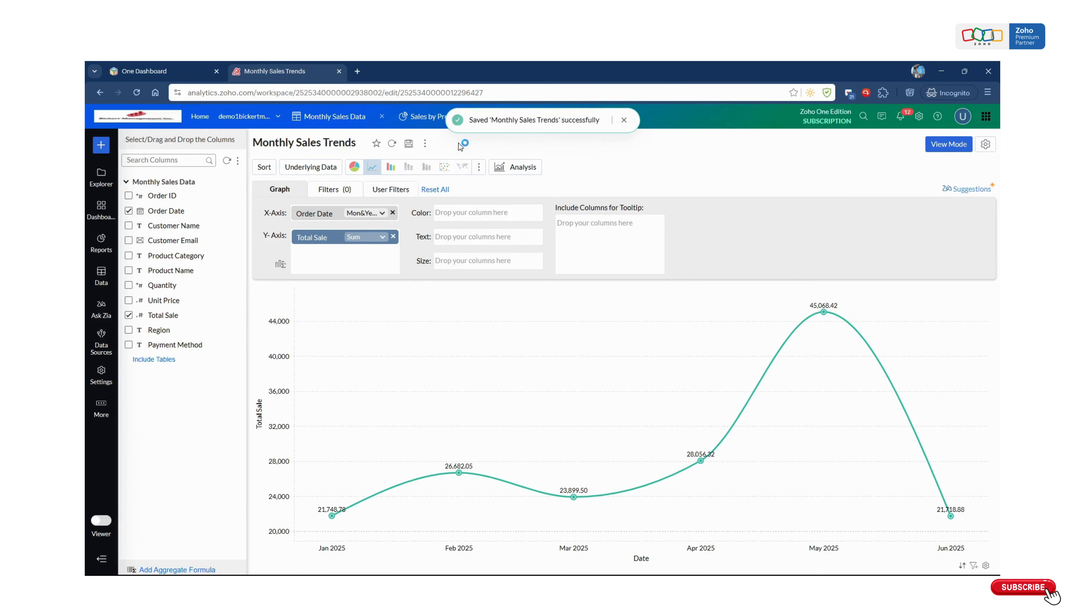
- Return to the Monthly Sales Data table and create a new chart view from it
left_click(622, 121)
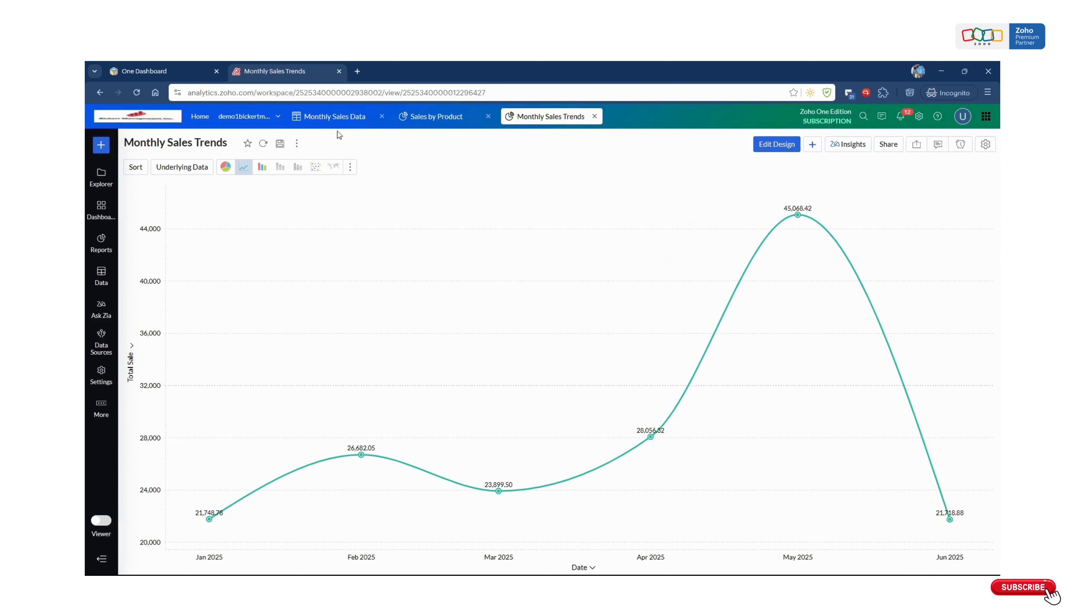
left_click(334, 119)
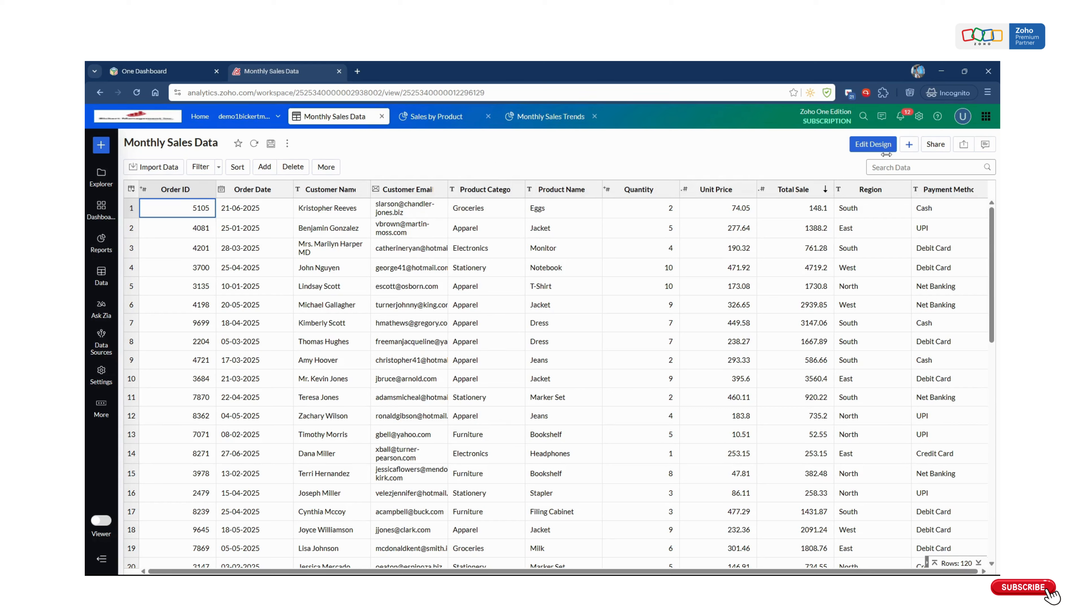
left_click(909, 145)
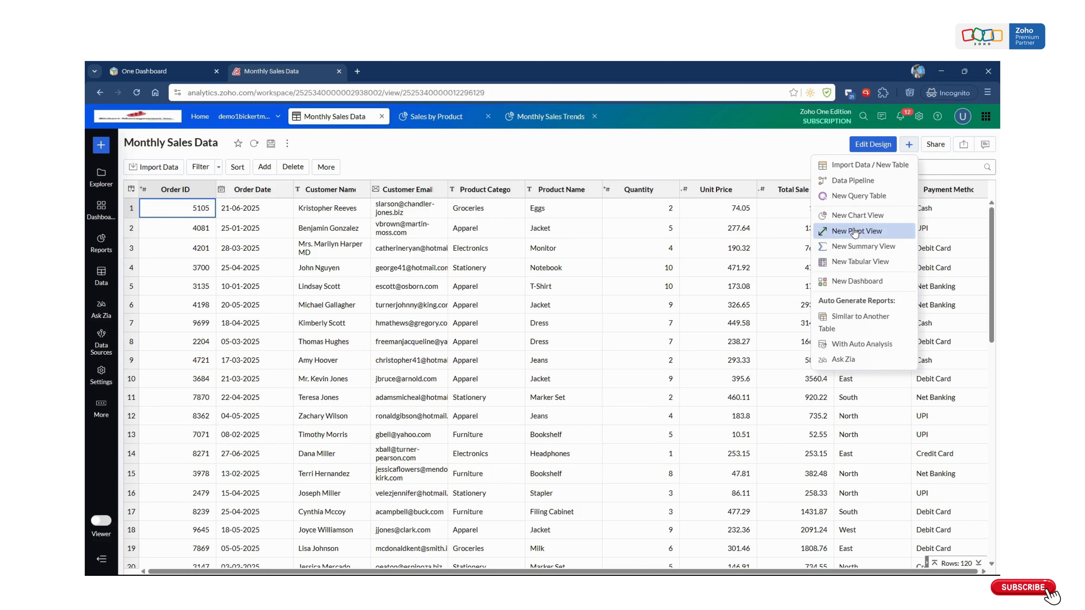
left_click(856, 216)
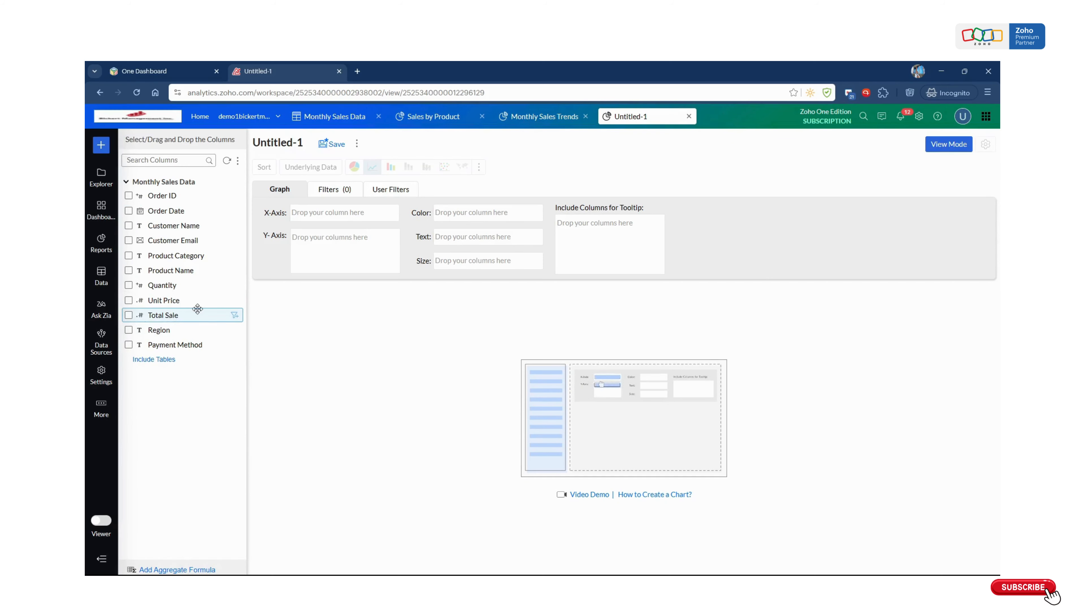
- Generate a graph with Region on the X-axis and the sum of Total Sale on the Y-axis
left_click_drag(167, 330, 337, 245)
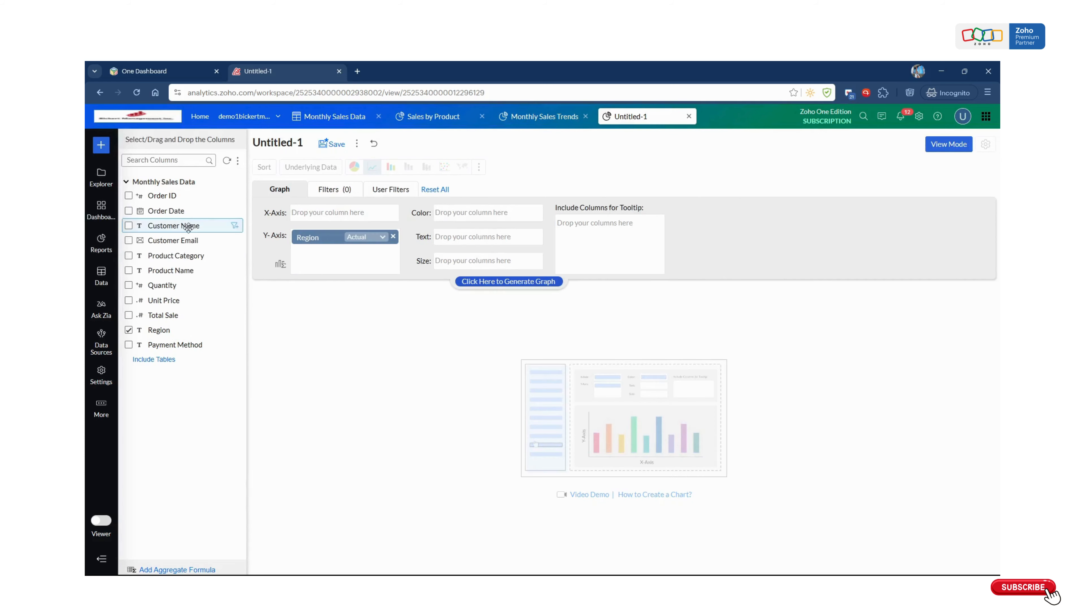
left_click_drag(176, 314, 322, 211)
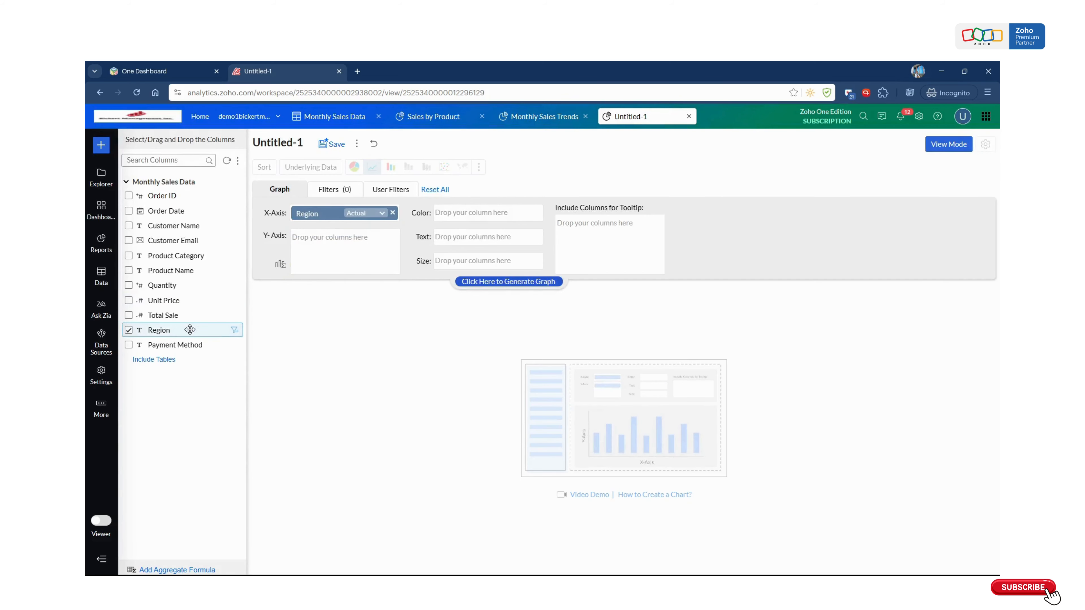
left_click_drag(218, 315, 355, 257)
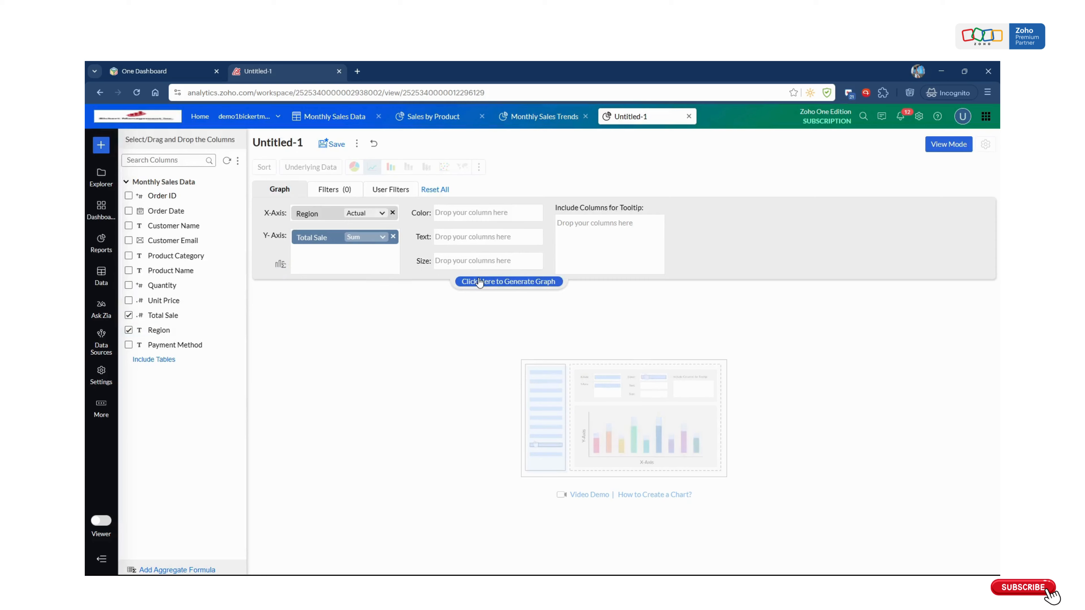
left_click(470, 281)
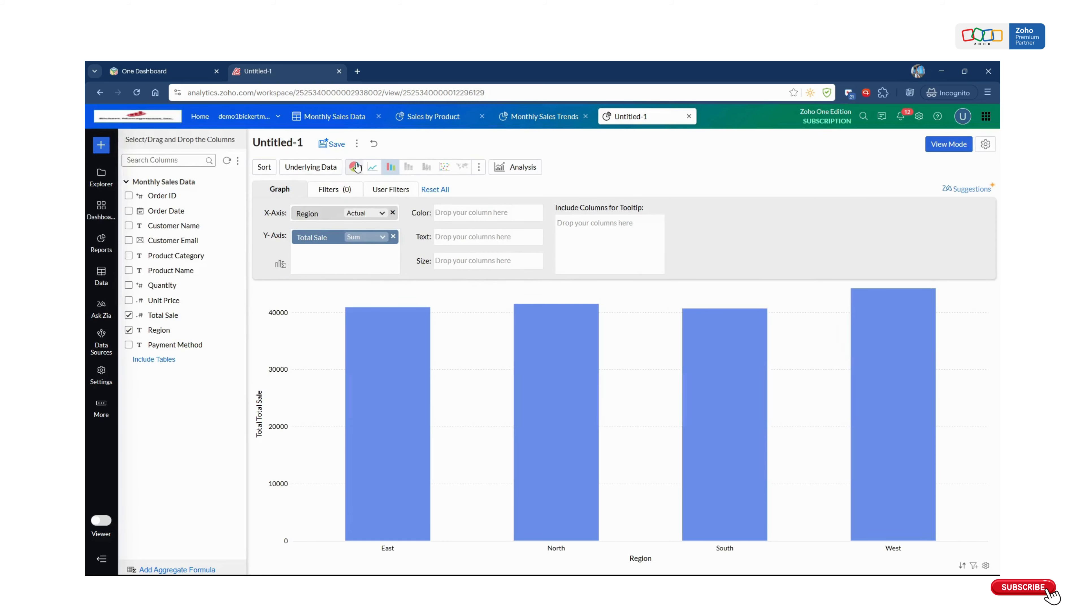
- Change the chart type to a full pie chart, previewing the semi ring variant along the way
left_click(354, 166)
left_click(479, 168)
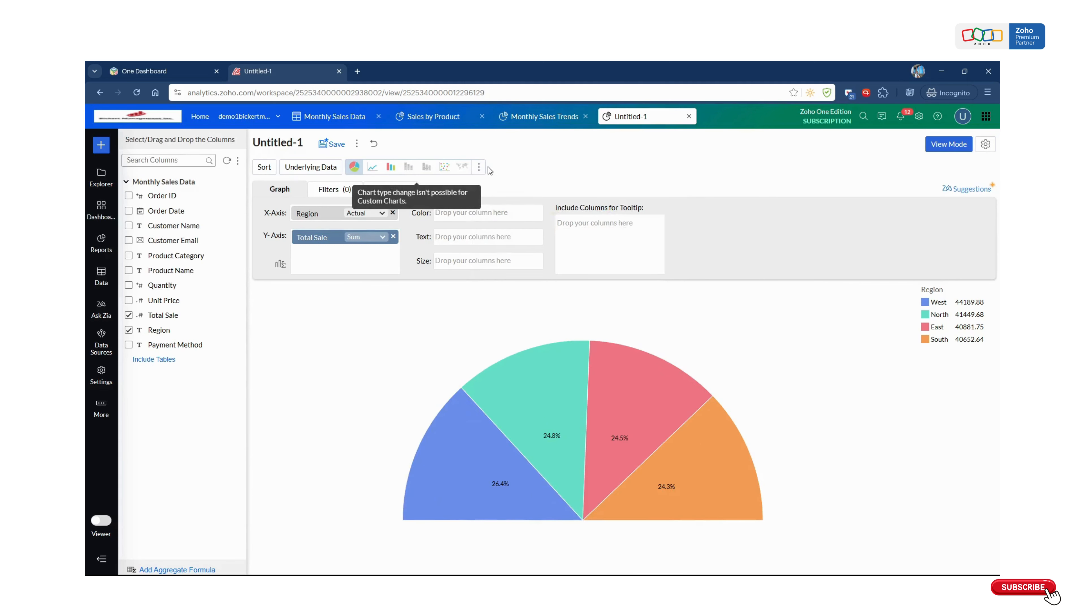
mouse_move(474, 173)
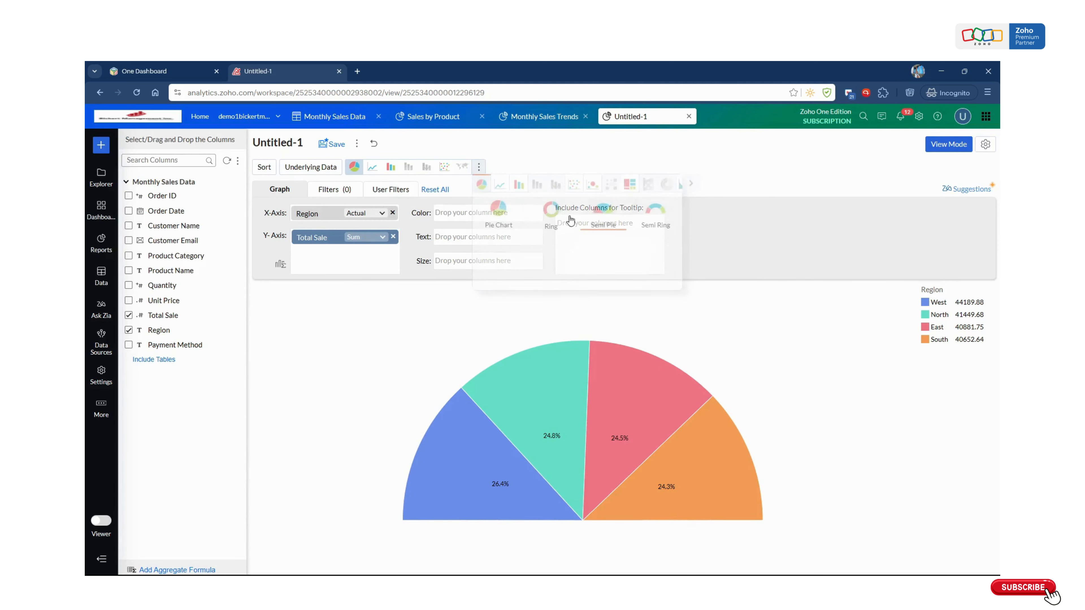
left_click(658, 229)
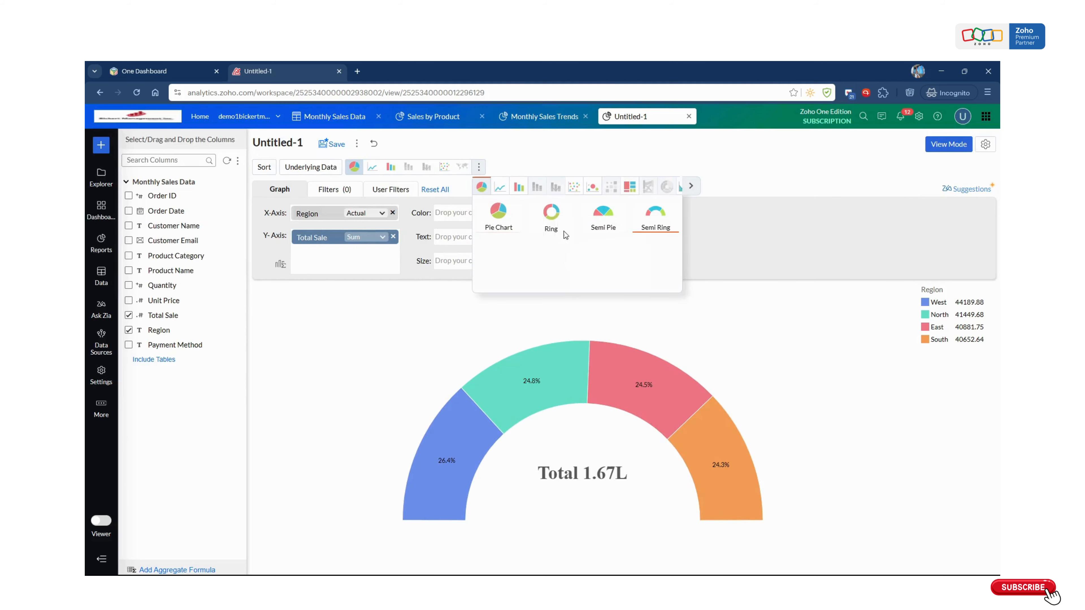
left_click(500, 213)
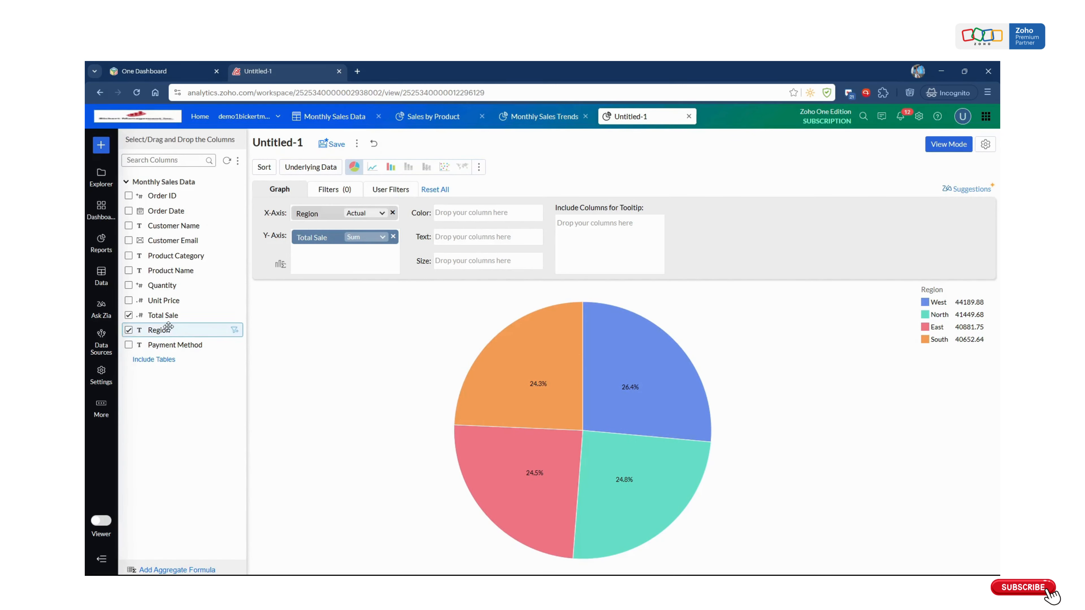
- Label the pie slices with the Region name and show the value alongside the percentage in the data labels
left_click_drag(167, 327, 488, 242)
left_click(494, 283)
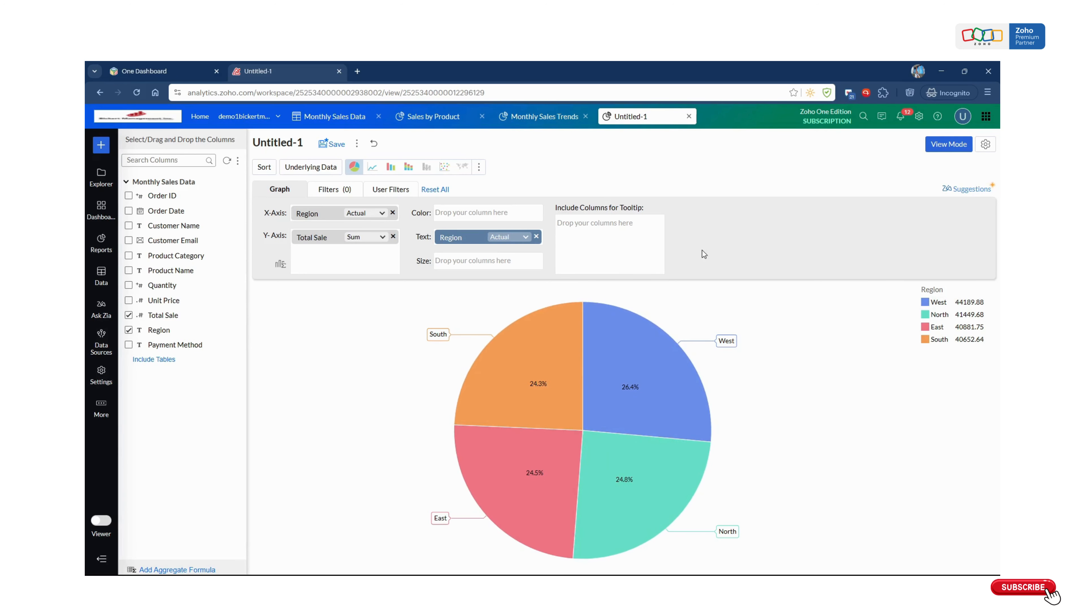
left_click(986, 148)
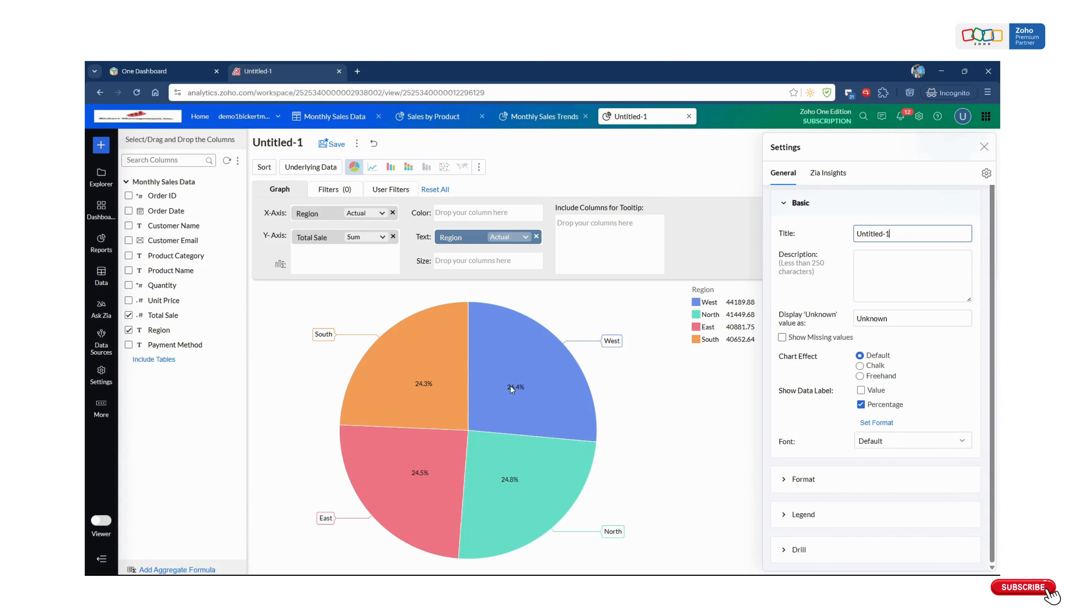
left_click(861, 390)
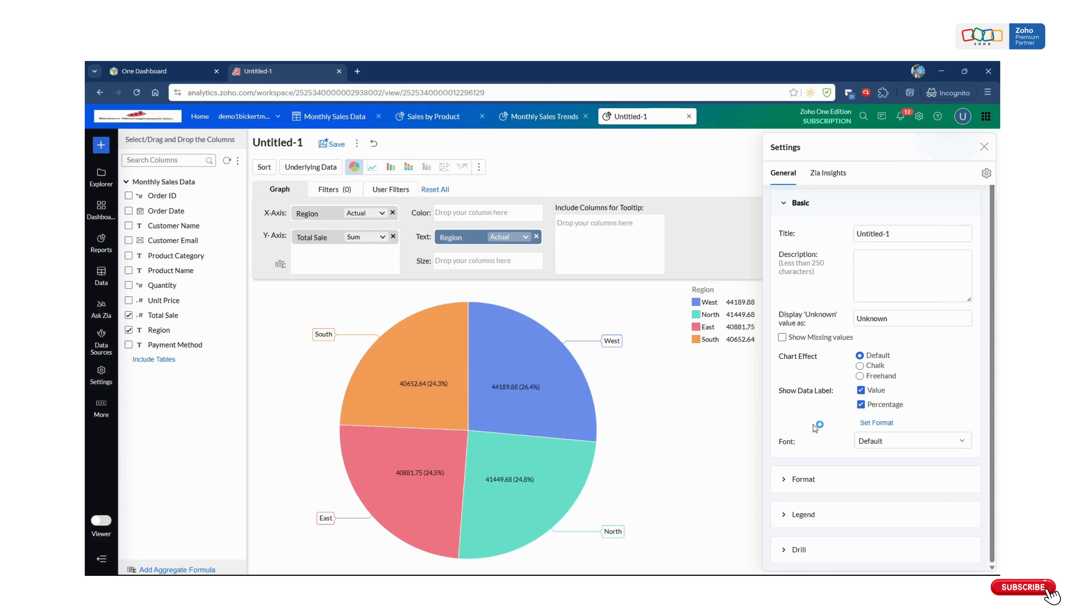
- Apply the Prime color palette to the pie chart in the legend settings
left_click(834, 483)
left_click(848, 384)
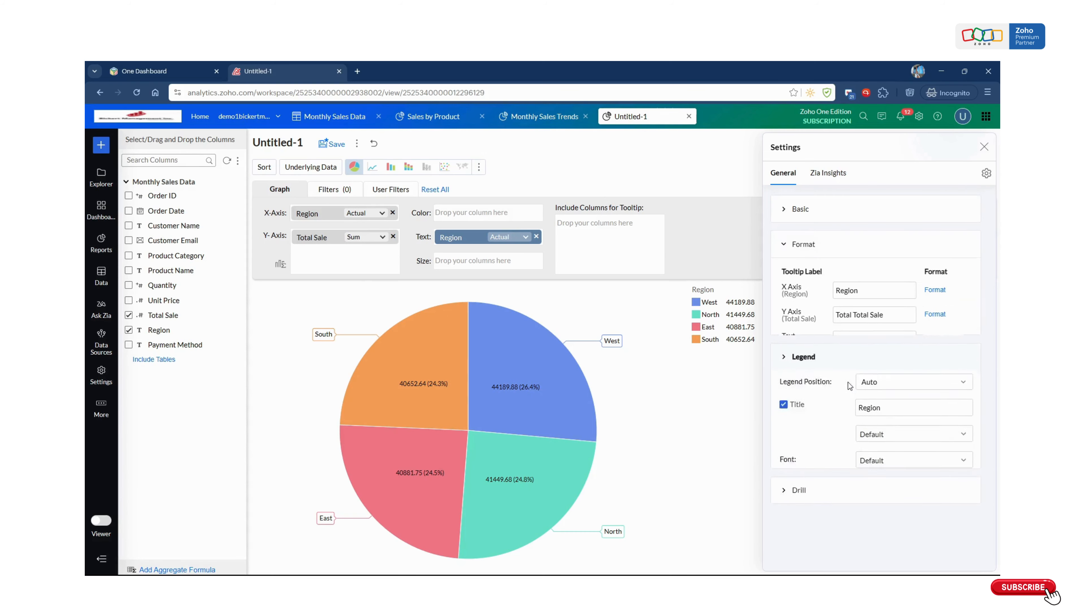
scroll(906, 389, "down", 4)
left_click(908, 392)
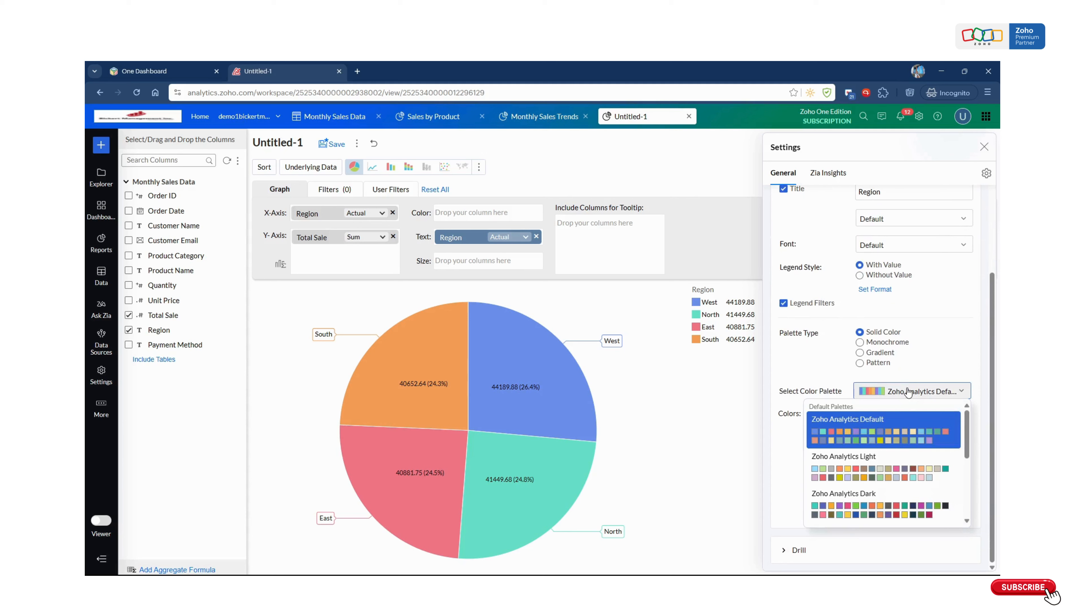
scroll(870, 476, "down", 5)
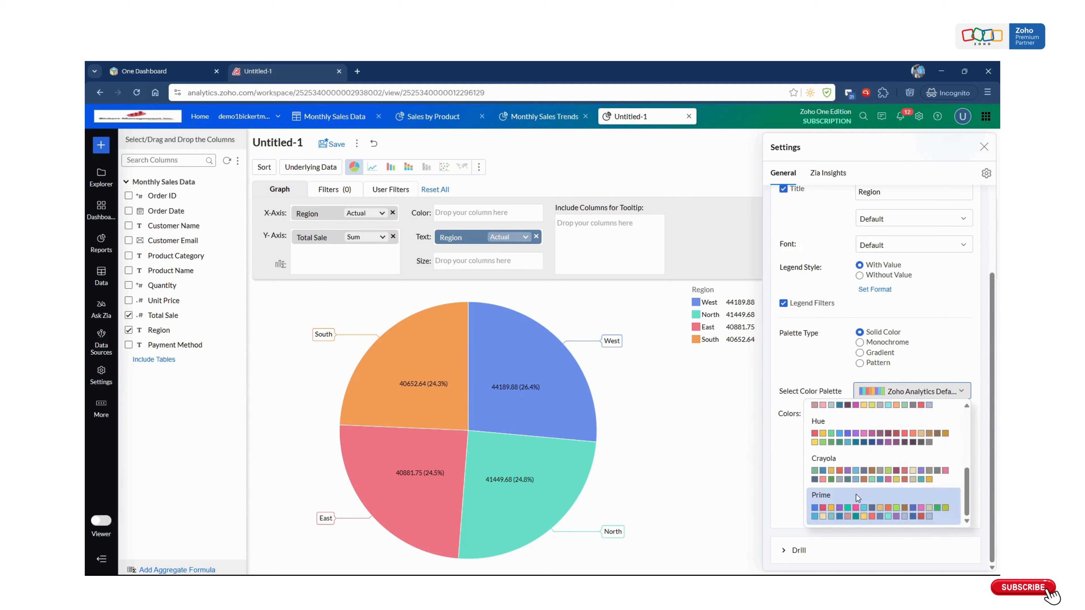
left_click(857, 497)
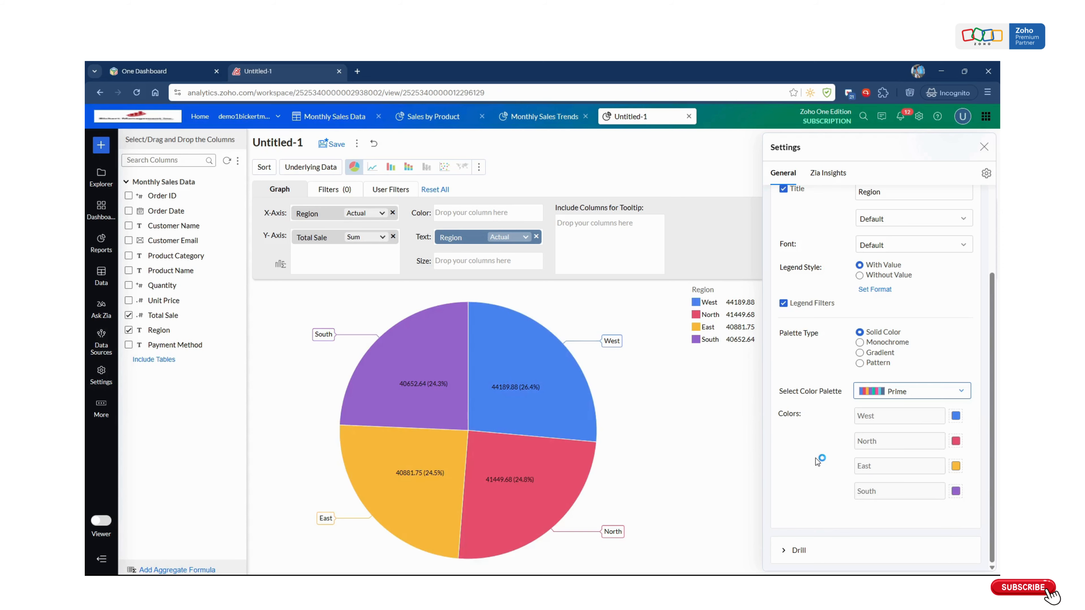
- Set the legend style to Without Value and close the chart settings
scroll(865, 422, "up", 3)
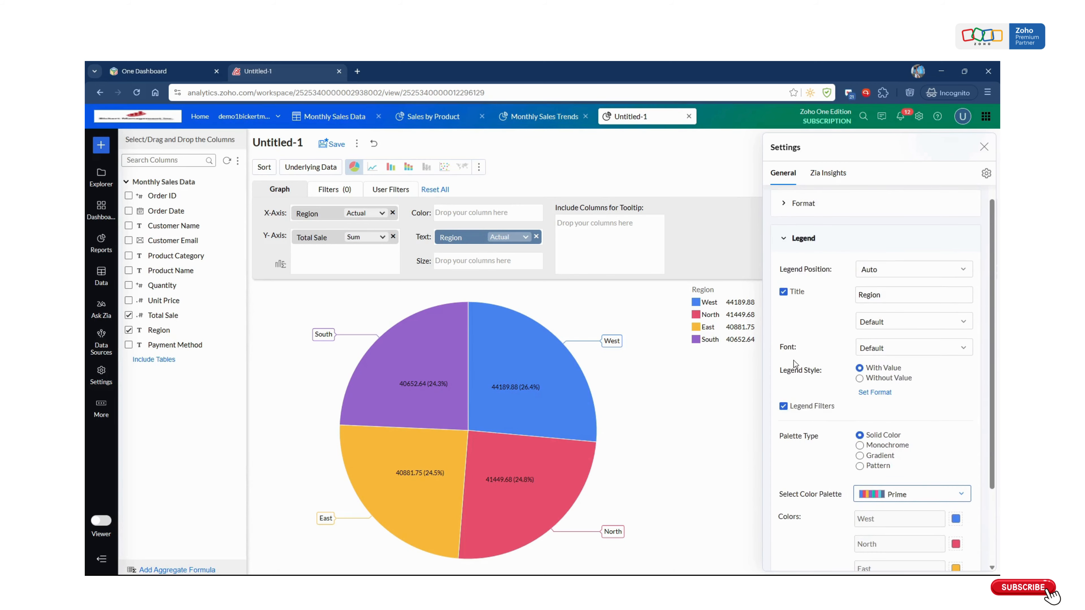
left_click(712, 315)
left_click(860, 378)
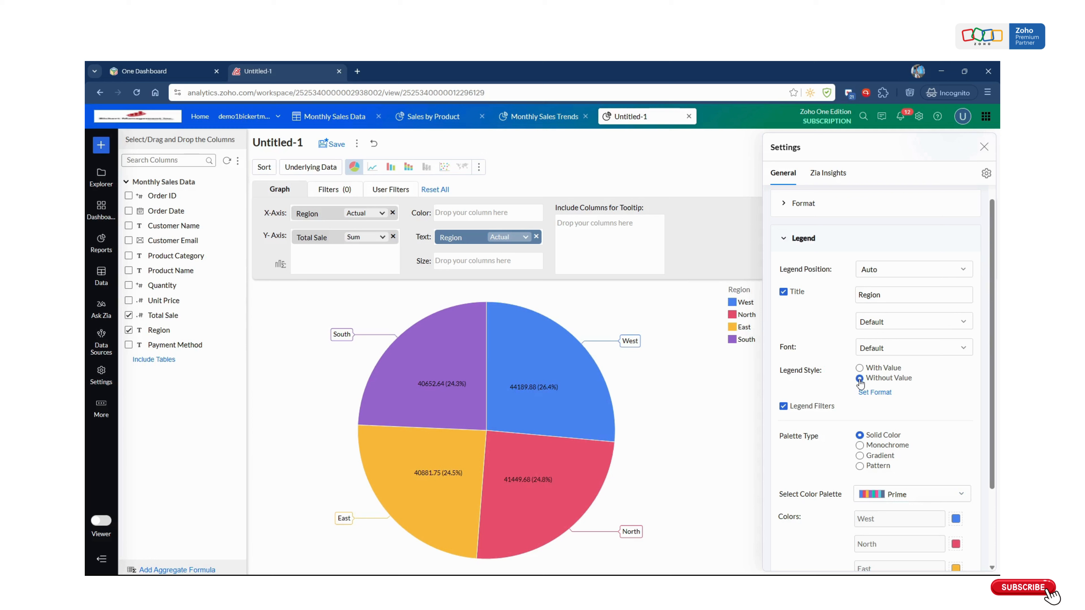
left_click(706, 245)
mouse_move(658, 348)
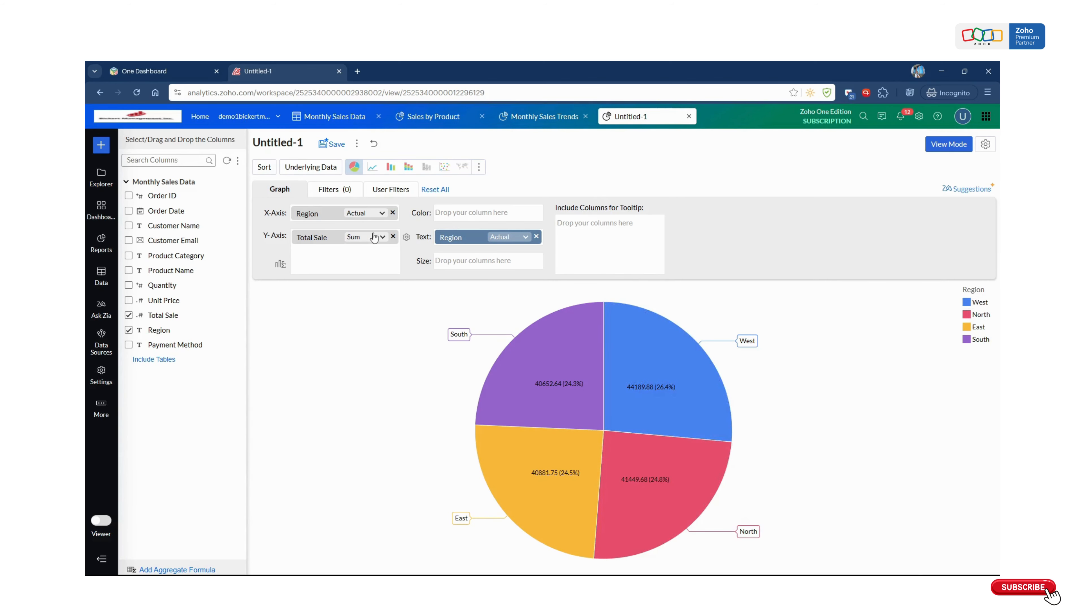
- Set the thousand separator of the Total Sale percentage format to comma
left_click(406, 237)
left_click(421, 254)
left_click(585, 372)
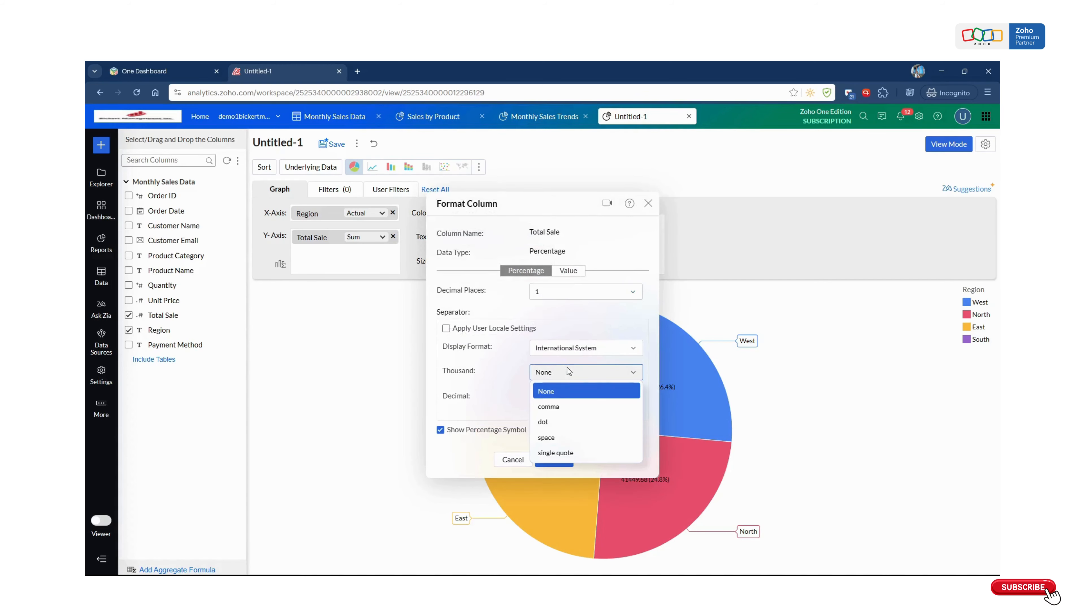
left_click(553, 404)
left_click(554, 457)
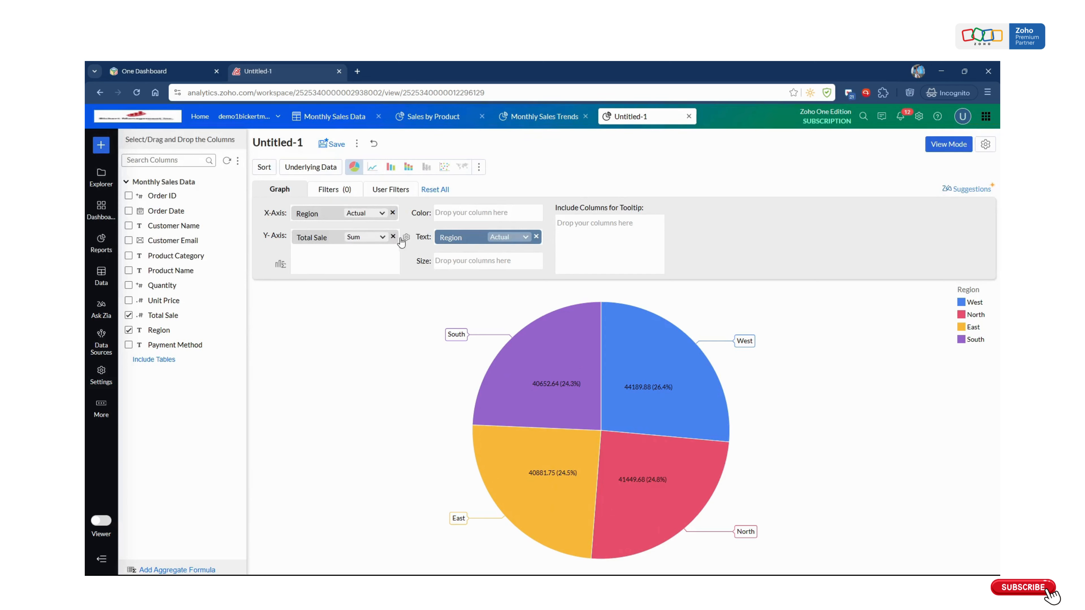
- Set the thousand separator of the Total Sale value format to comma
left_click(409, 240)
left_click(431, 265)
left_click(405, 239)
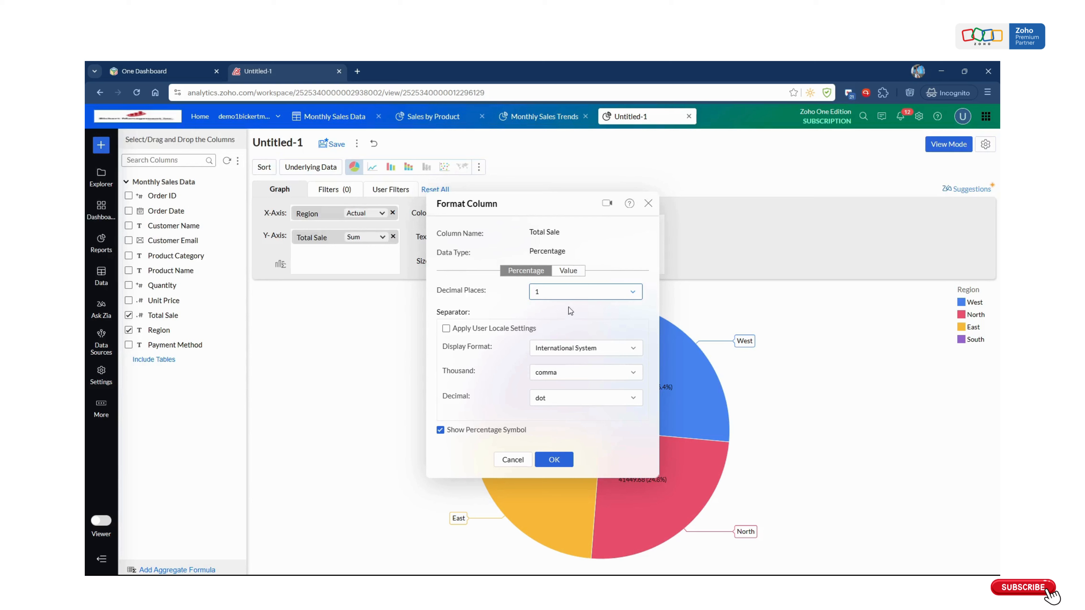
left_click(568, 270)
left_click(555, 398)
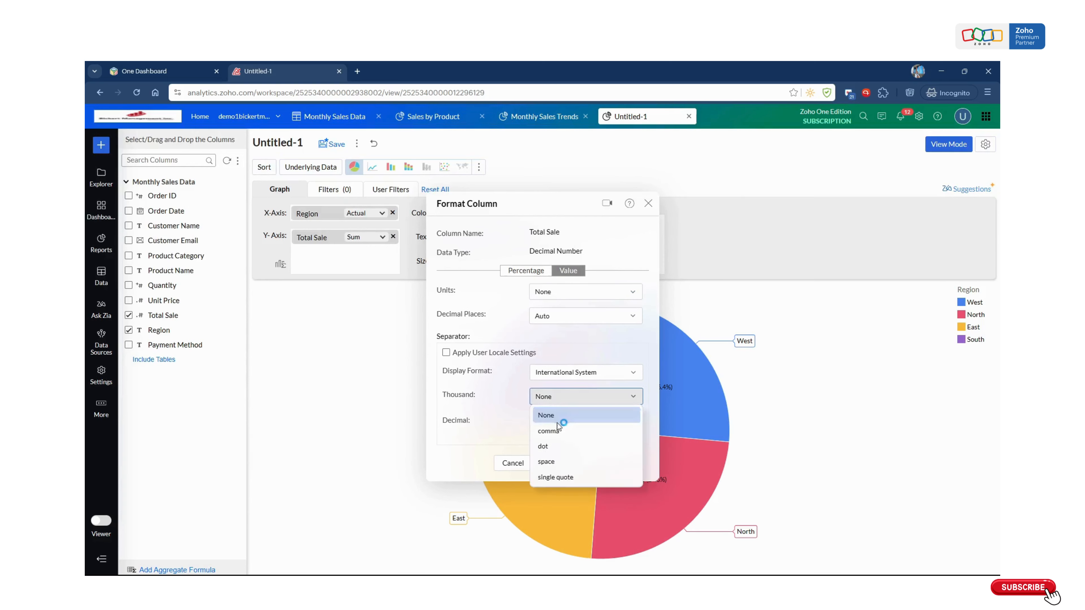
left_click(555, 429)
left_click(554, 463)
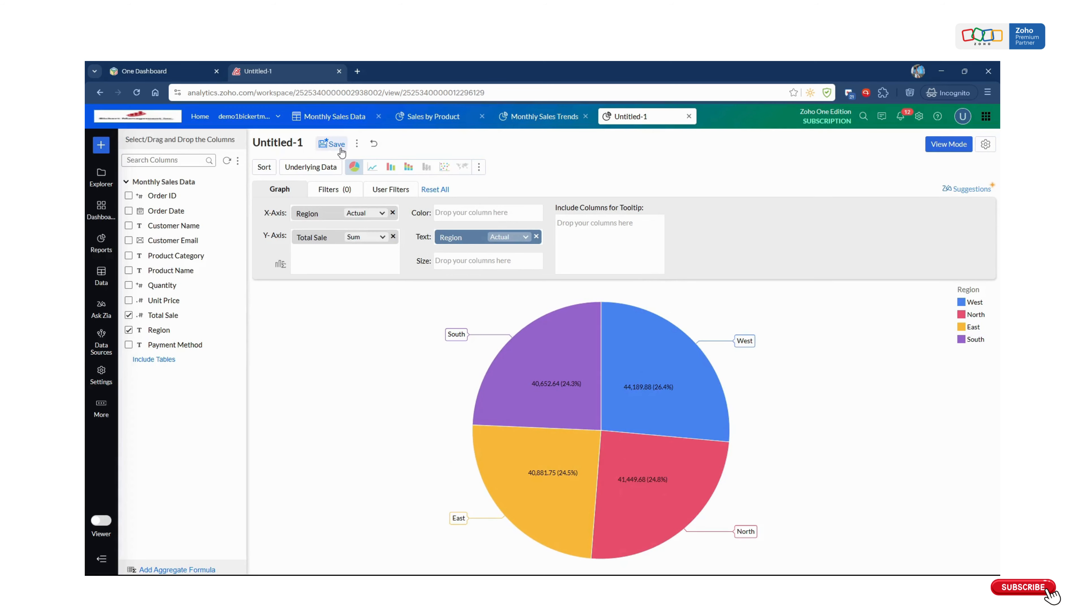
- Rename the chart as Sales by Region
left_click(275, 145)
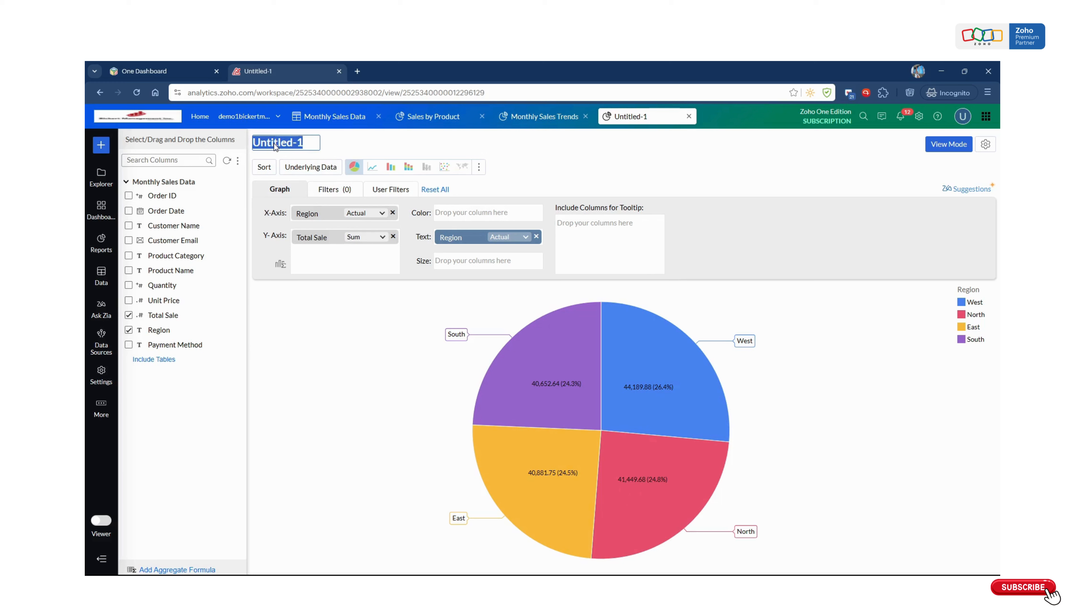
key("BackSpace")
type("Sales by Reion")
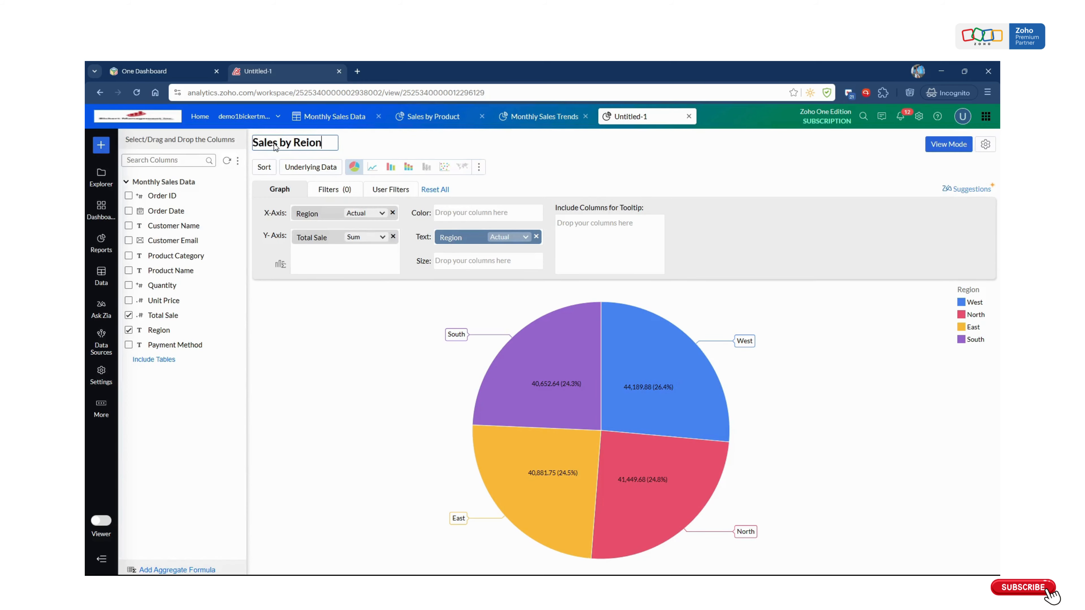
key("BackSpace")
key("BackSpace")
type("g")
left_click(369, 373)
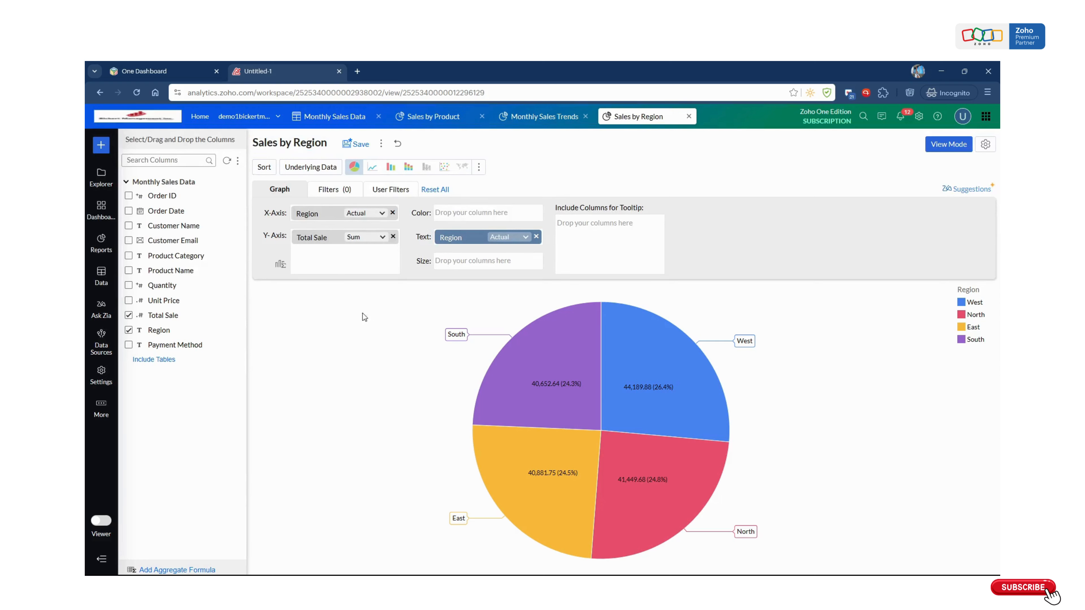
- Add an Order Date user filter as an Actual Period single select box listing all Months & Years values
left_click(391, 190)
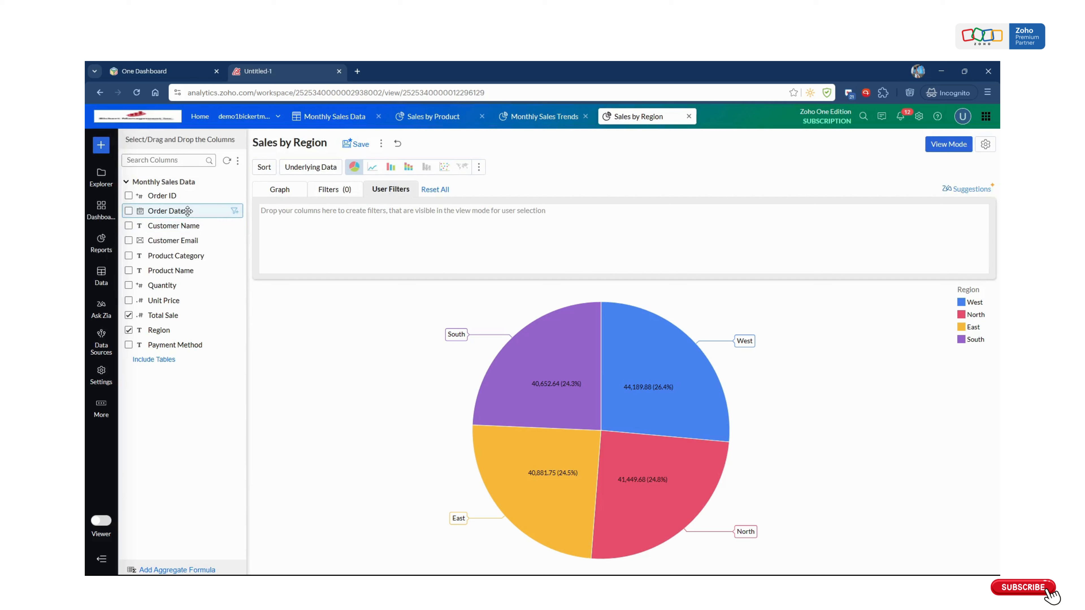
left_click_drag(190, 211, 310, 224)
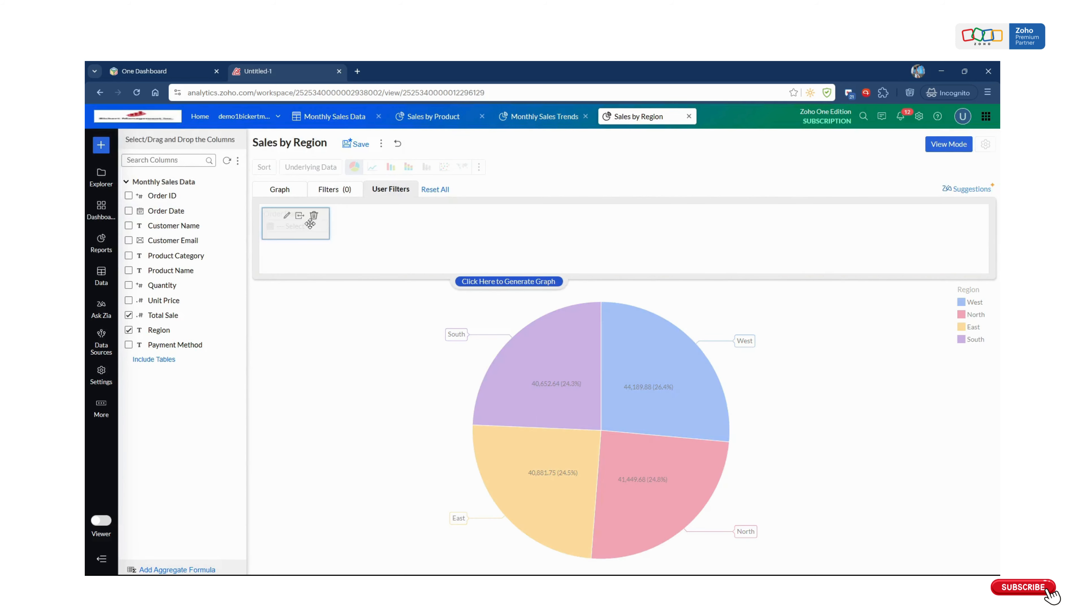
left_click(288, 216)
left_click(425, 274)
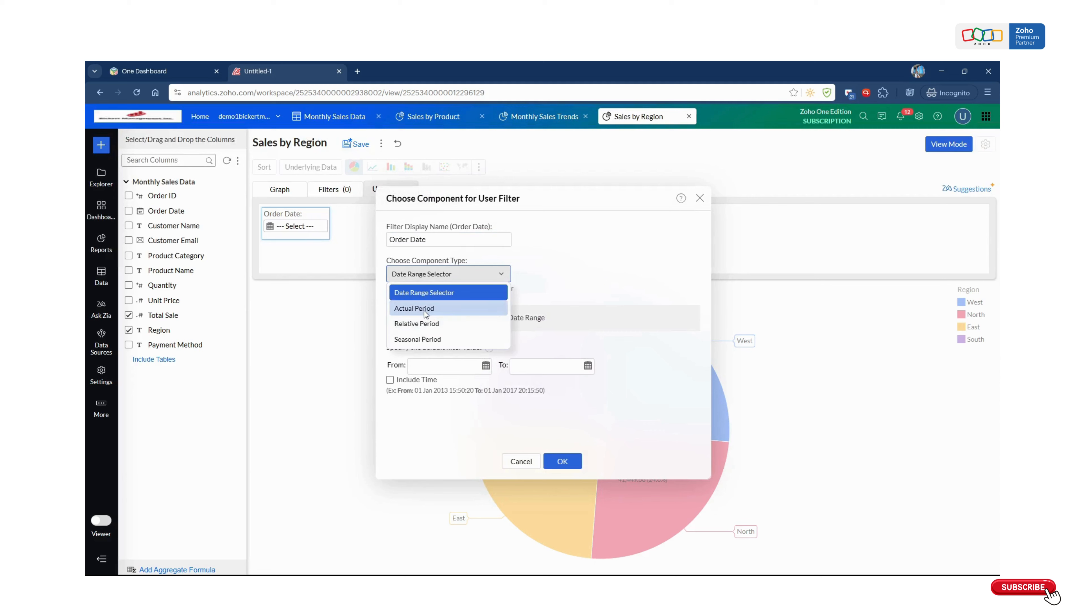
left_click(414, 309)
left_click(572, 332)
left_click(569, 382)
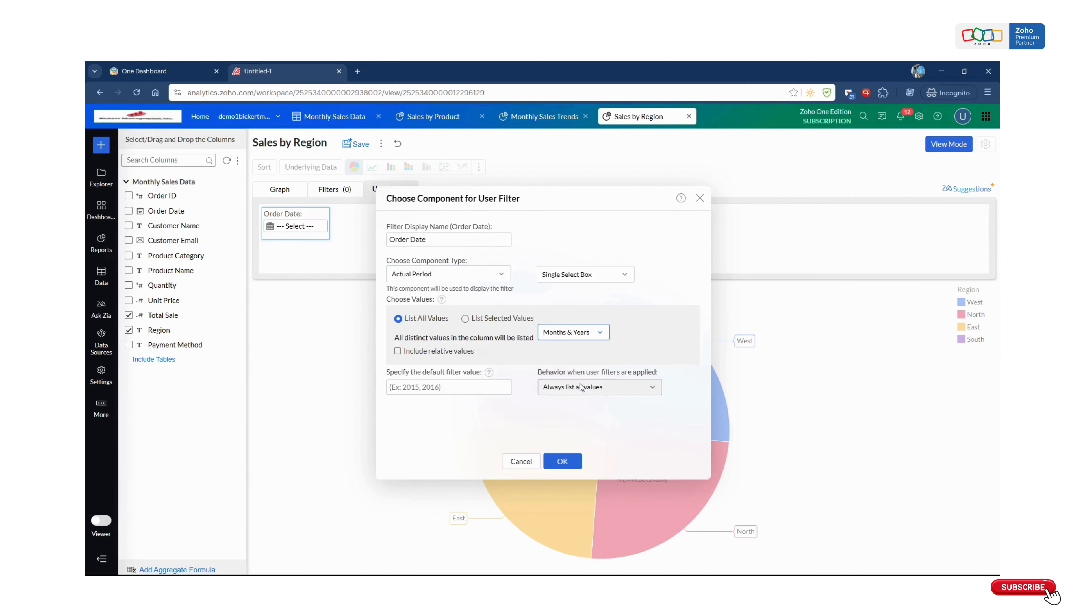
left_click(562, 461)
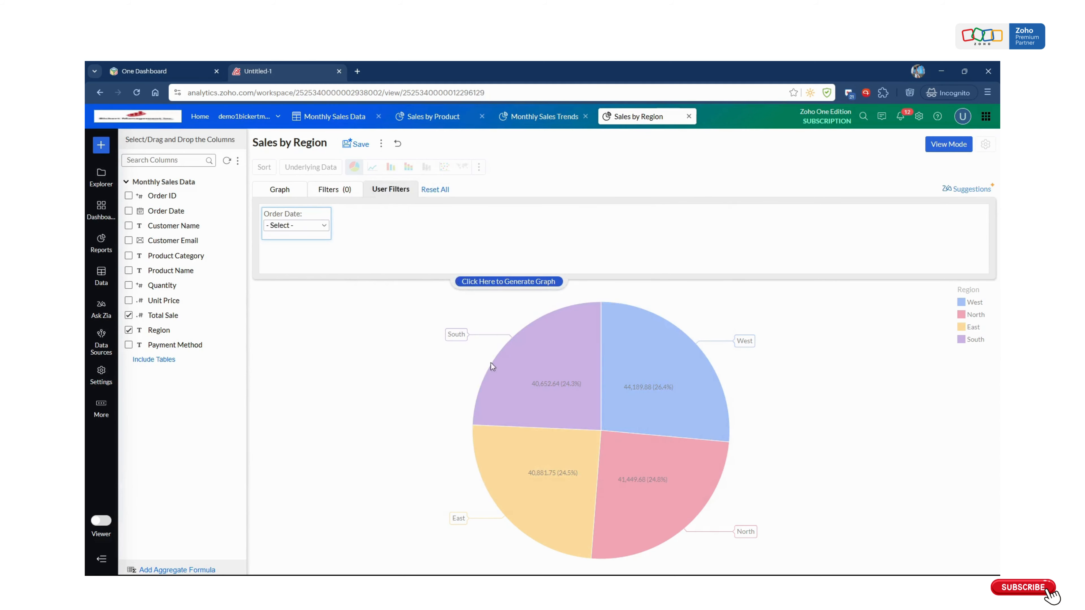
- Generate the filtered pie chart, save it as Sales by Region in the Sample Monthly Sales folder and switch to view mode
left_click(521, 292)
left_click(355, 151)
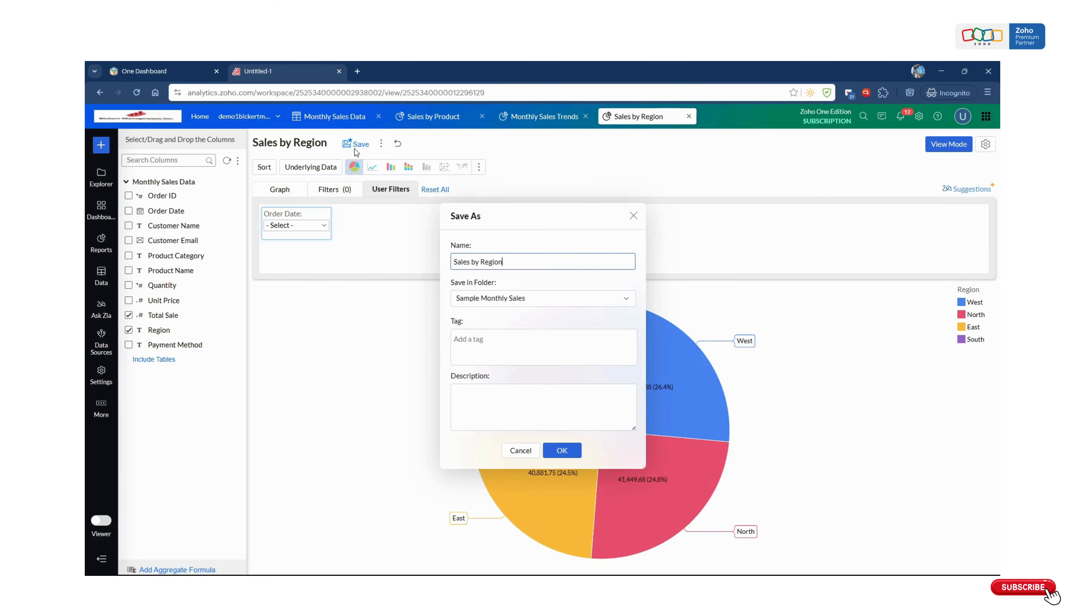
left_click(562, 451)
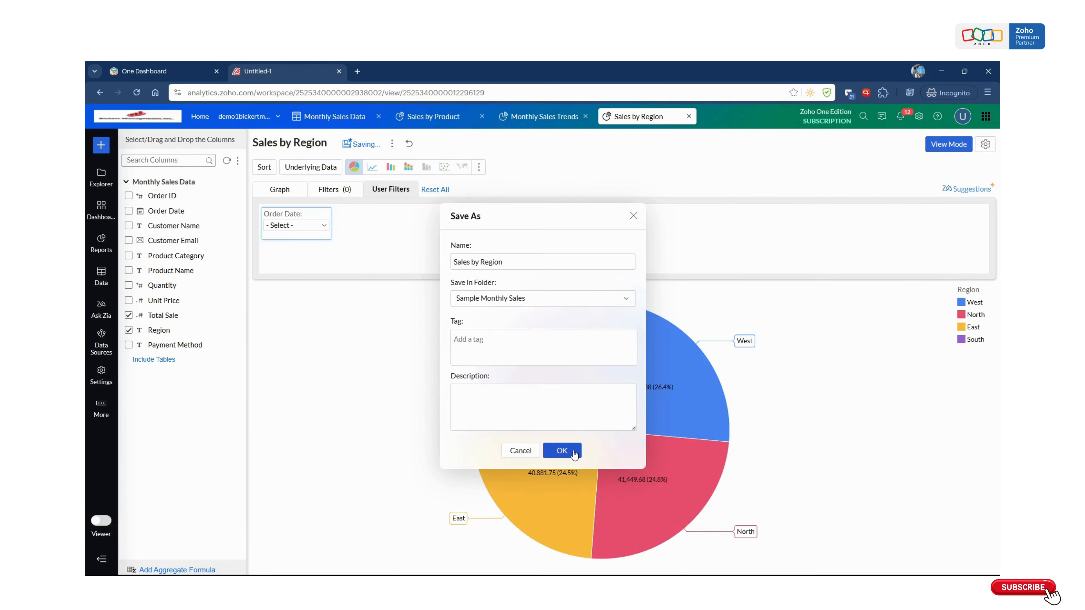
left_click(948, 144)
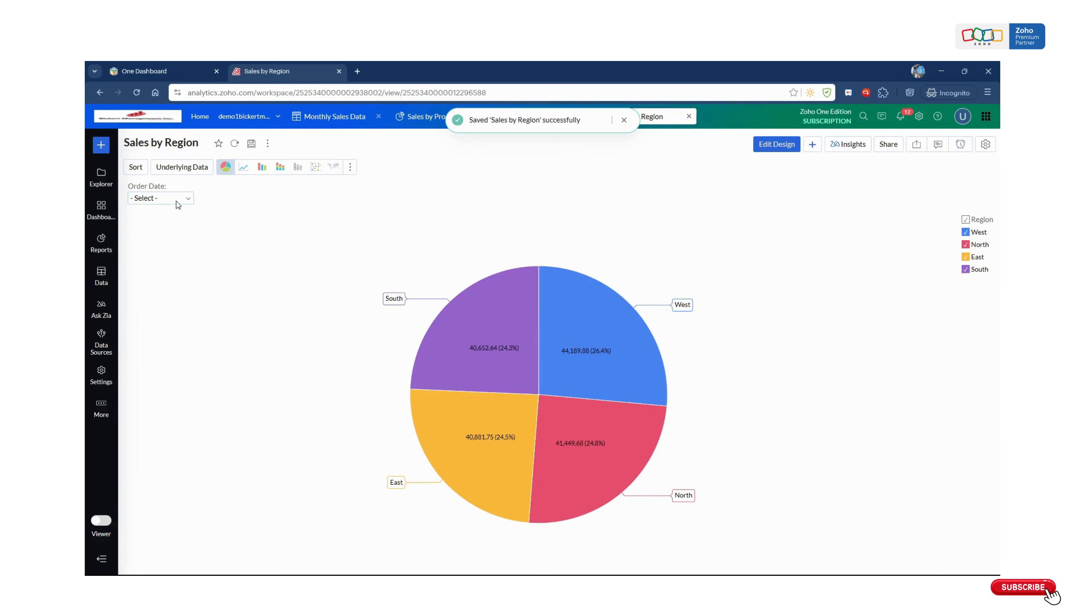
- Test the Order Date filter on the Sales by Region chart with May 2025 and reset it
left_click(168, 202)
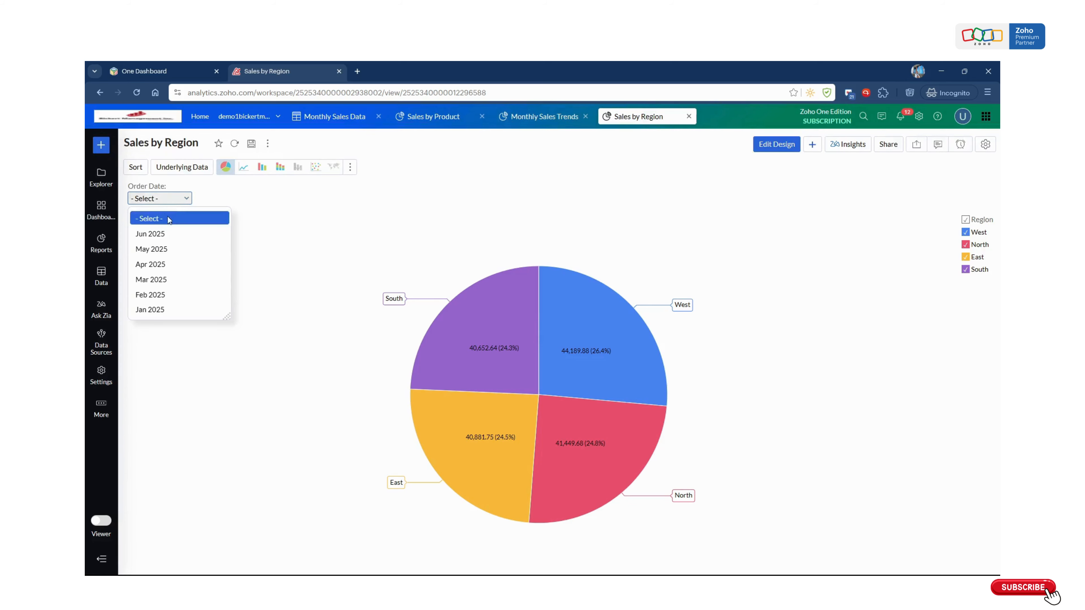
left_click(173, 249)
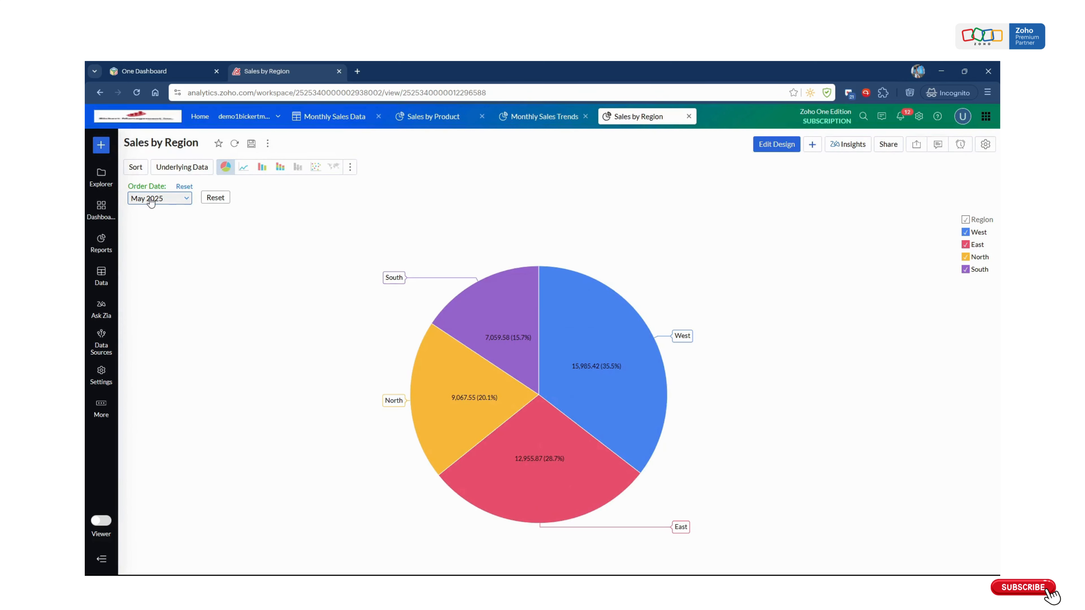
left_click(216, 197)
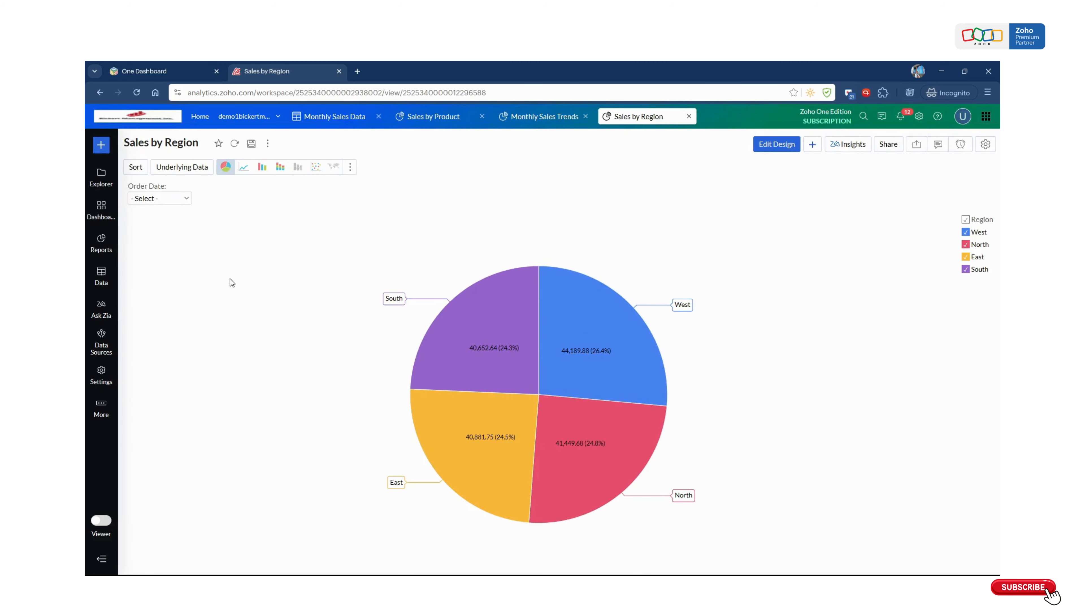
- Open the Monthly Sales Data table
left_click(331, 124)
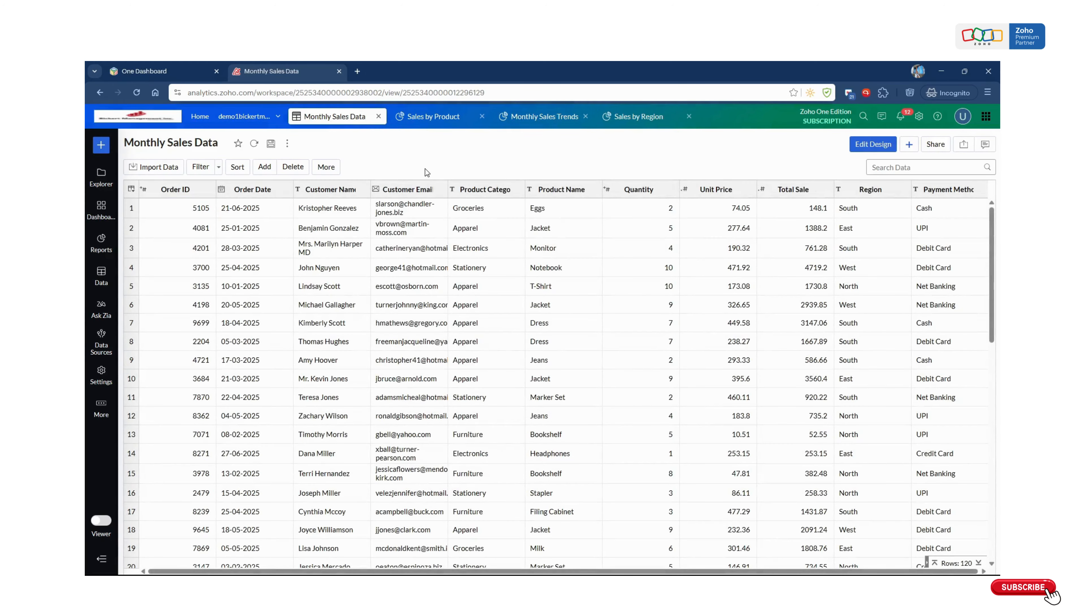
left_click(101, 145)
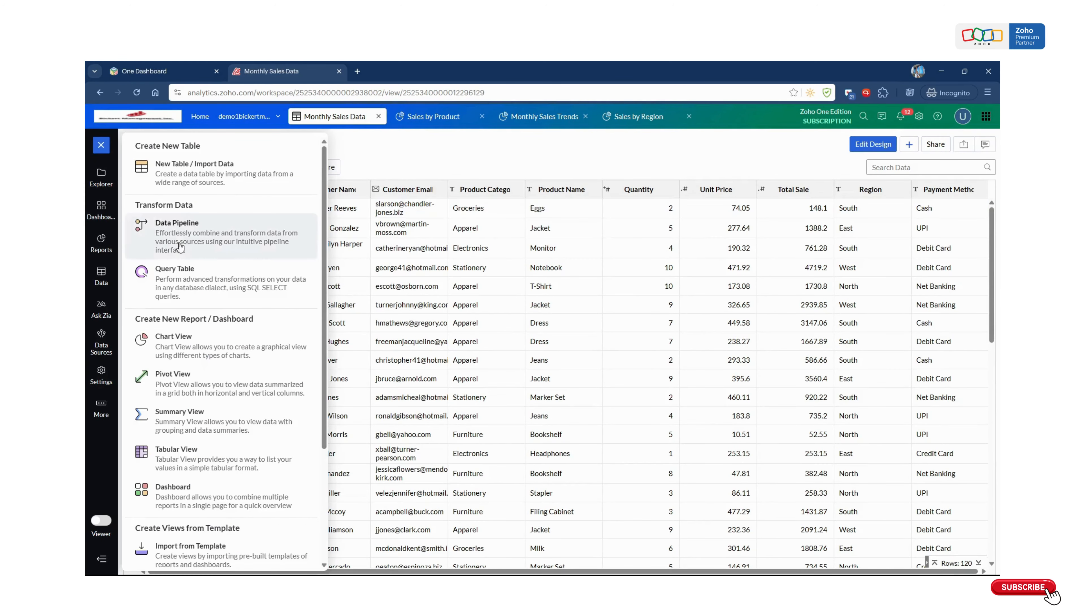
scroll(226, 421, "down", 1)
scroll(197, 352, "down", 3)
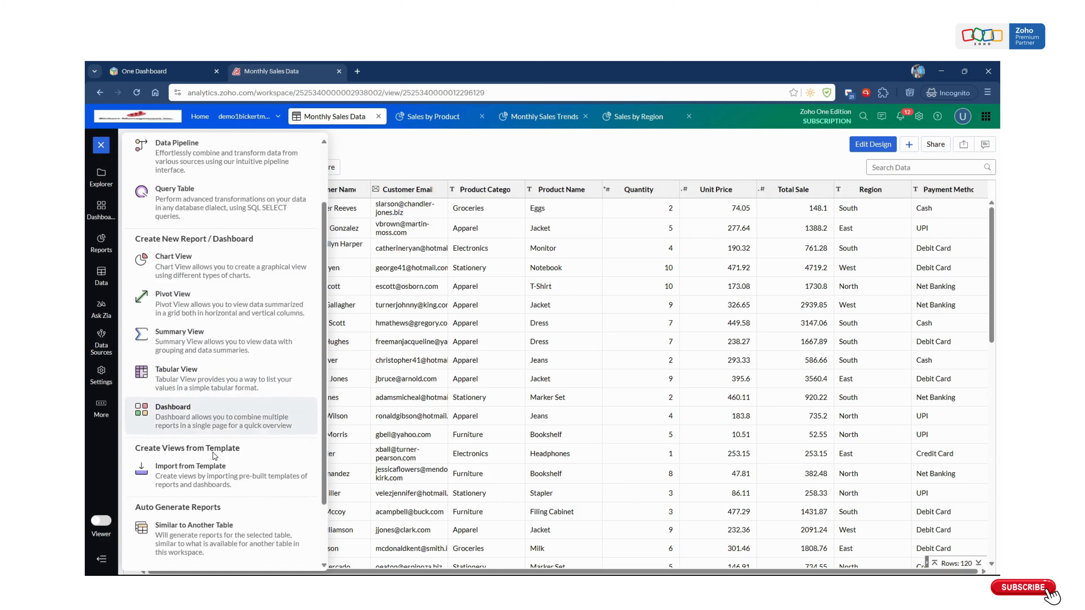
left_click(513, 147)
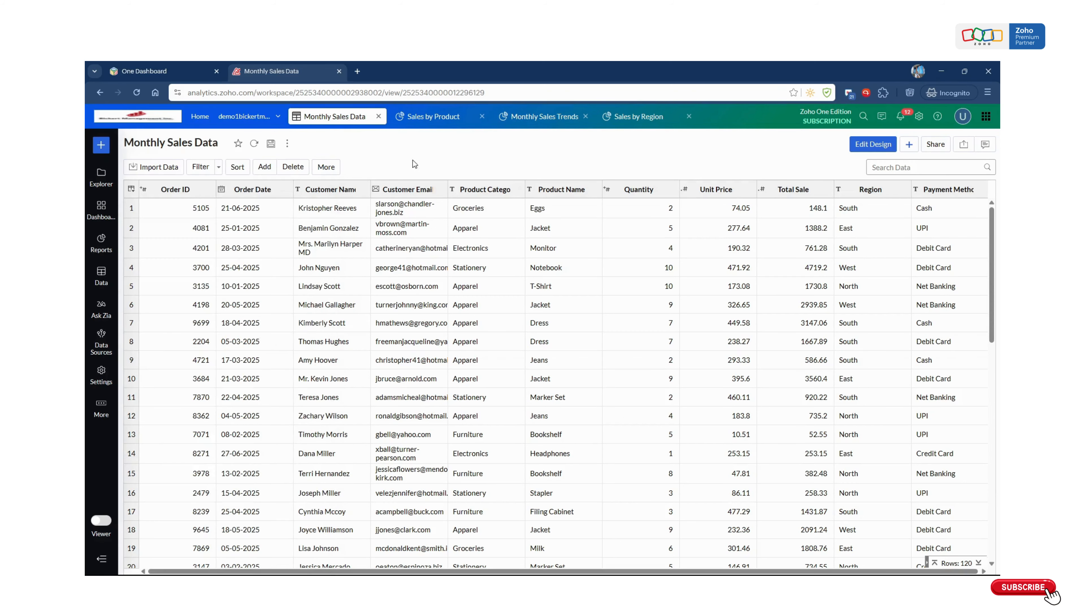
- Create a new dashboard from the Monthly Sales Data table
left_click(909, 144)
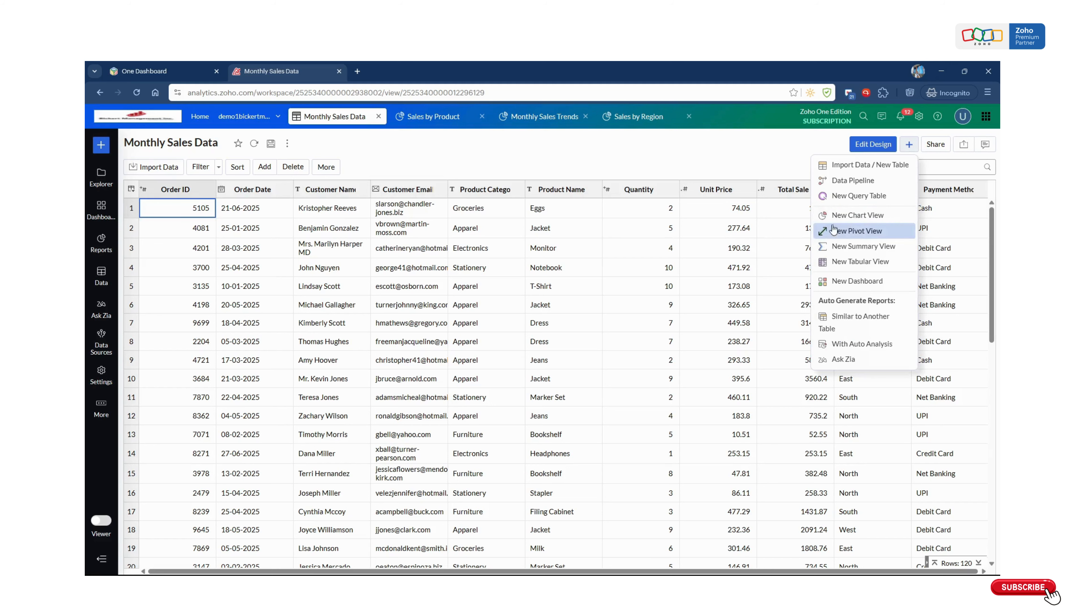
left_click(857, 281)
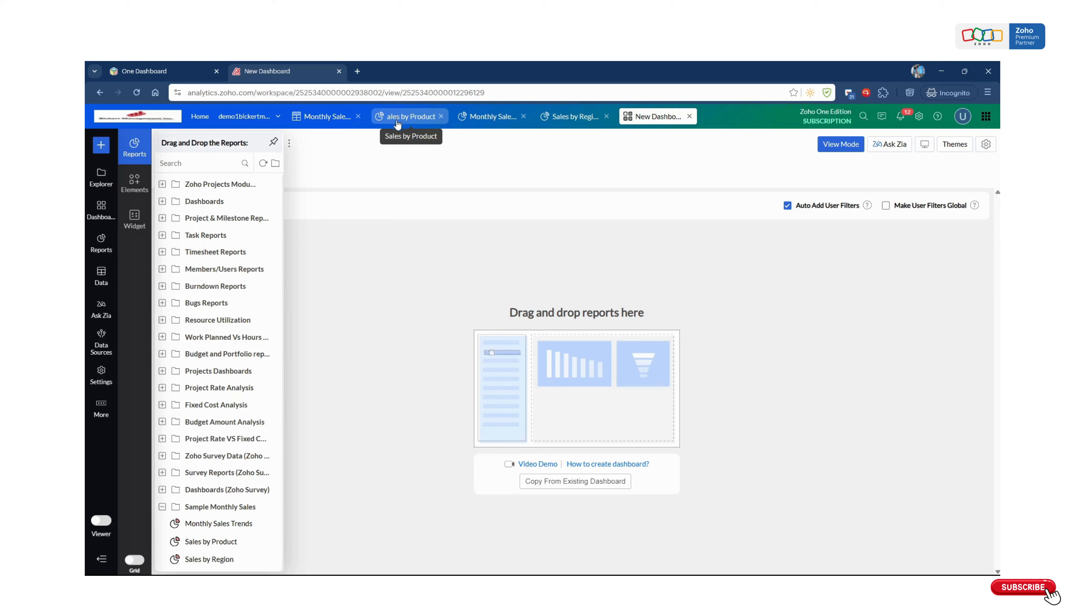
- Search the reports for "Sales by" and place Sales by Product and Sales by Region side by side on the dashboard
left_click(176, 163)
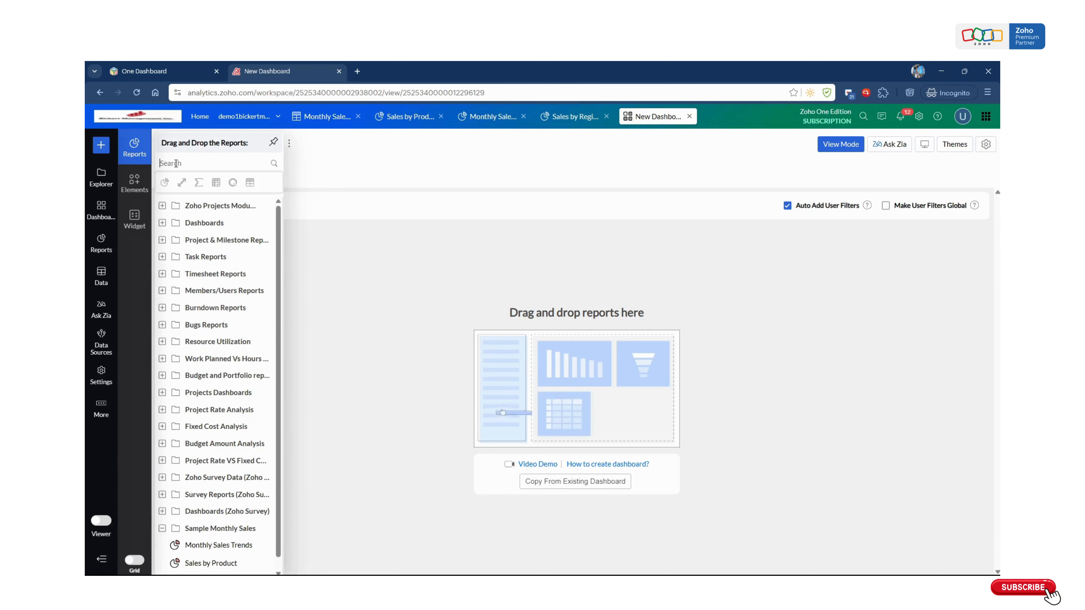
type("sales")
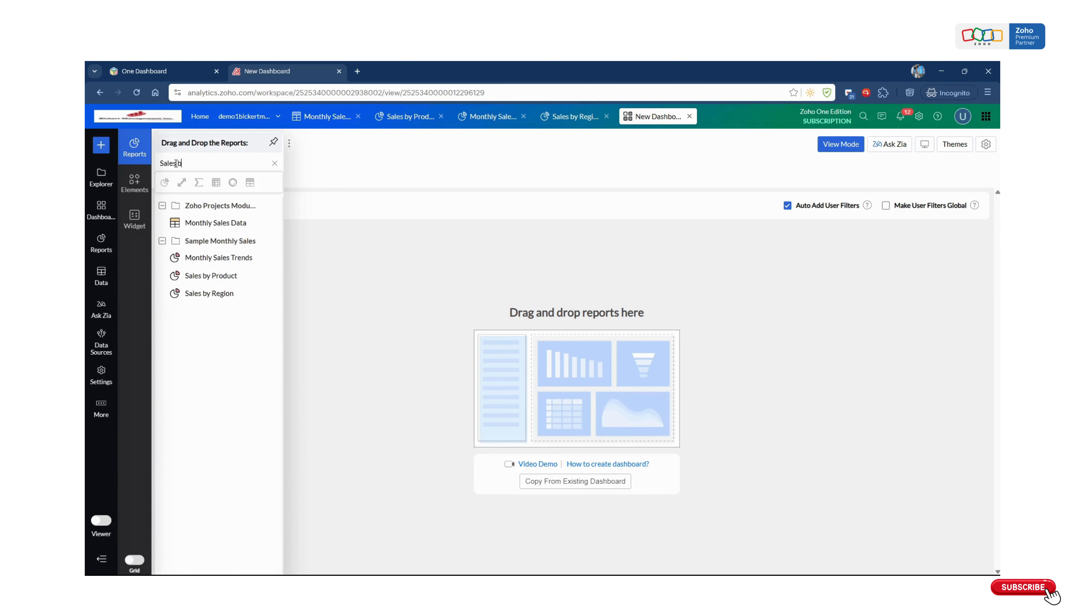
type(" by")
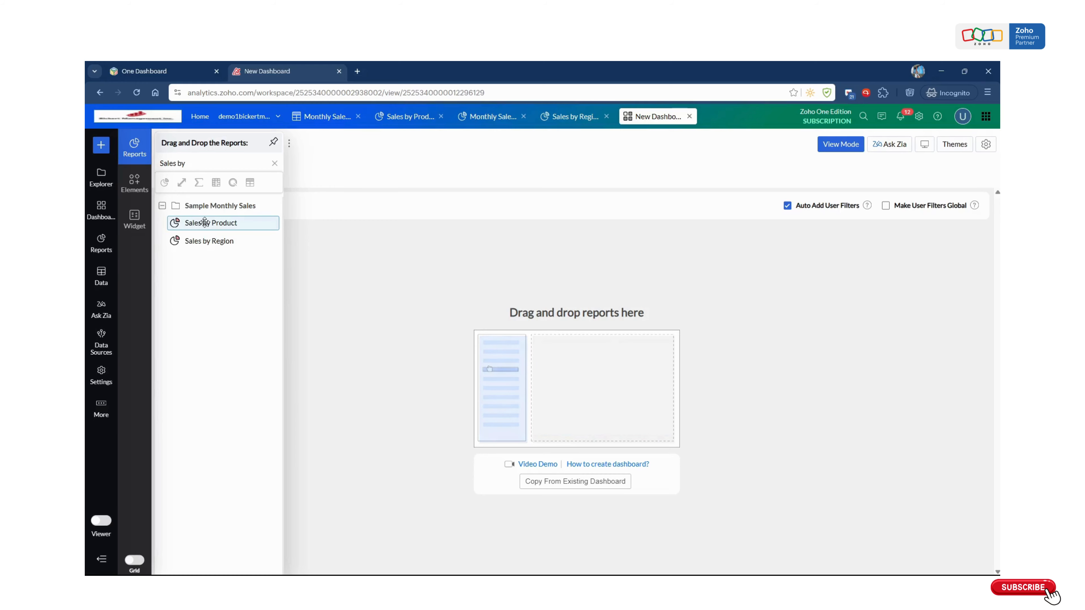
left_click_drag(204, 223, 317, 308)
left_click_drag(219, 246, 785, 289)
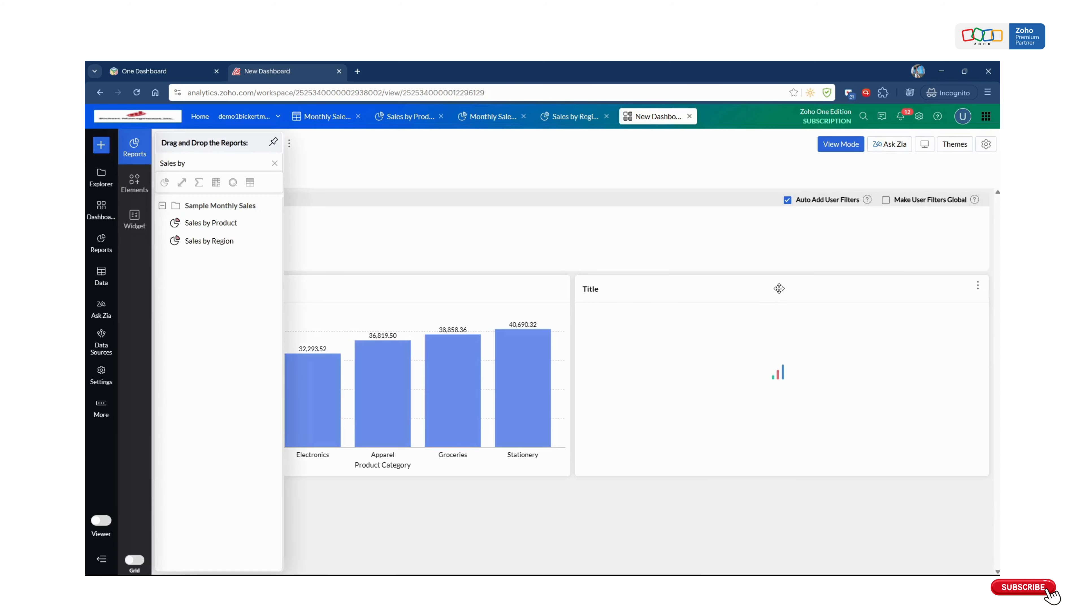
- Search the reports for "monthly" and add Monthly Sales Trends to the dashboard above Sales by Region
triple_click(186, 163)
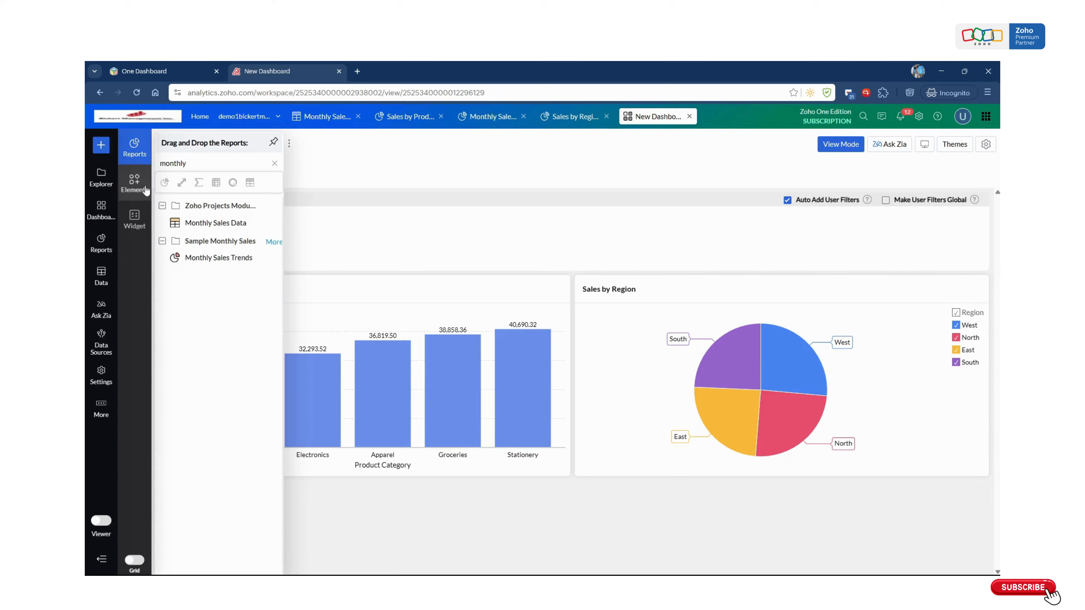
left_click_drag(224, 258, 795, 274)
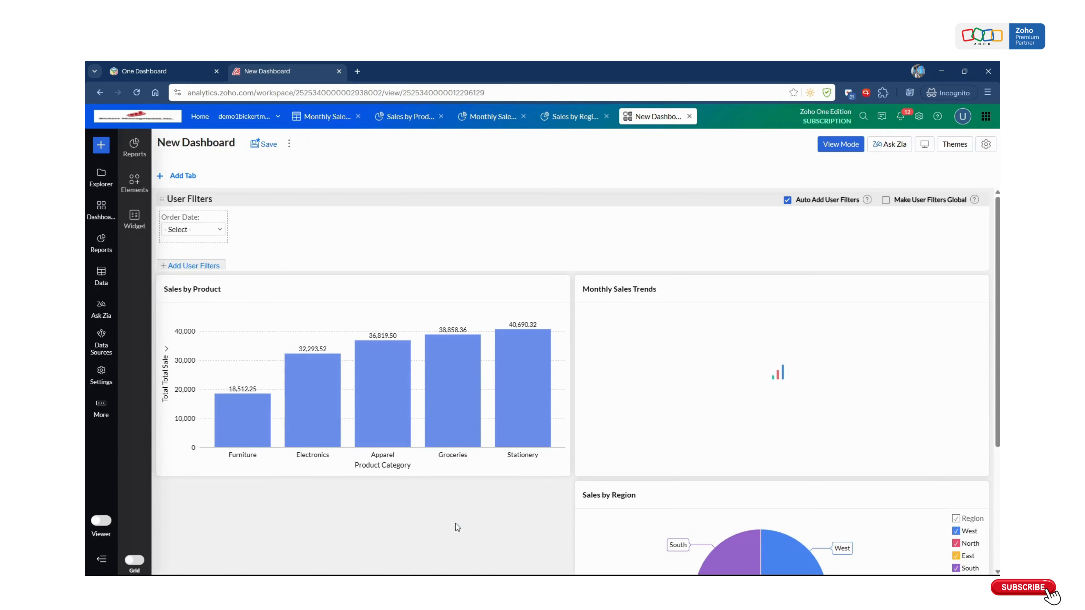
- Widen Sales by Product to the full dashboard width and move Monthly Sales Trends below it, beside Sales by Region
scroll(460, 516, "down", 3)
scroll(444, 426, "up", 2)
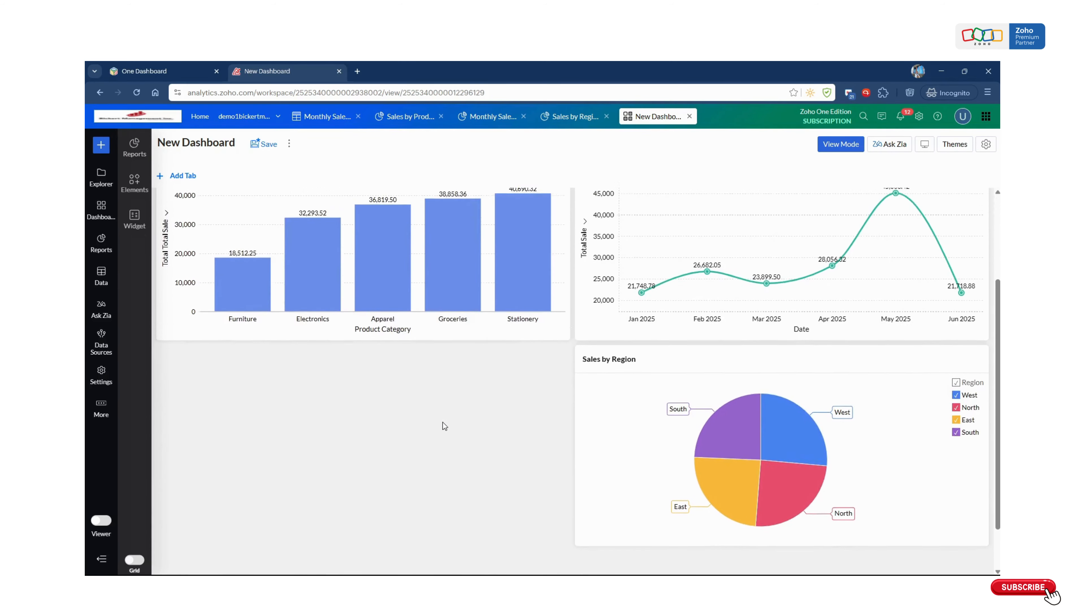
left_click_drag(566, 337, 942, 333)
scroll(669, 404, "down", 1)
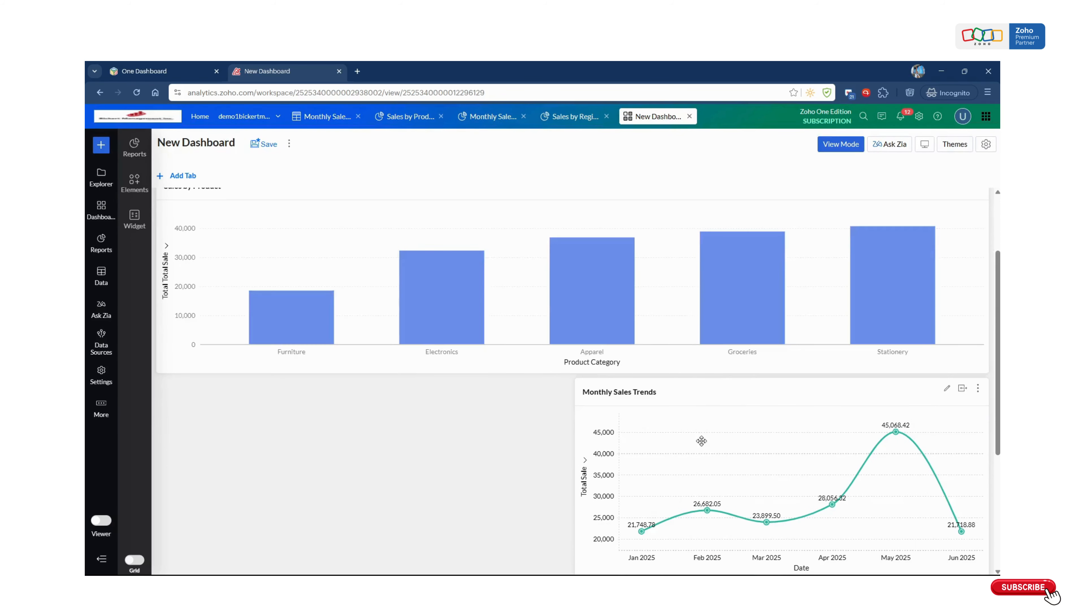
left_click_drag(720, 387, 368, 391)
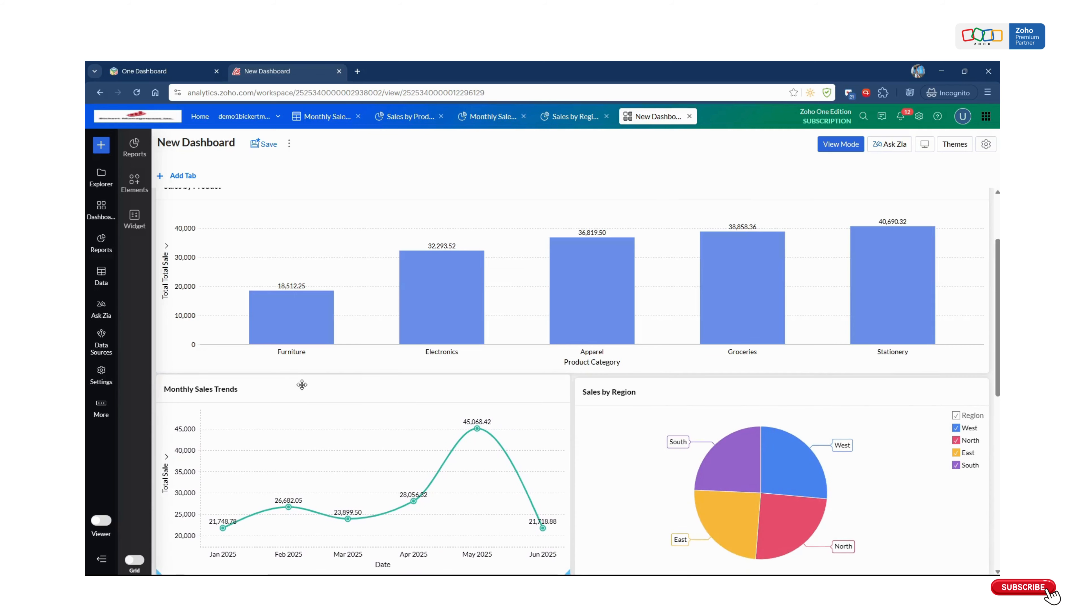
- Increase the height of the Sales by Product chart on the dashboard and review the overall layout
scroll(521, 401, "up", 1)
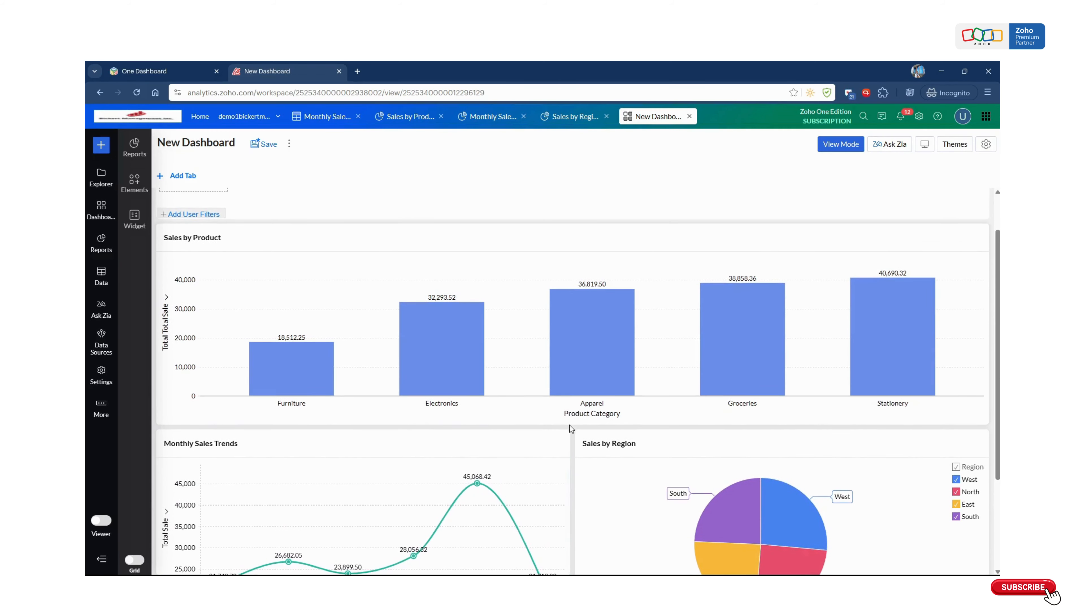
left_click_drag(571, 429, 574, 481)
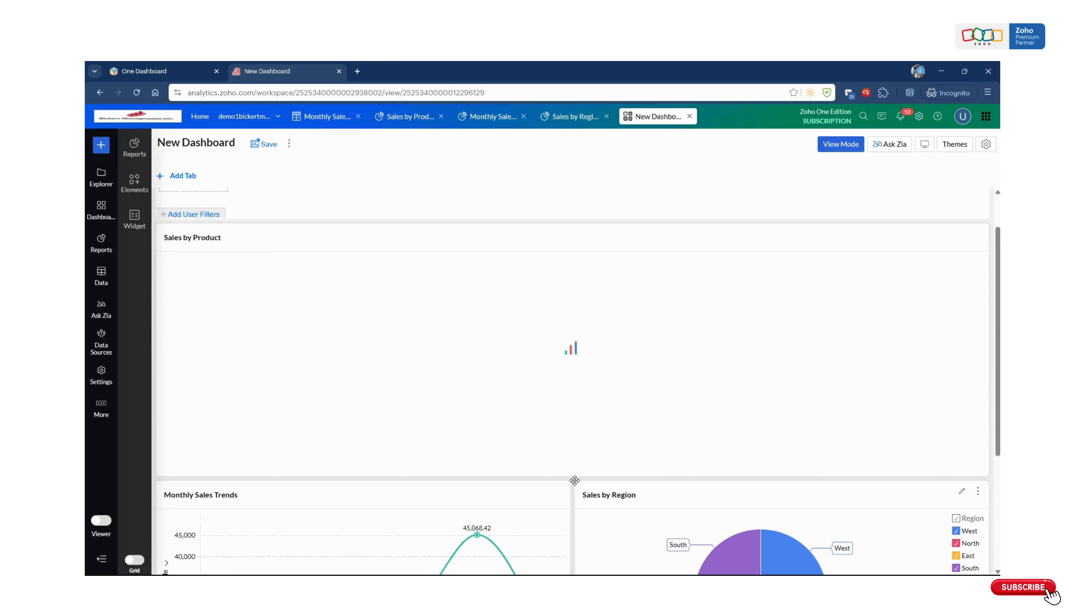
scroll(574, 481, "down", 3)
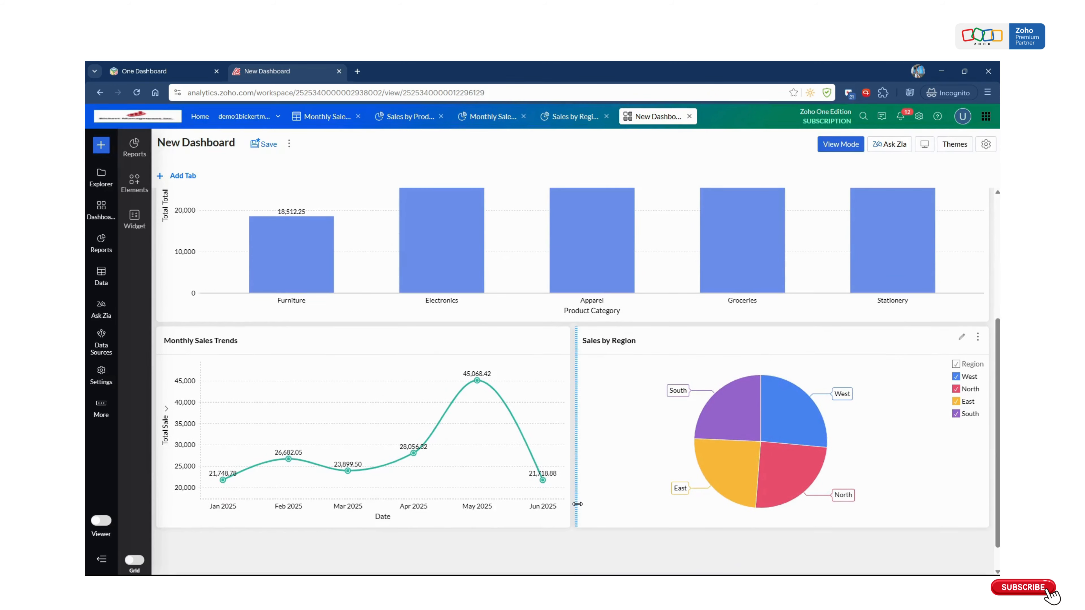
scroll(577, 504, "up", 3)
scroll(577, 505, "down", 2)
scroll(578, 504, "up", 3)
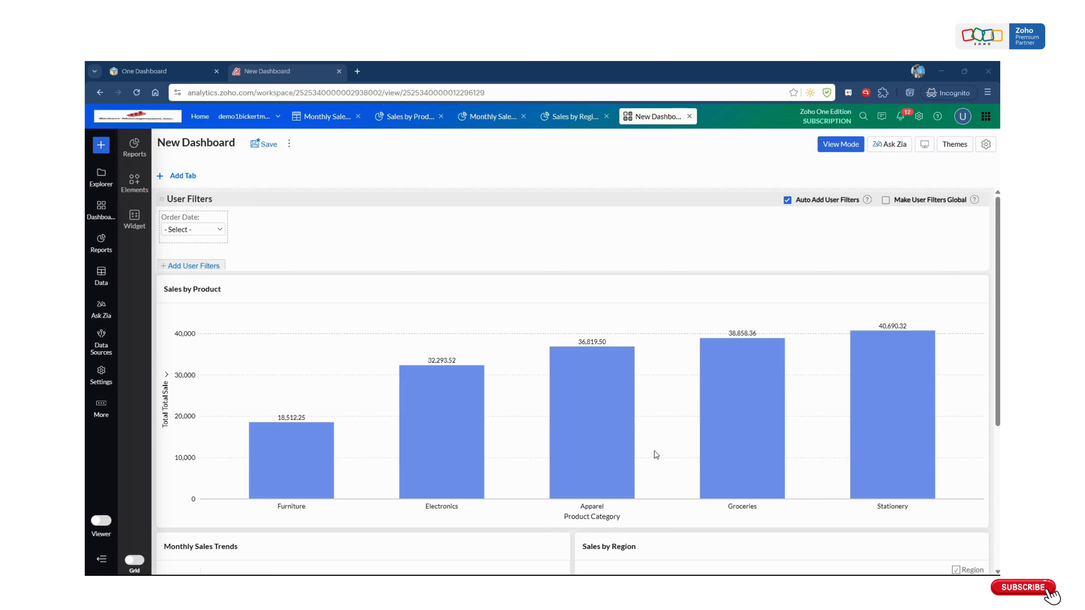
- Rename the dashboard as Sales Overview Dashboard and save it in the Sample Monthly Sales folder
left_click(223, 145)
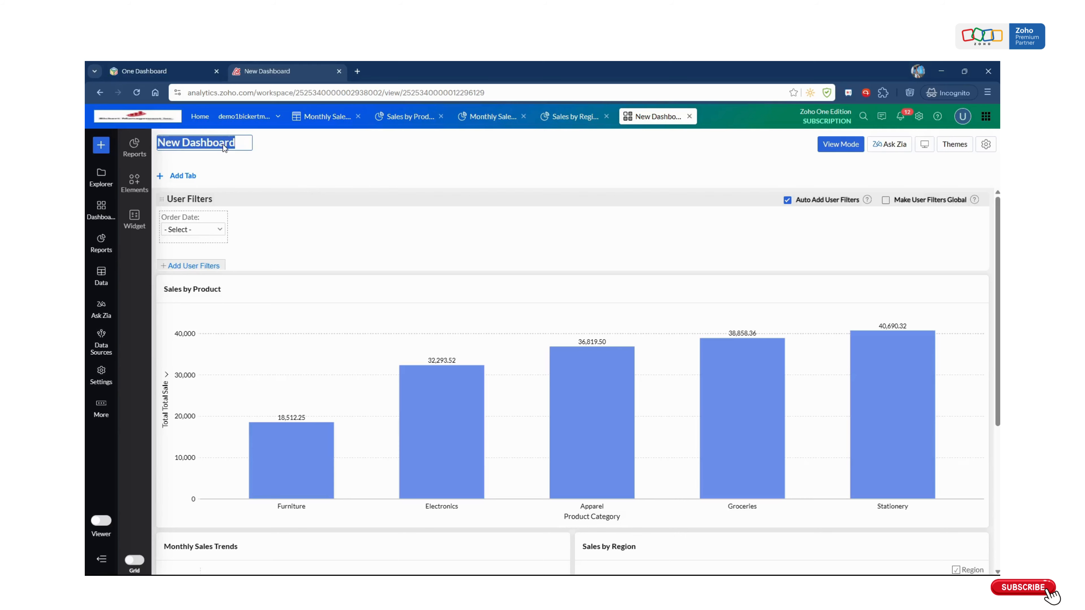
type("Sales Overview Dashboard")
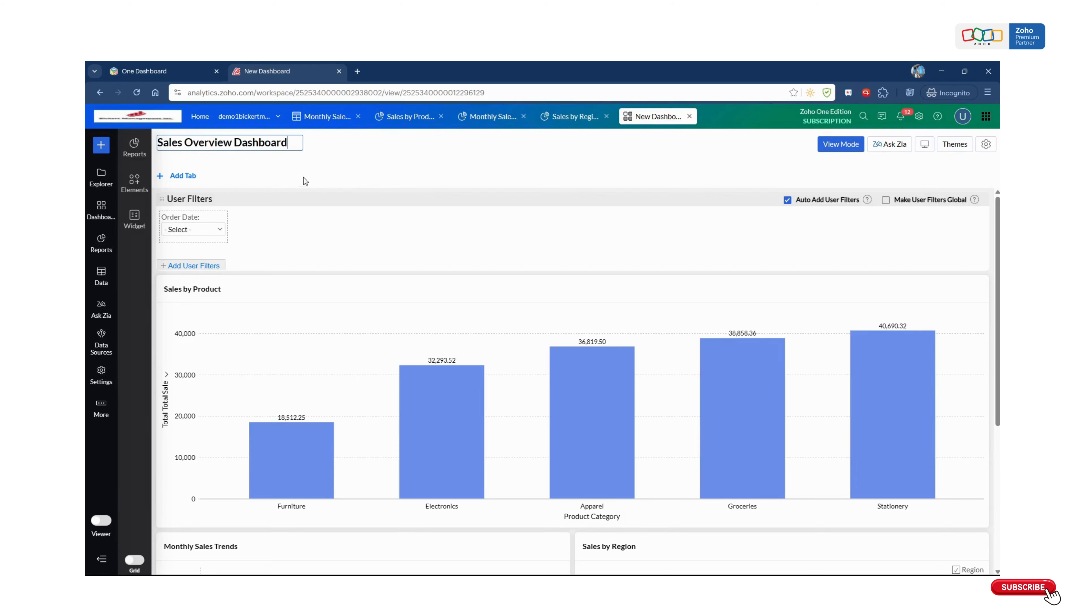
left_click(321, 185)
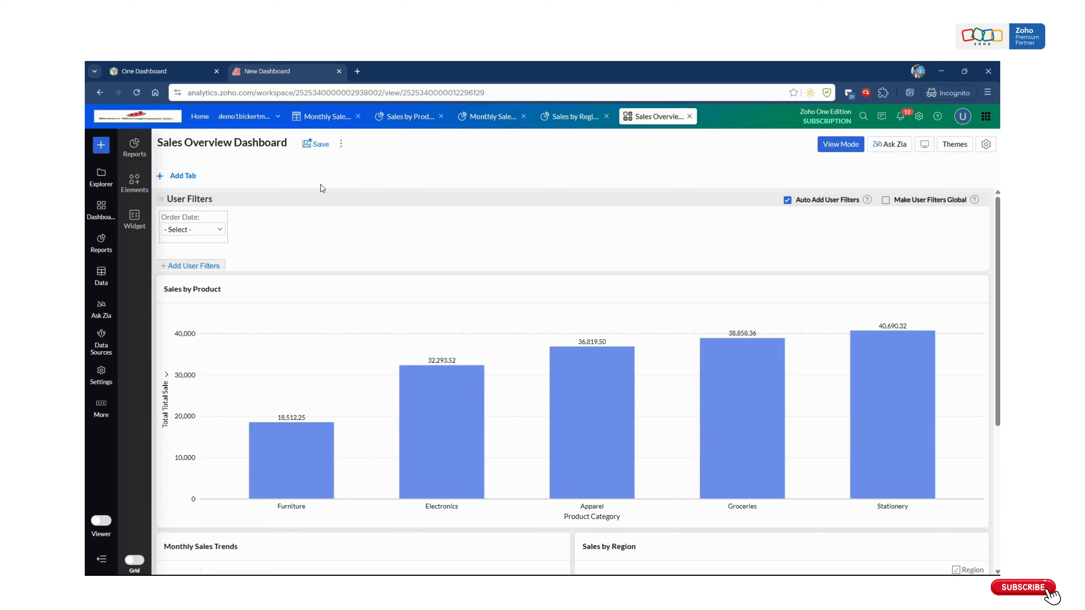
left_click(317, 144)
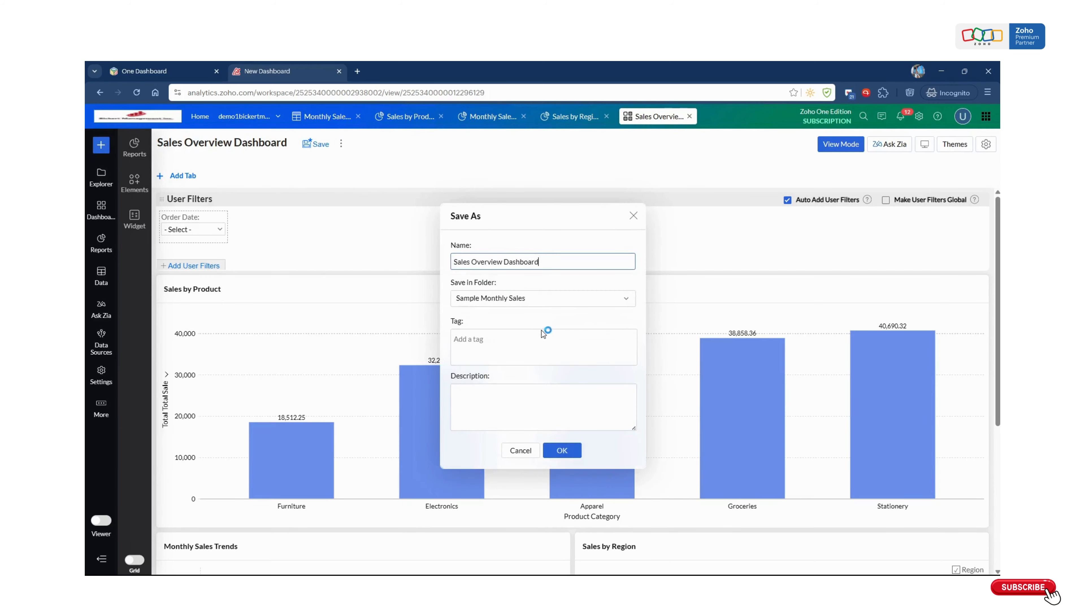
left_click(563, 451)
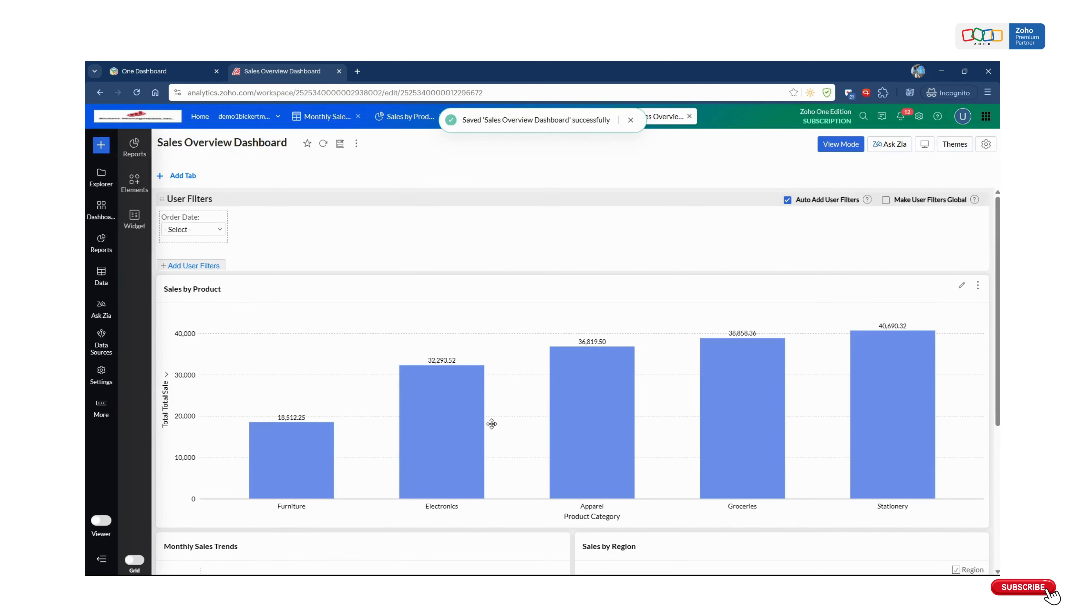
- Open the dashboard themes and try a light solid preset, the Coral gradient and the Sky image
scroll(502, 427, "down", 5)
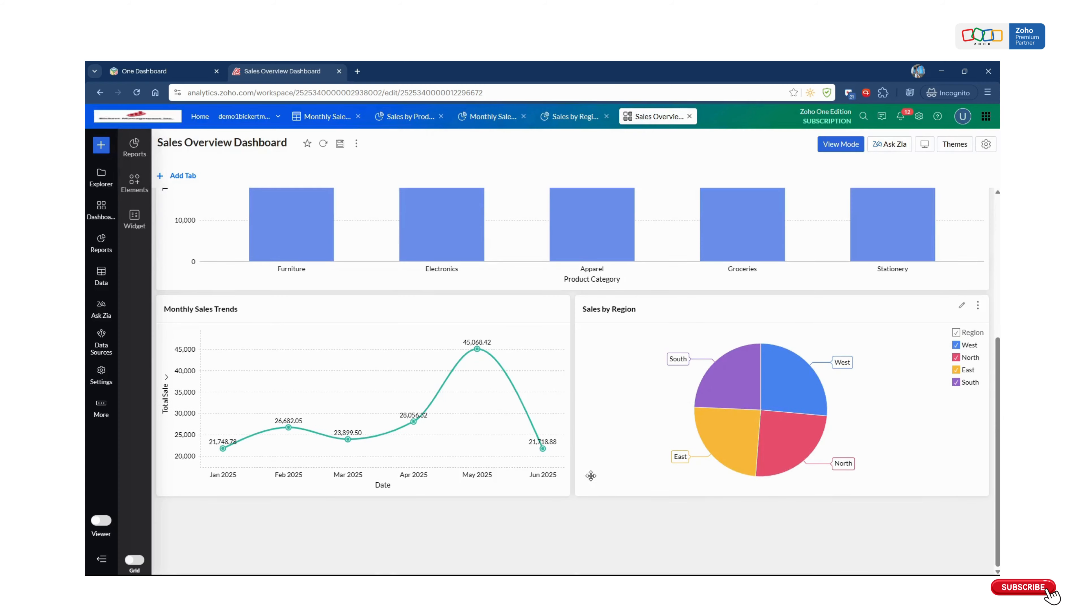
scroll(590, 468, "up", 5)
left_click(954, 145)
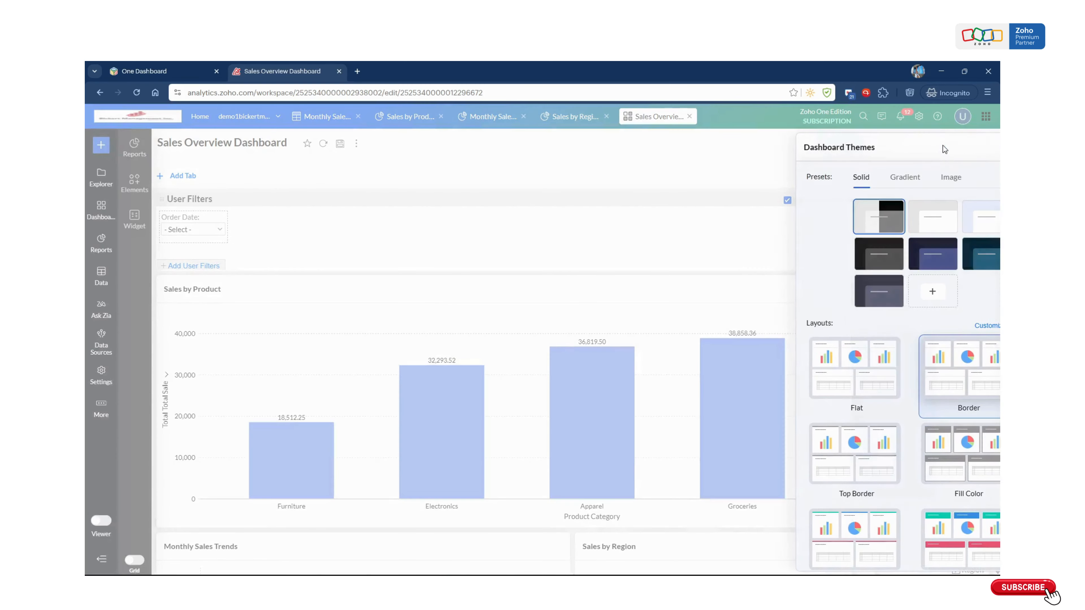
left_click(907, 226)
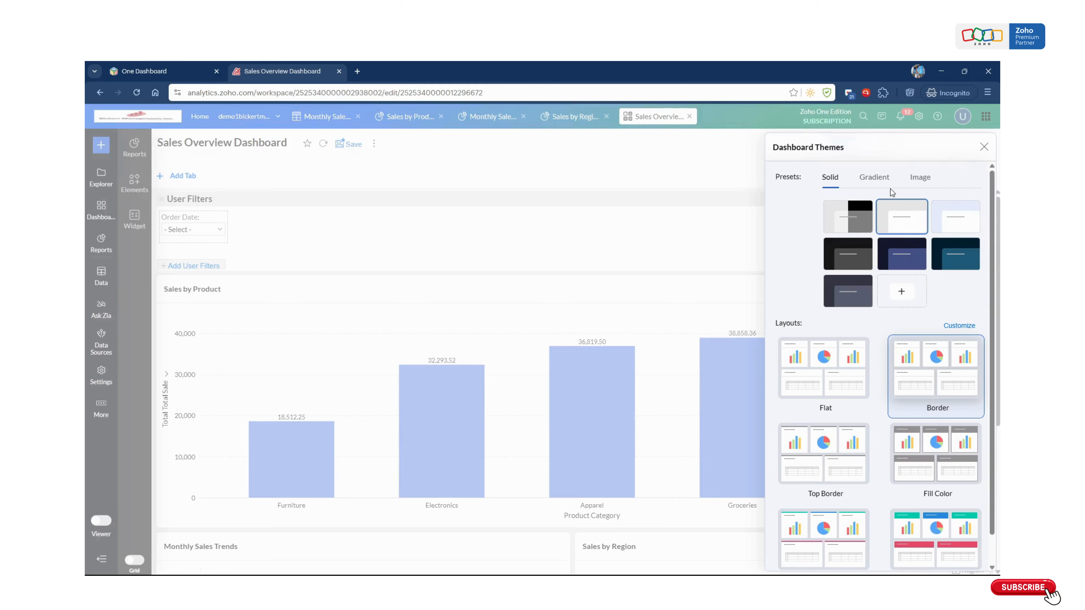
left_click(883, 180)
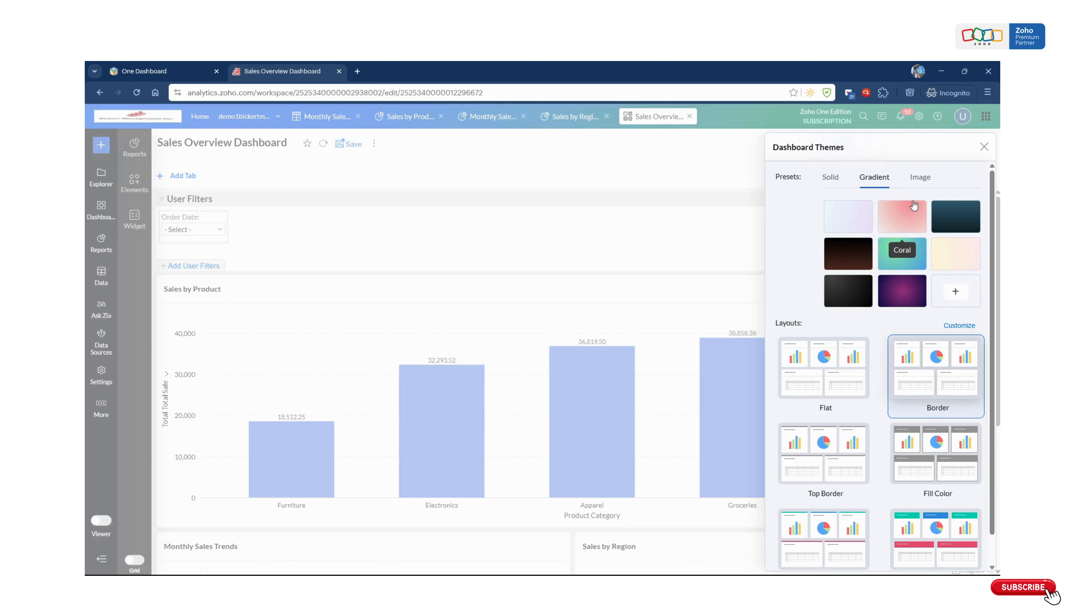
left_click(918, 180)
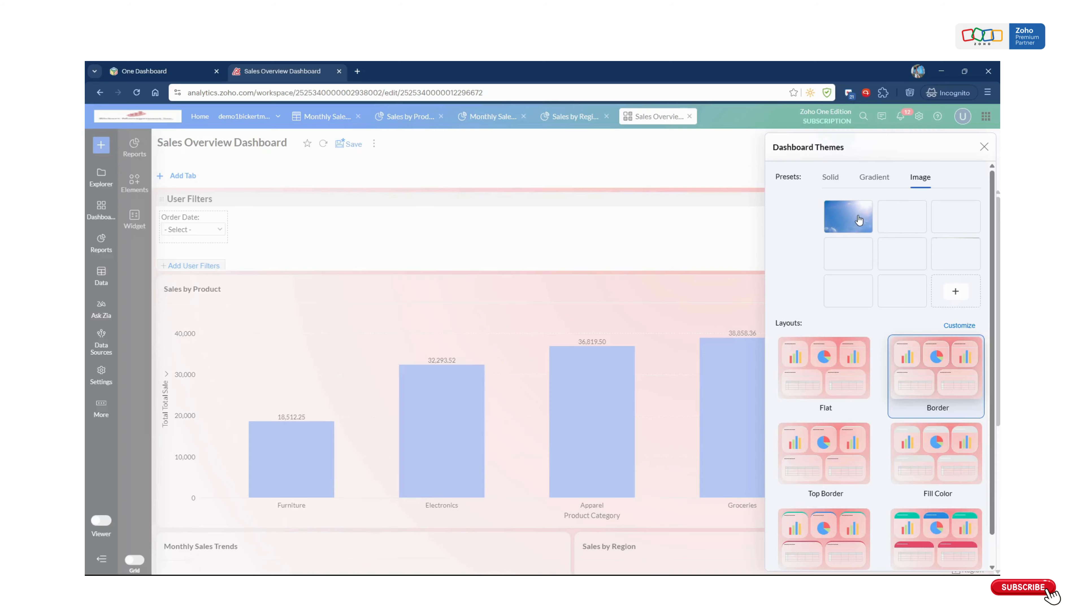
left_click(867, 227)
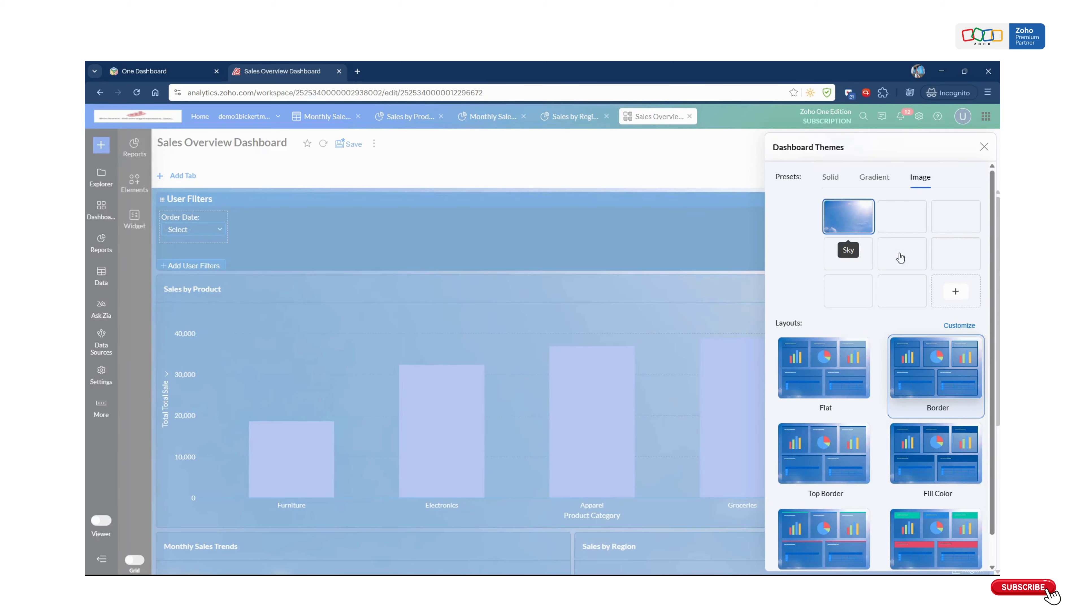
- Look through the URL, library and disk upload sources for a custom theme image, then cancel the insertion
left_click(966, 295)
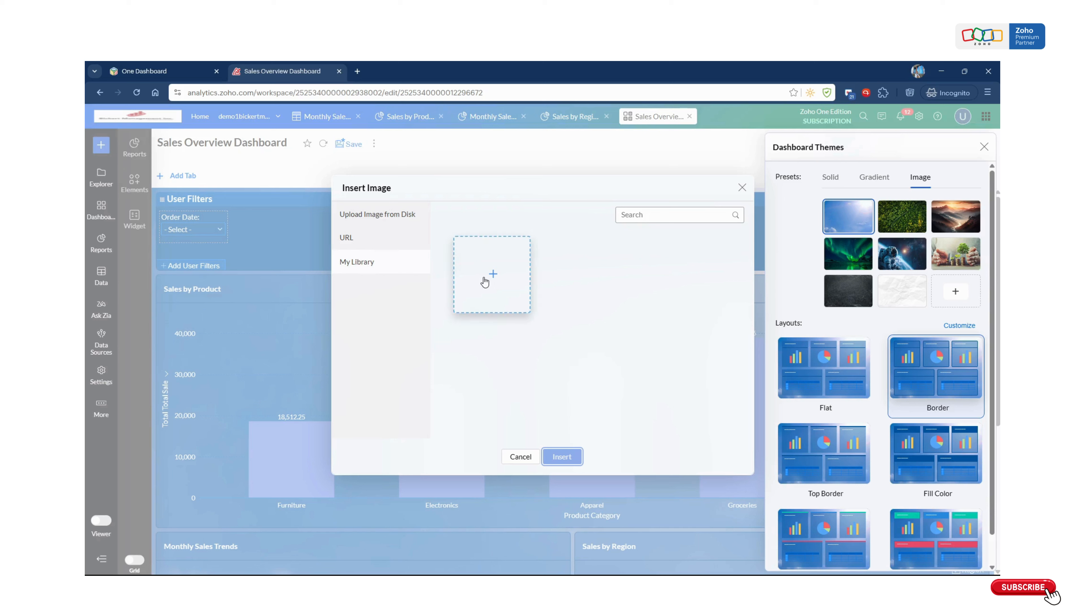
left_click(367, 241)
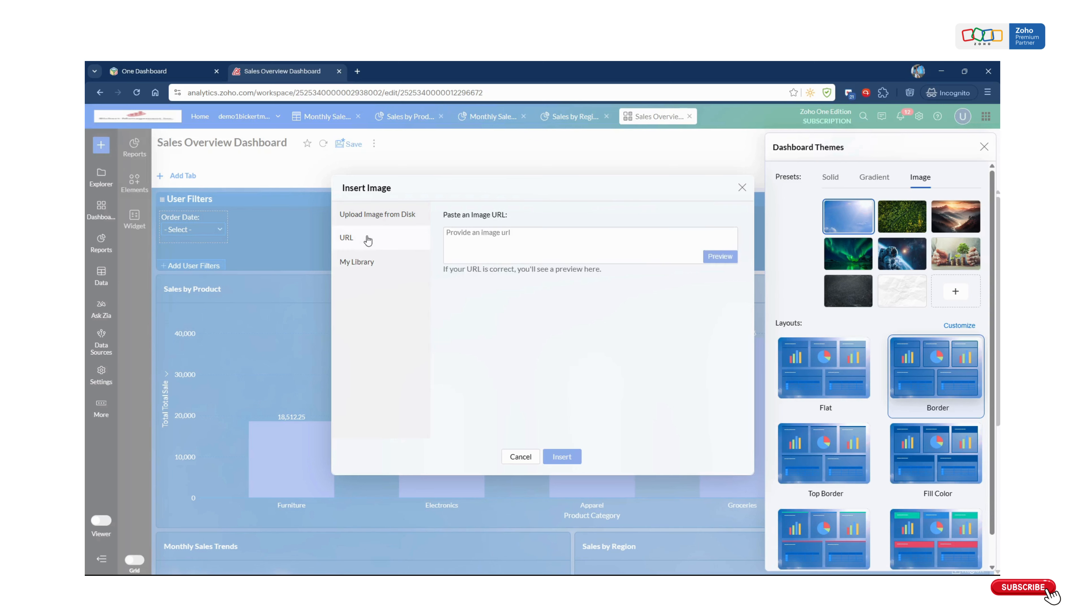
left_click(397, 262)
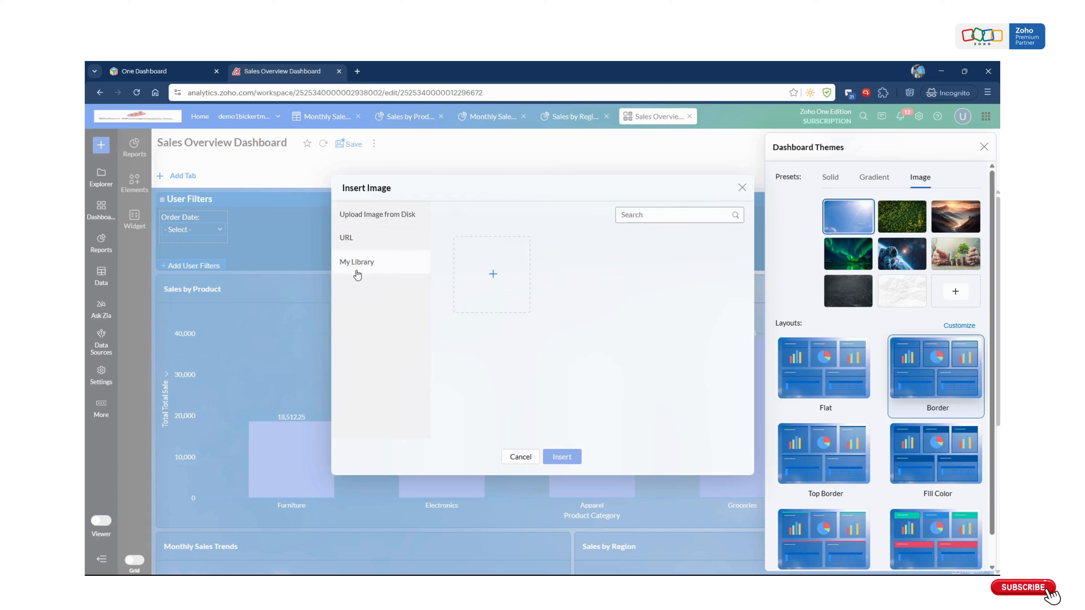
left_click(363, 242)
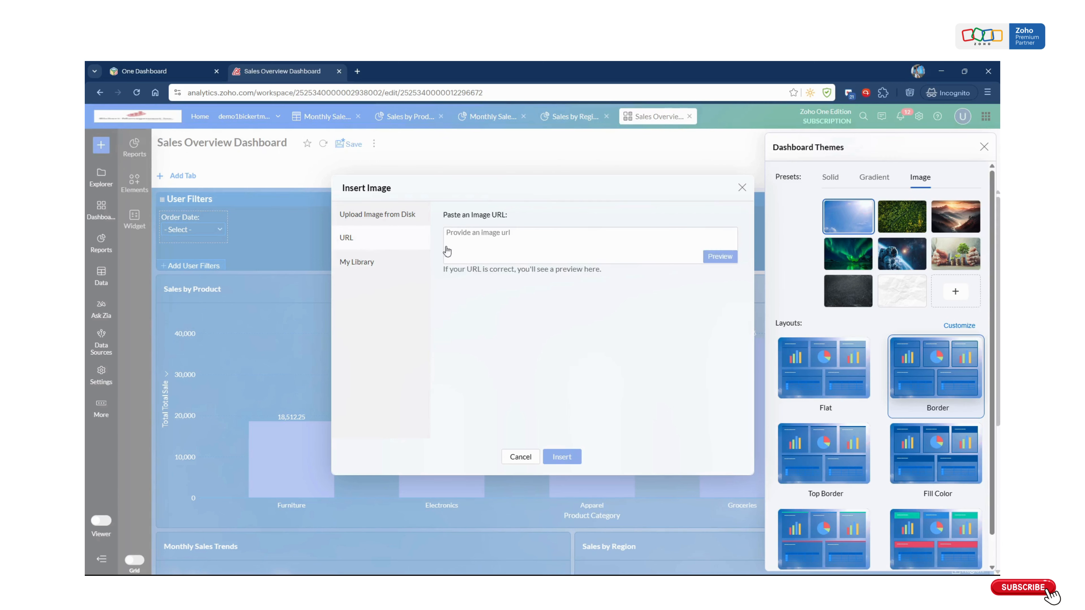
left_click(399, 220)
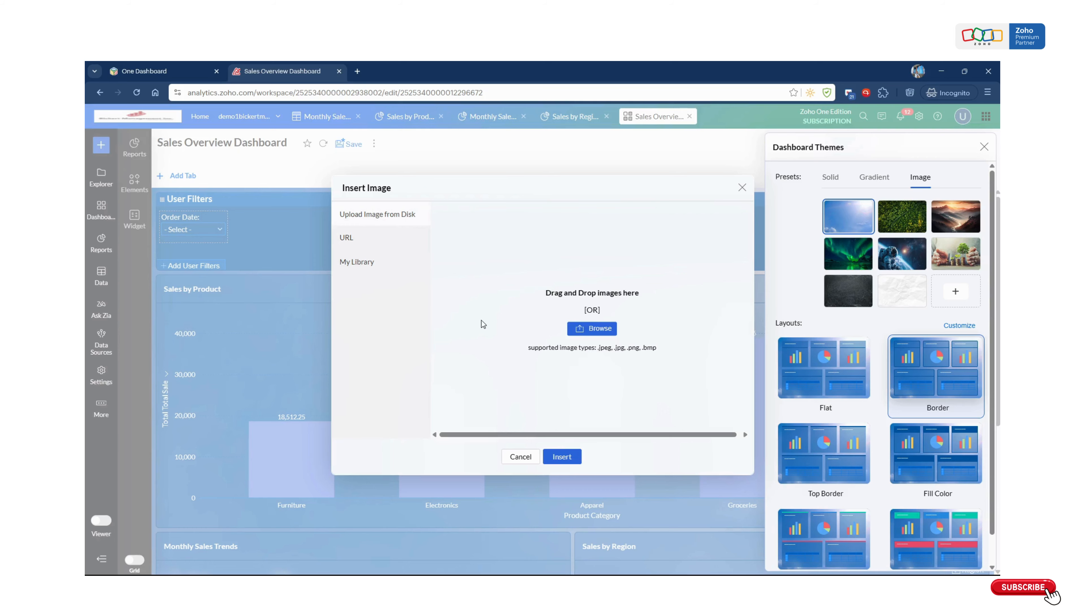
left_click(530, 456)
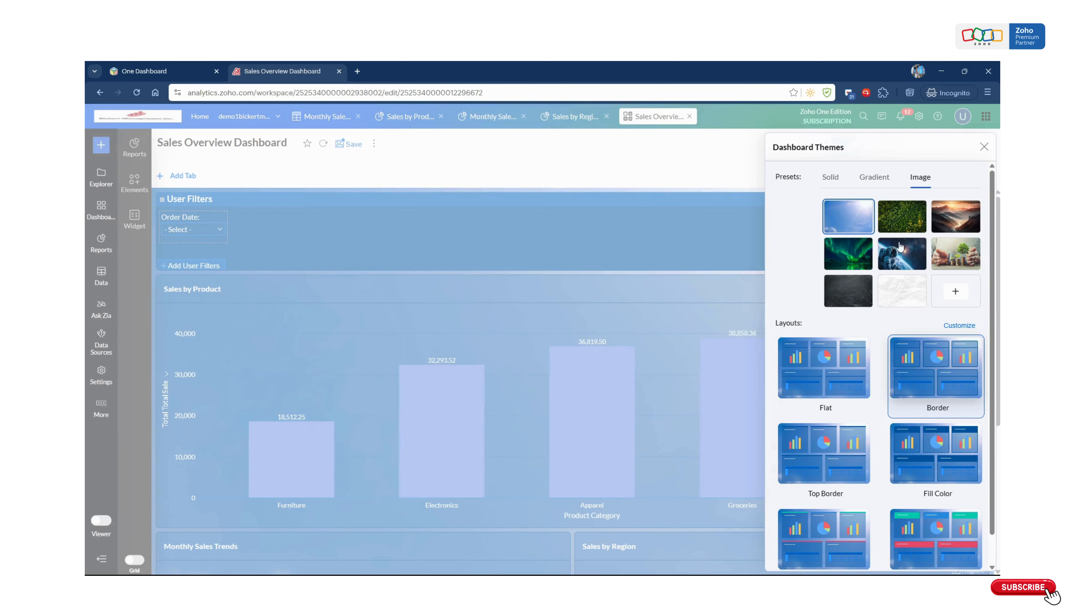
- Apply the pale blue-to-lavender gradient theme to the dashboard and save it
left_click(872, 180)
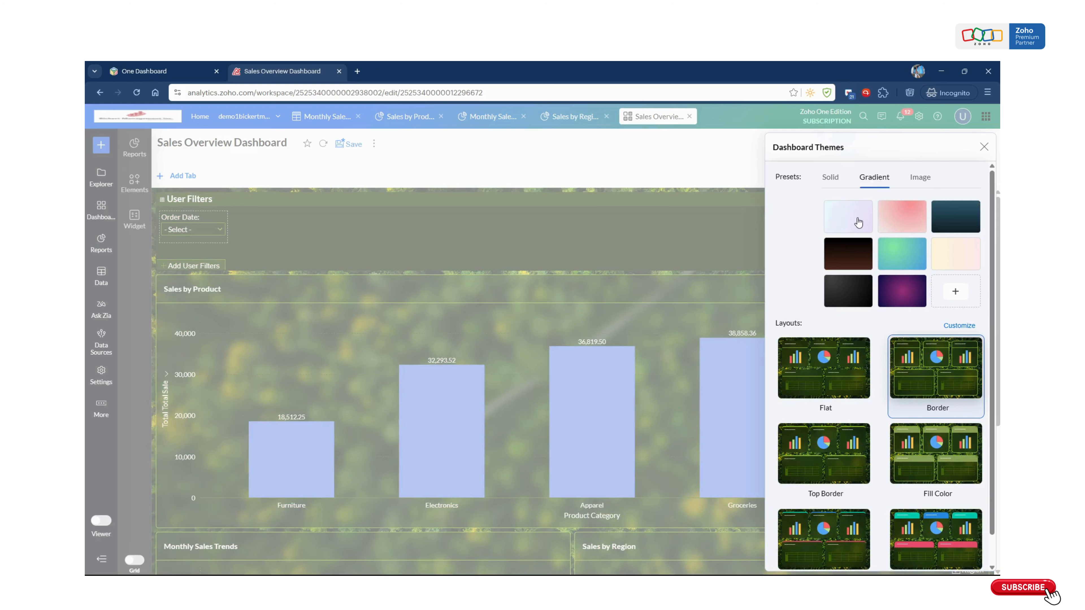
left_click(848, 216)
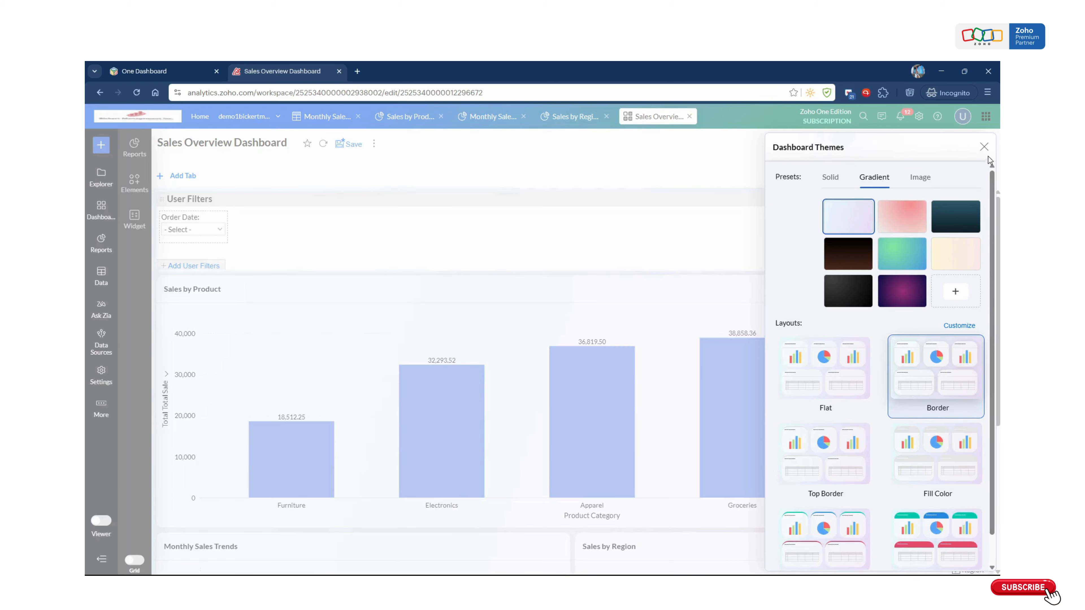
left_click(984, 146)
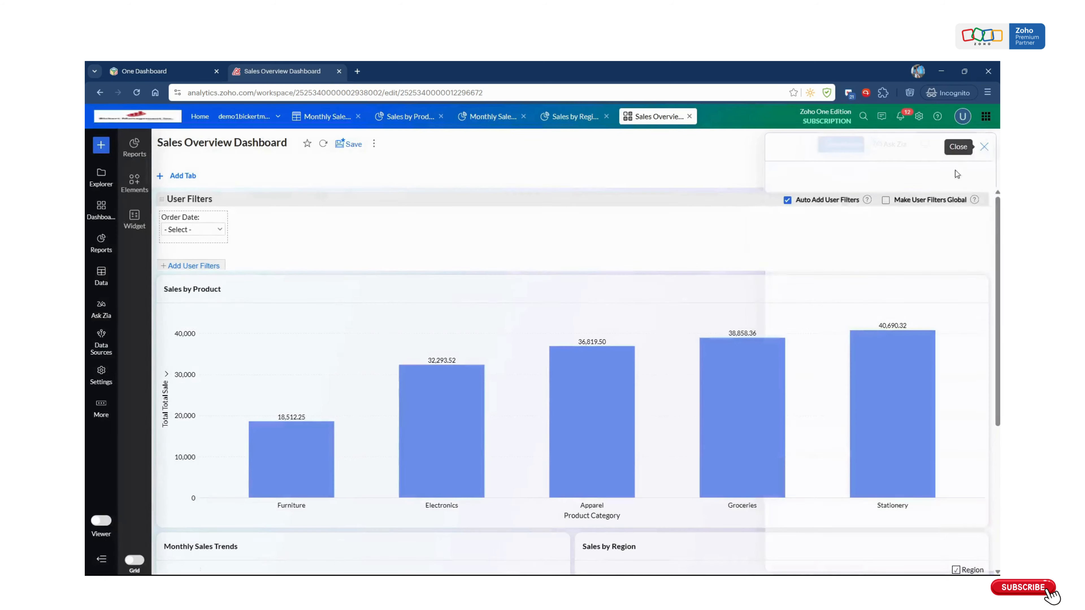
left_click(353, 144)
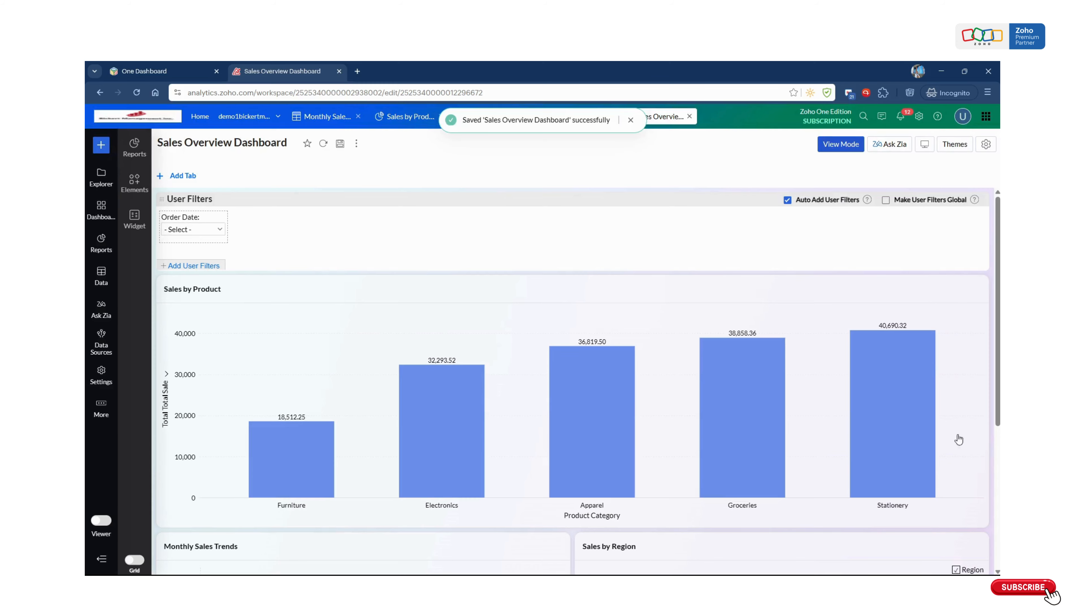
- Review the saved dashboard in view mode and filter it by the order date Jun 2025
scroll(485, 421, "down", 3)
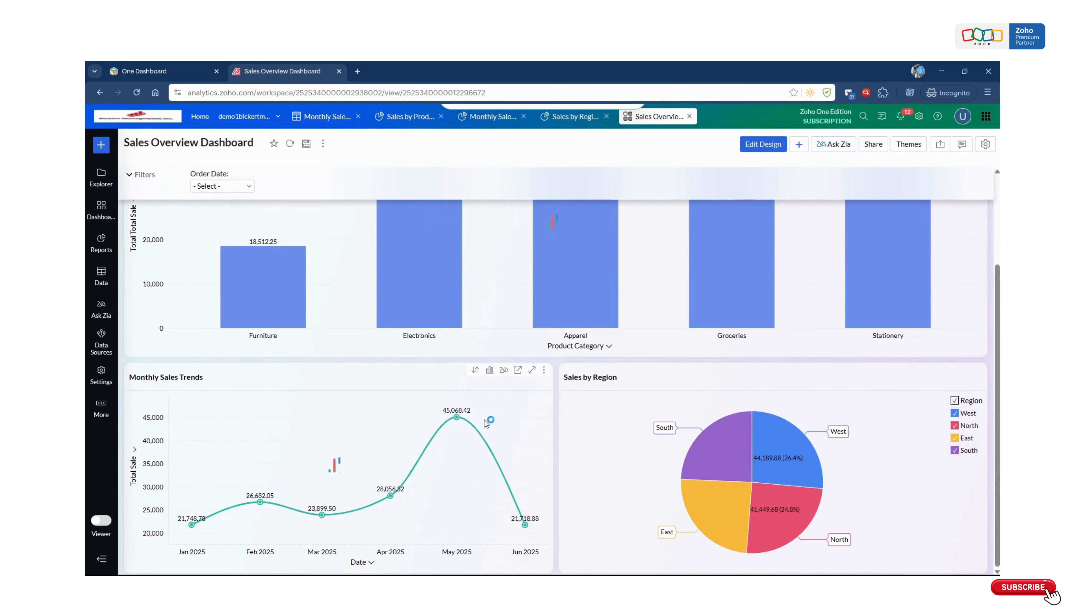
scroll(542, 423, "up", 3)
scroll(542, 424, "down", 3)
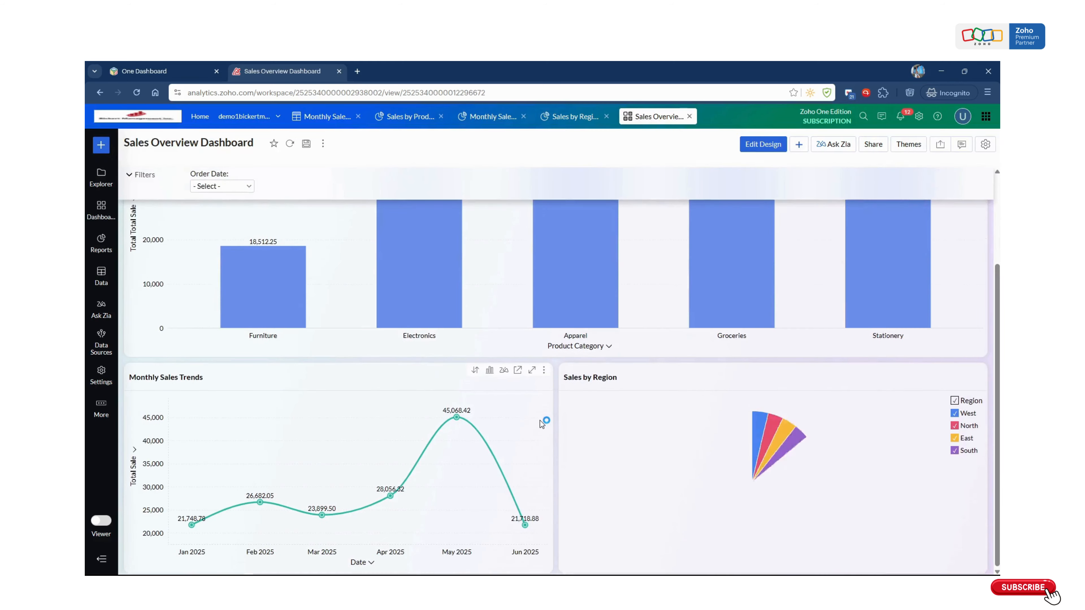
scroll(541, 423, "up", 3)
scroll(541, 424, "down", 3)
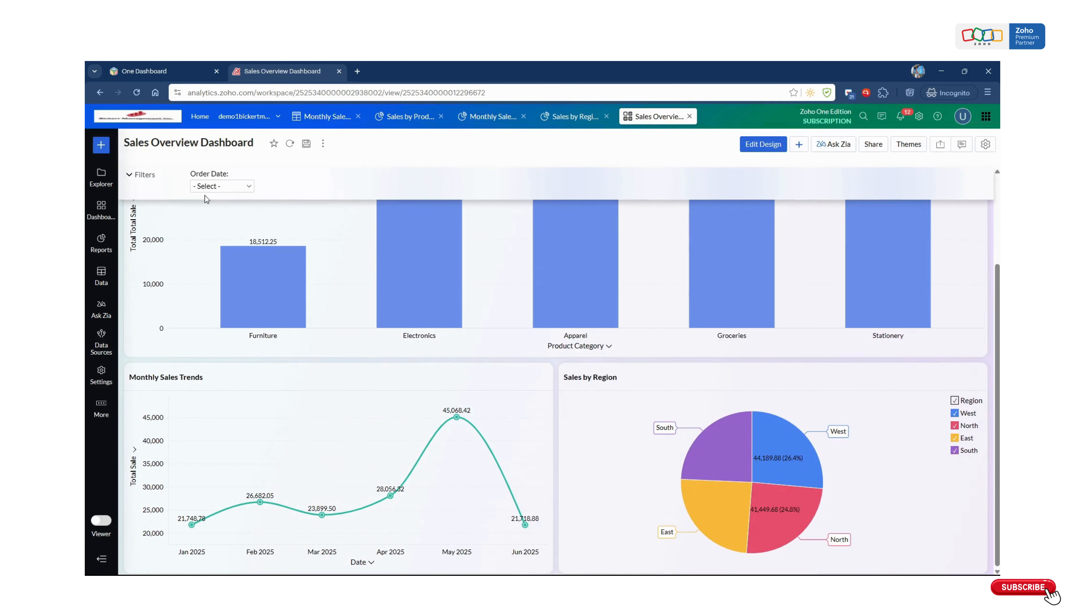
left_click(228, 186)
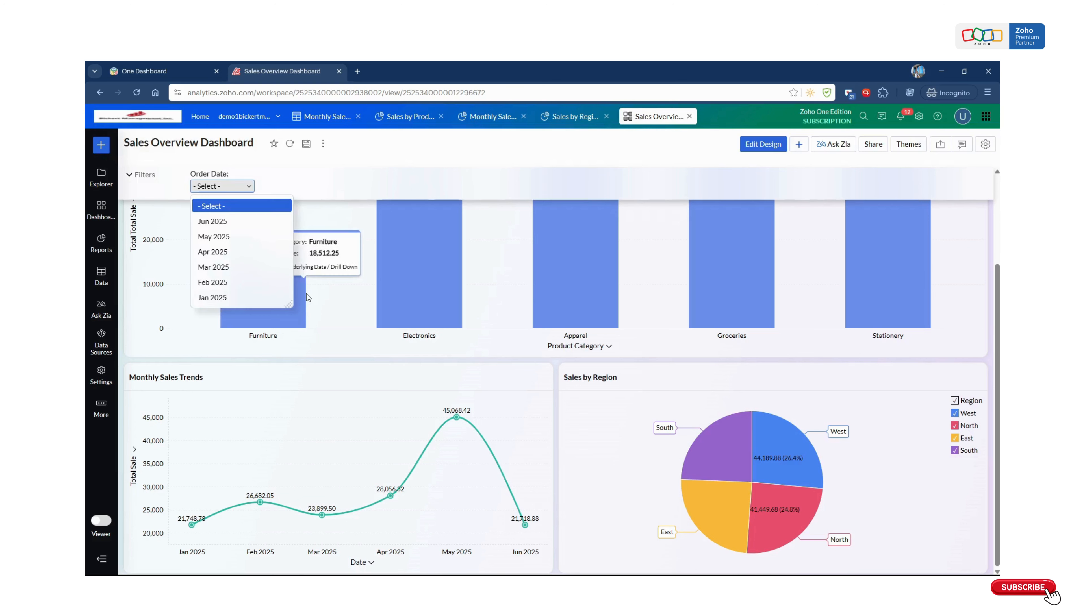
left_click(222, 221)
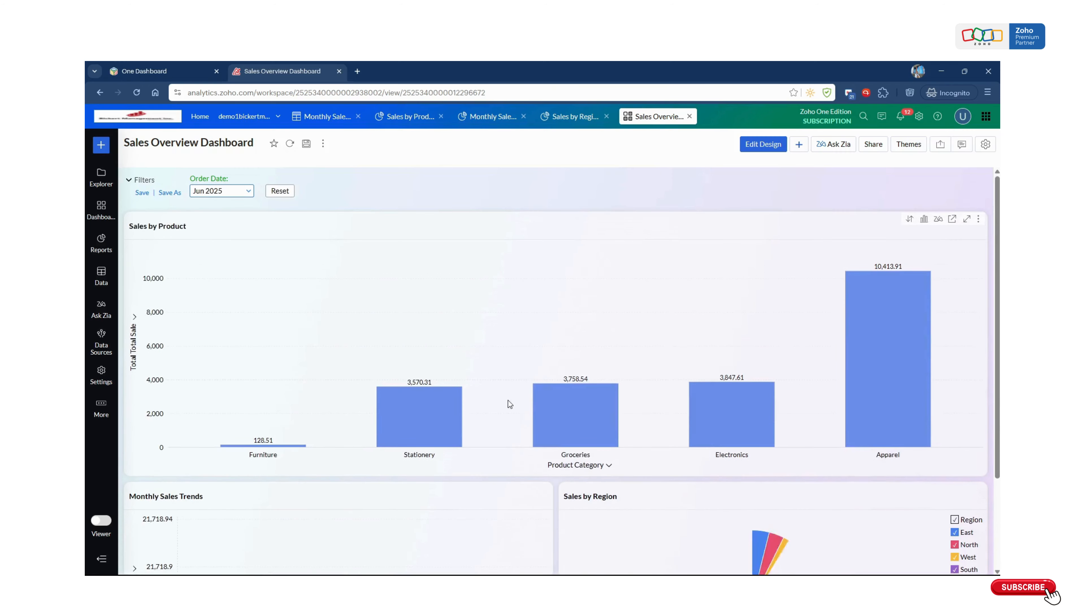
- Examine how the Jun 2025 filter affects the product, monthly trend and region charts, and reset the filter
scroll(790, 334, "down", 3)
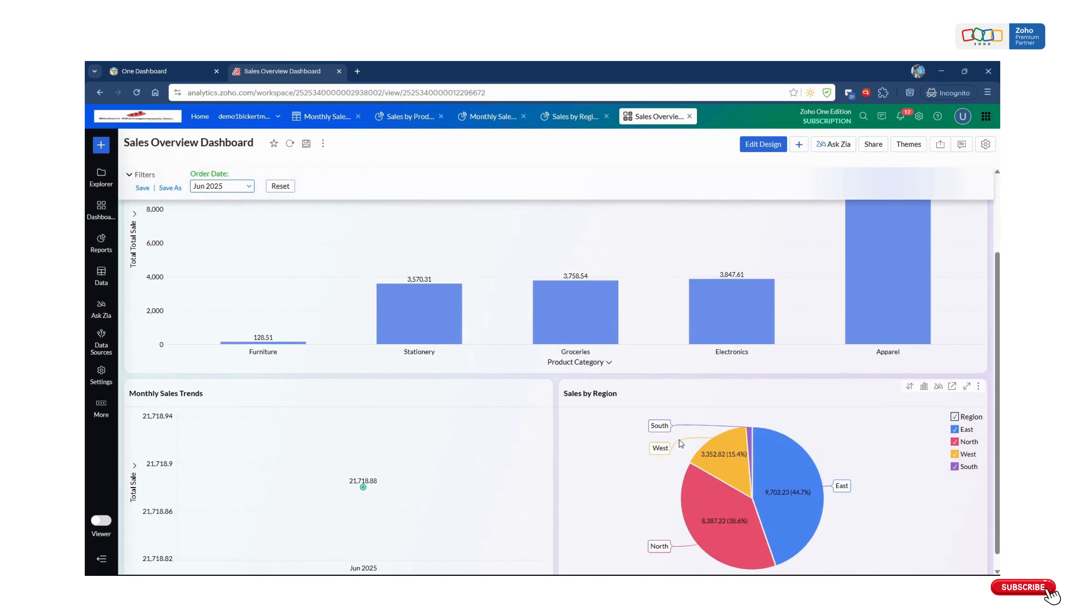
scroll(606, 421, "up", 3)
scroll(390, 456, "down", 3)
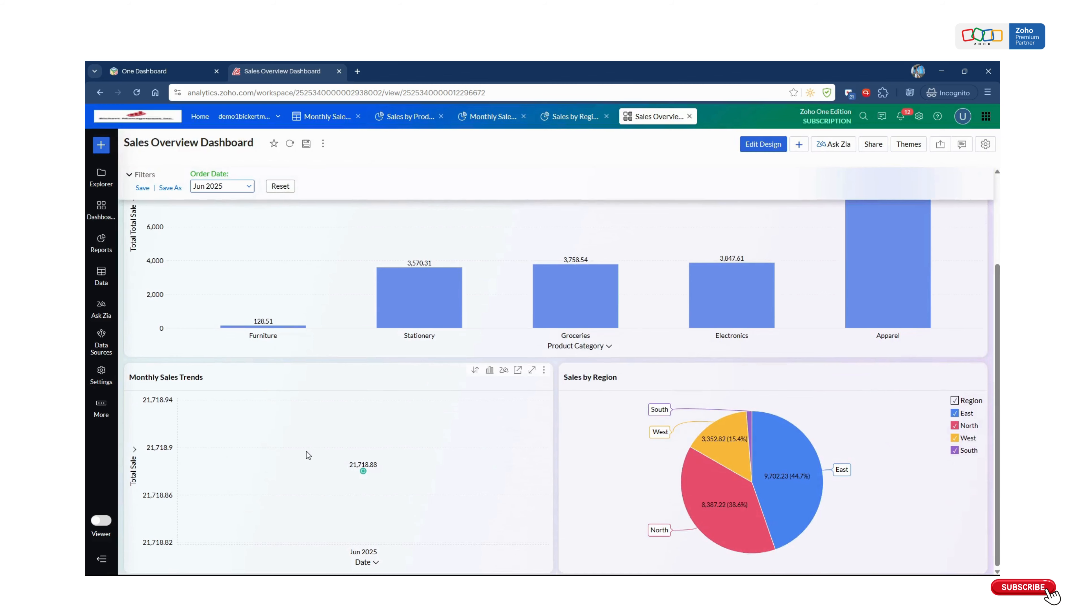
mouse_move(362, 473)
scroll(572, 410, "up", 2)
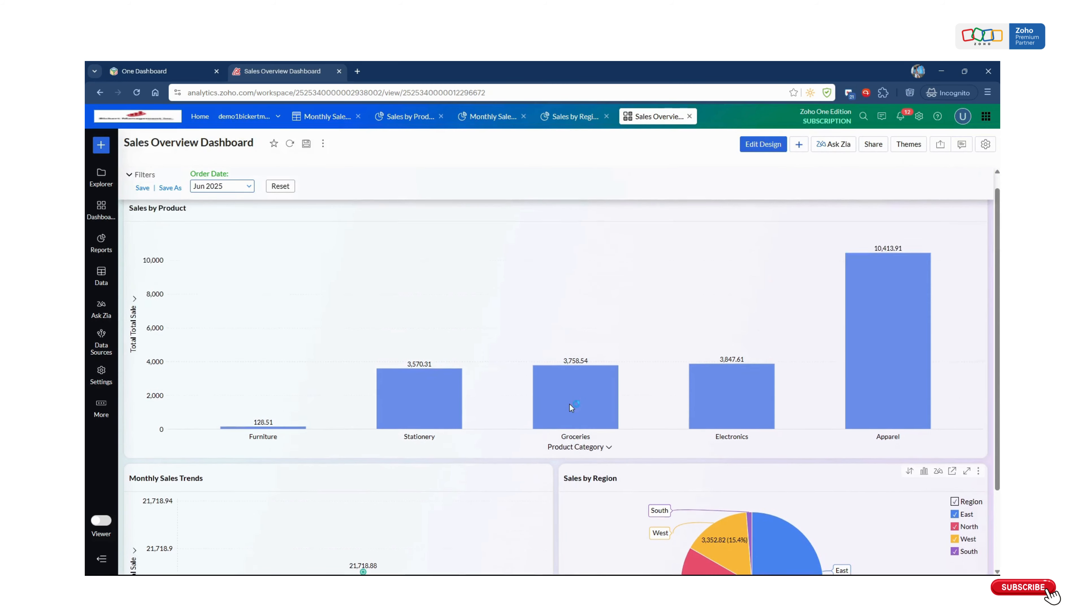
scroll(571, 412, "down", 2)
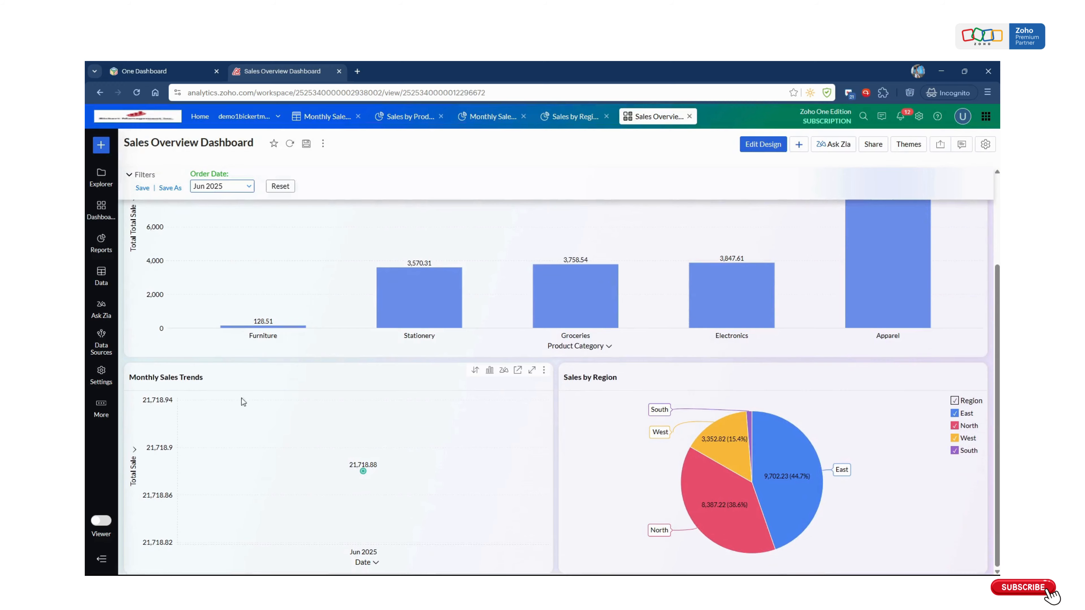
scroll(501, 438, "up", 1)
scroll(501, 439, "down", 1)
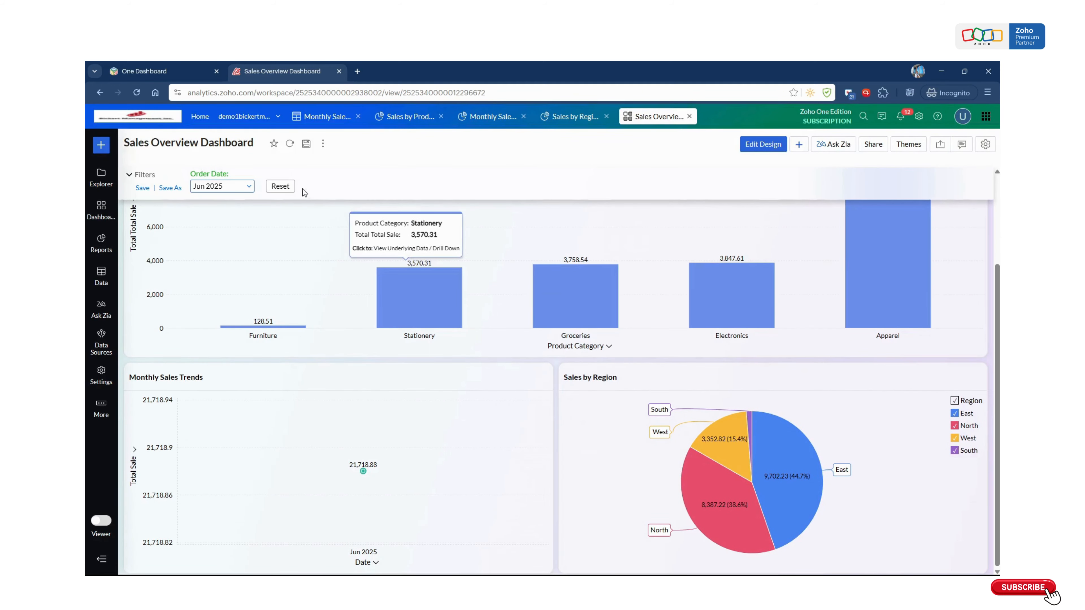
left_click(280, 186)
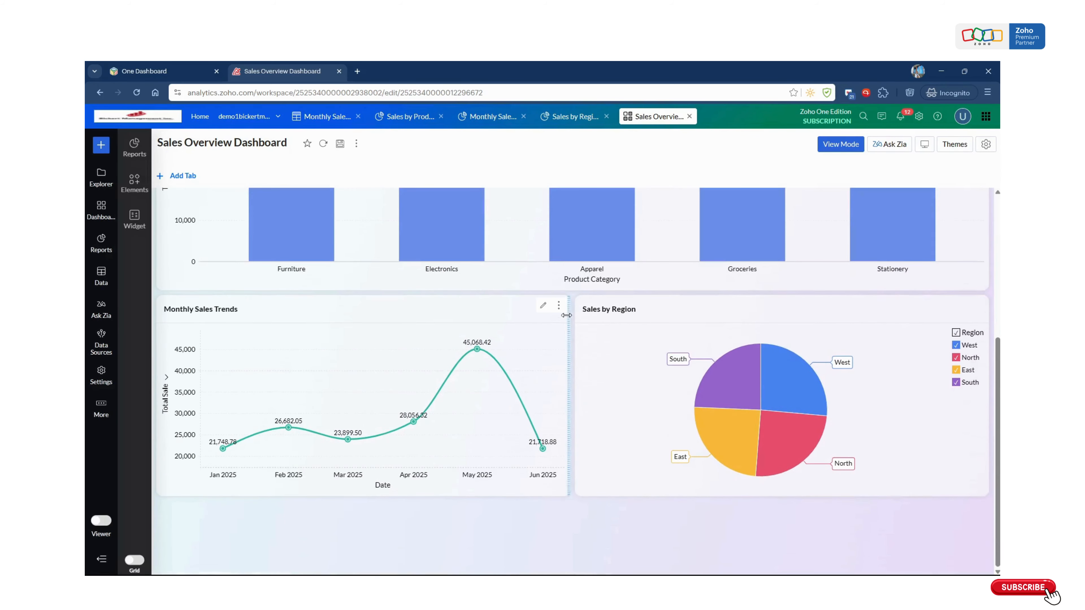
- In the dashboard design, exclude Monthly Sales Trends from the Order Date user filter and save the dashboard
left_click(561, 305)
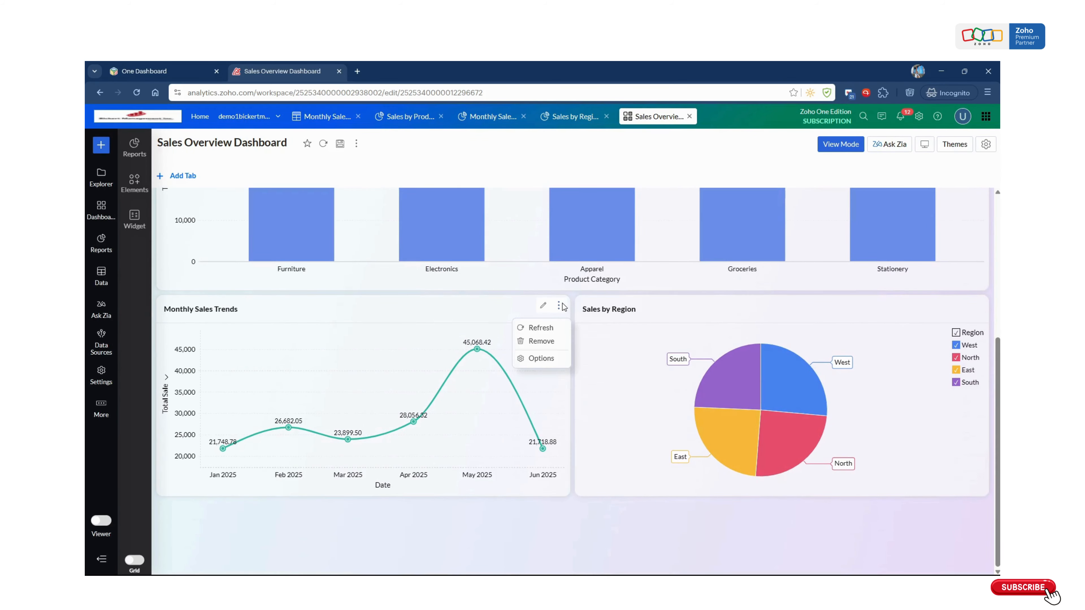
left_click(541, 359)
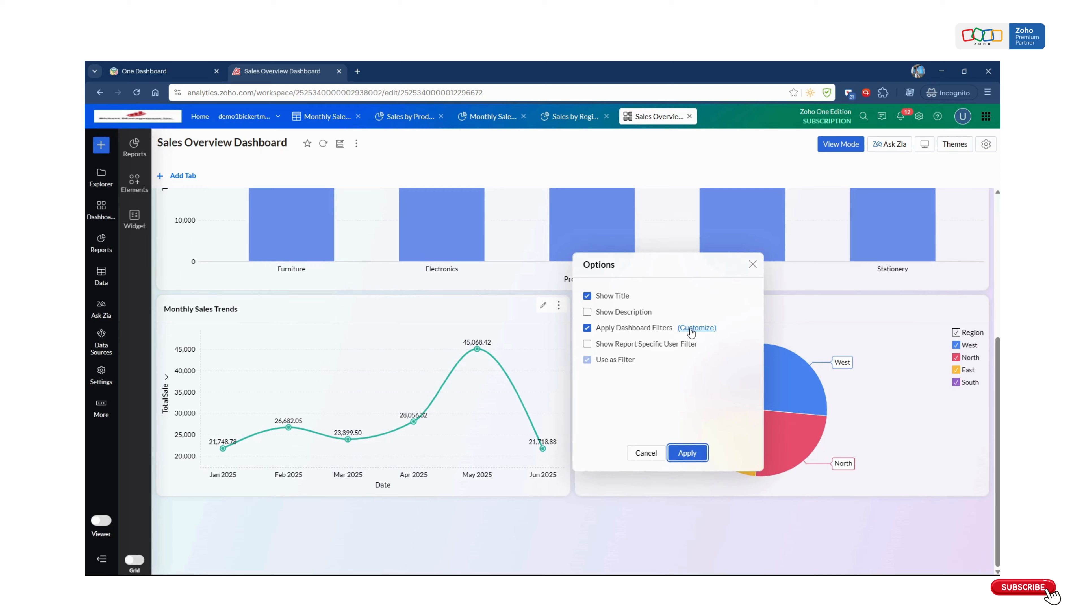
left_click(691, 332)
left_click(587, 335)
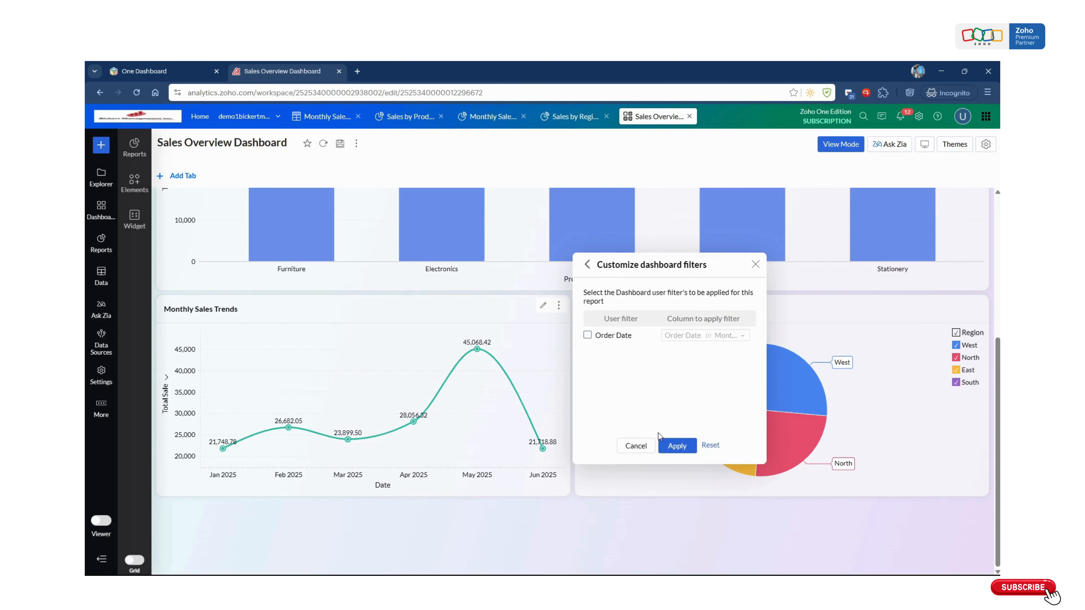
left_click(677, 446)
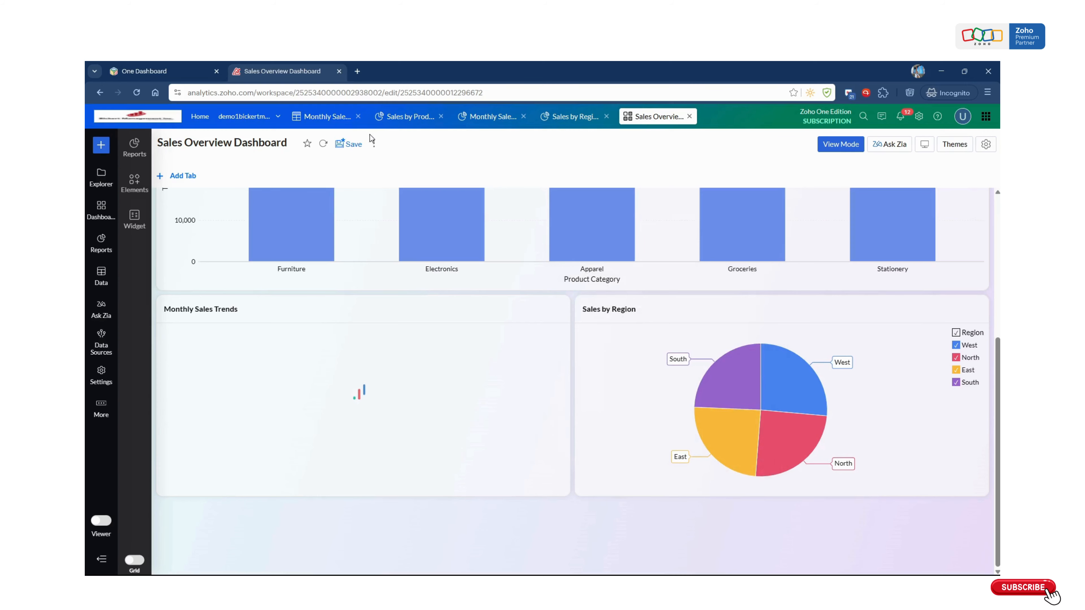
left_click(352, 144)
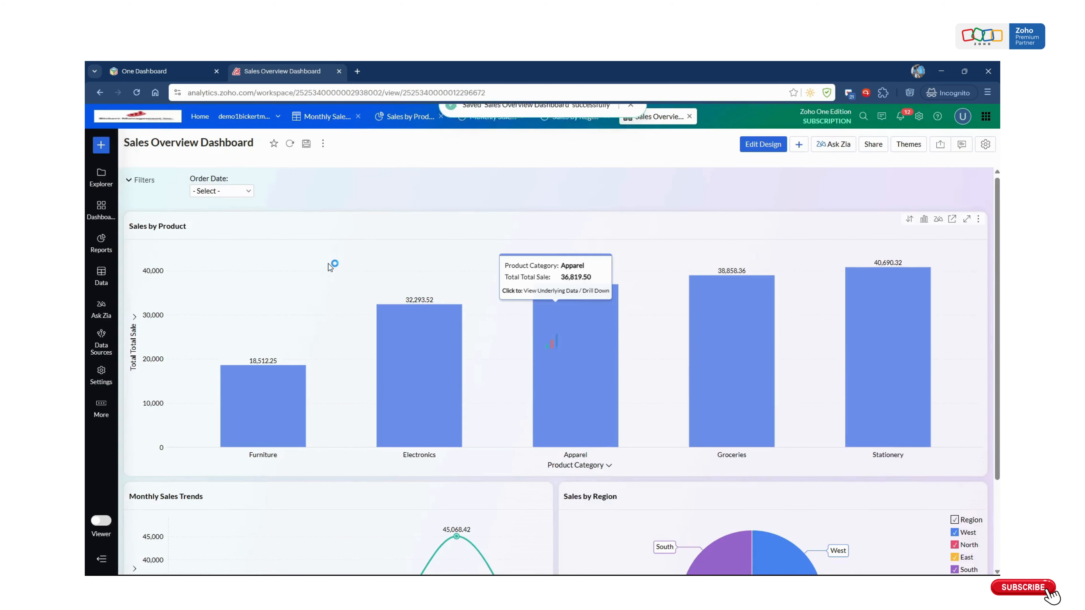
- Filter the dashboard in view mode by the order date May 2025 and compare the three charts
scroll(303, 236, "down", 2)
left_click(235, 187)
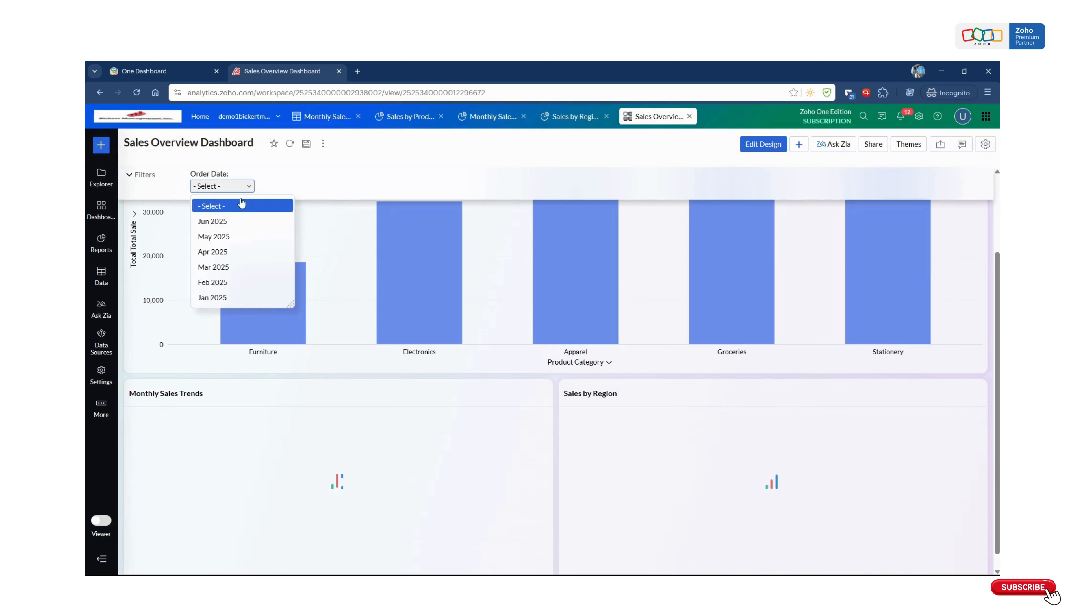
left_click(255, 244)
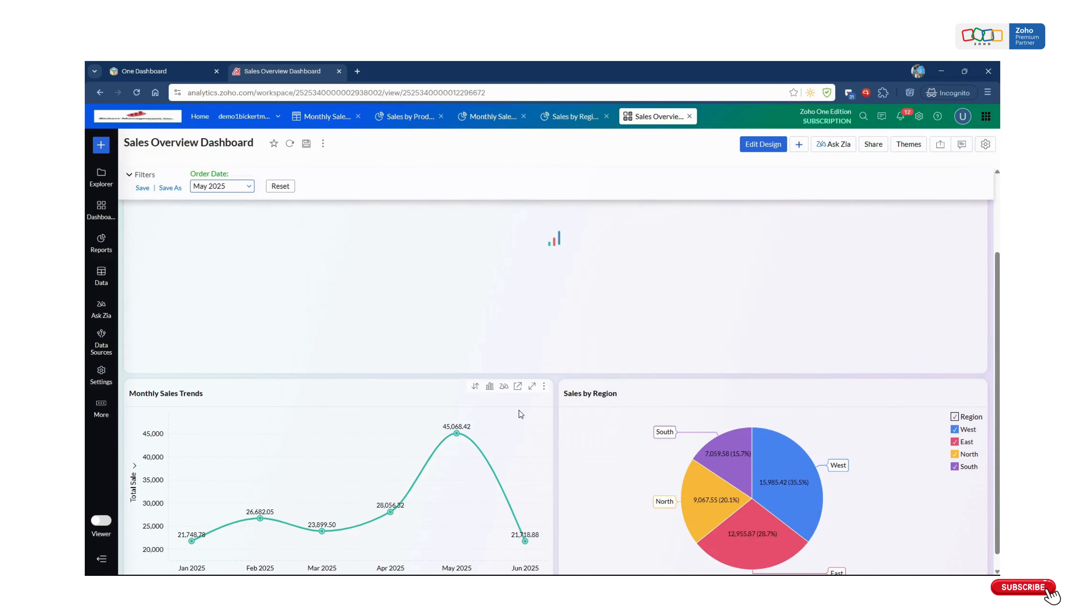
scroll(520, 410, "up", 2)
scroll(814, 421, "down", 2)
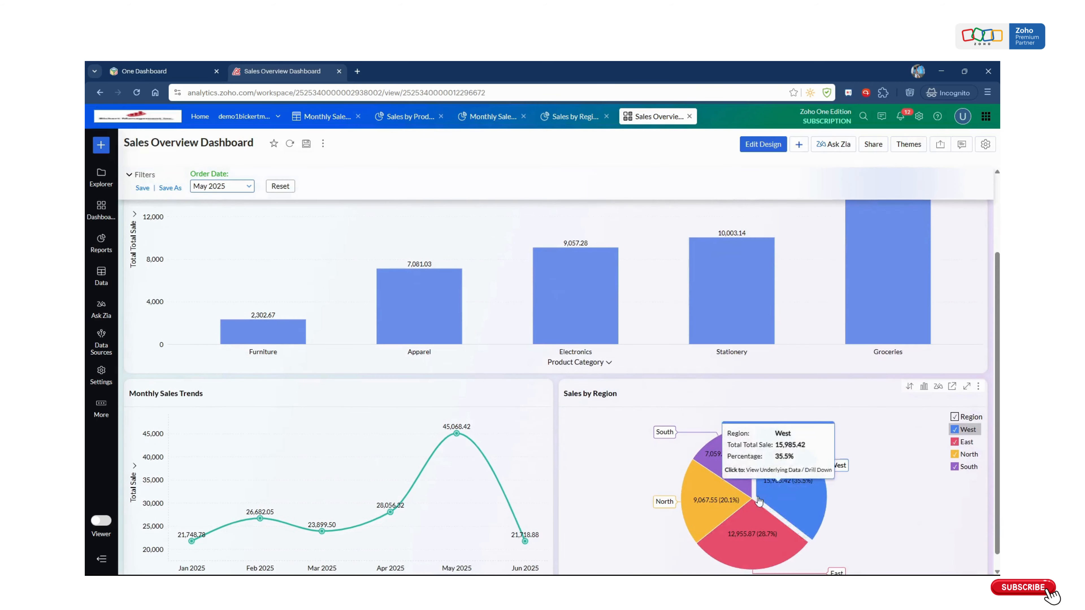
- Recheck the product, monthly trend and region charts under the May 2025 filter, and reset the Order Date filter
scroll(634, 460, "up", 2)
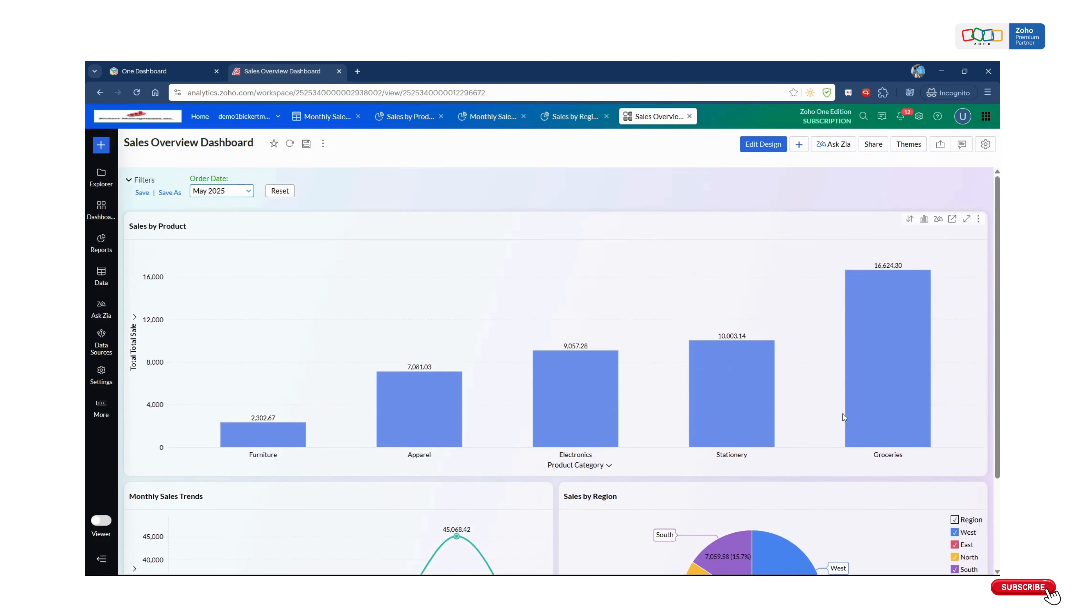
scroll(614, 484, "down", 2)
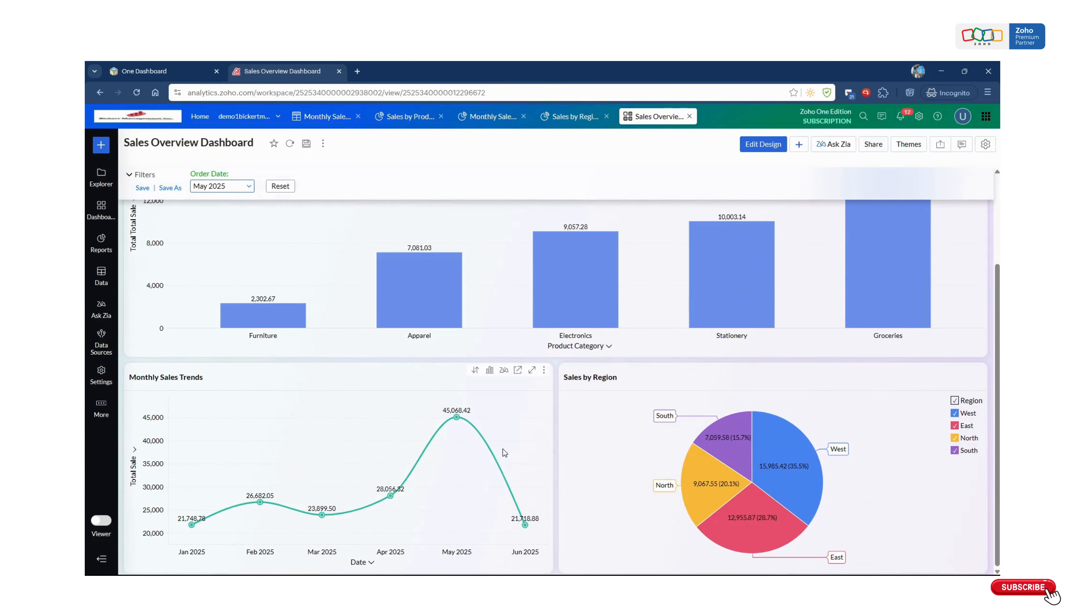
scroll(504, 448, "up", 2)
scroll(263, 187, "up", 1)
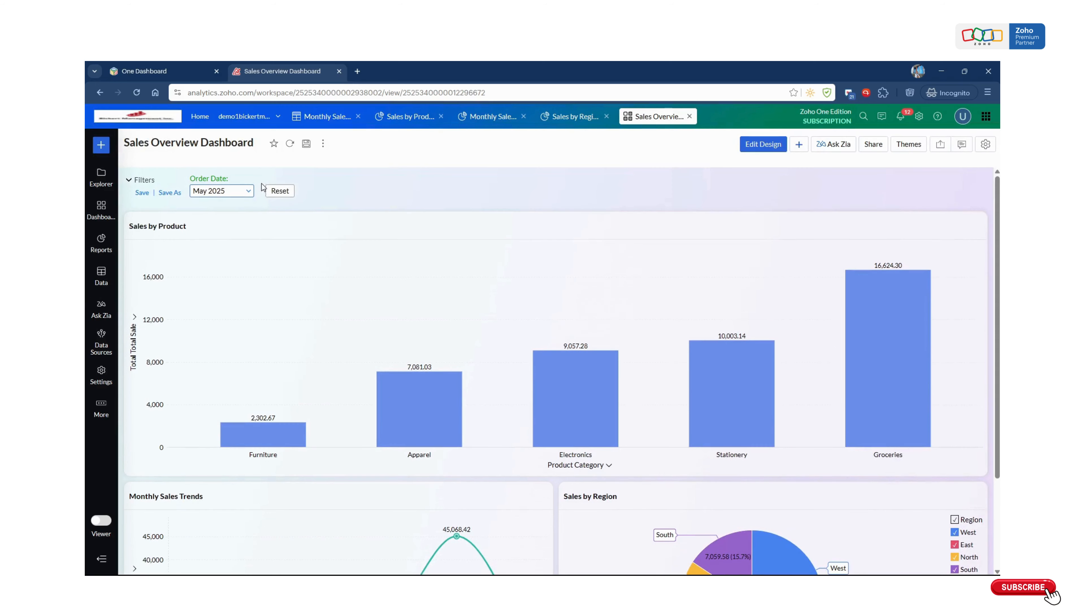
left_click(280, 192)
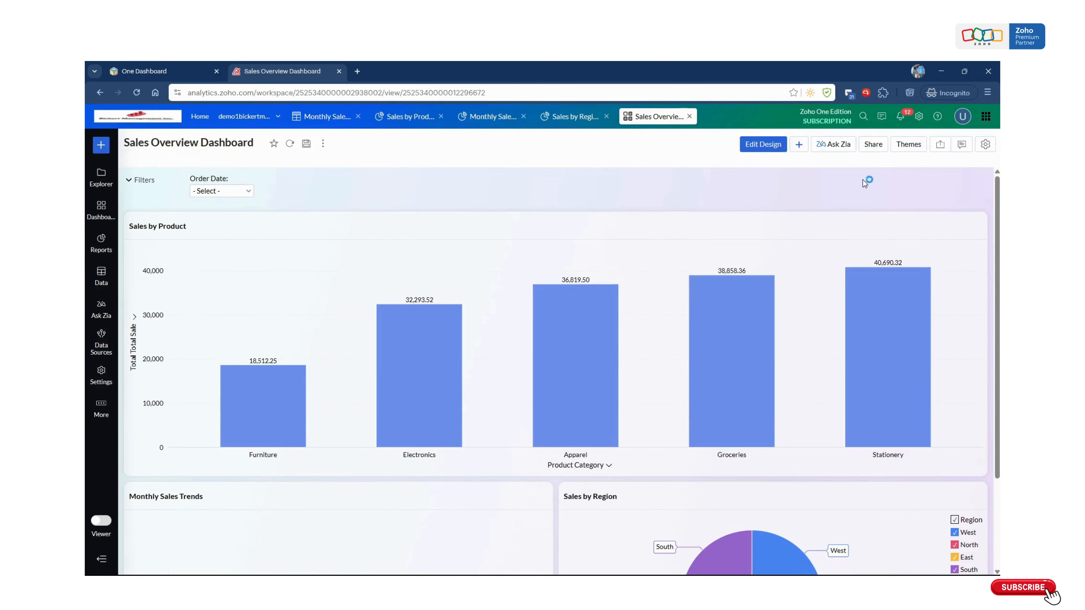
- Look over the options for sharing the dashboard with new users or groups, and leave them without sharing
left_click(876, 146)
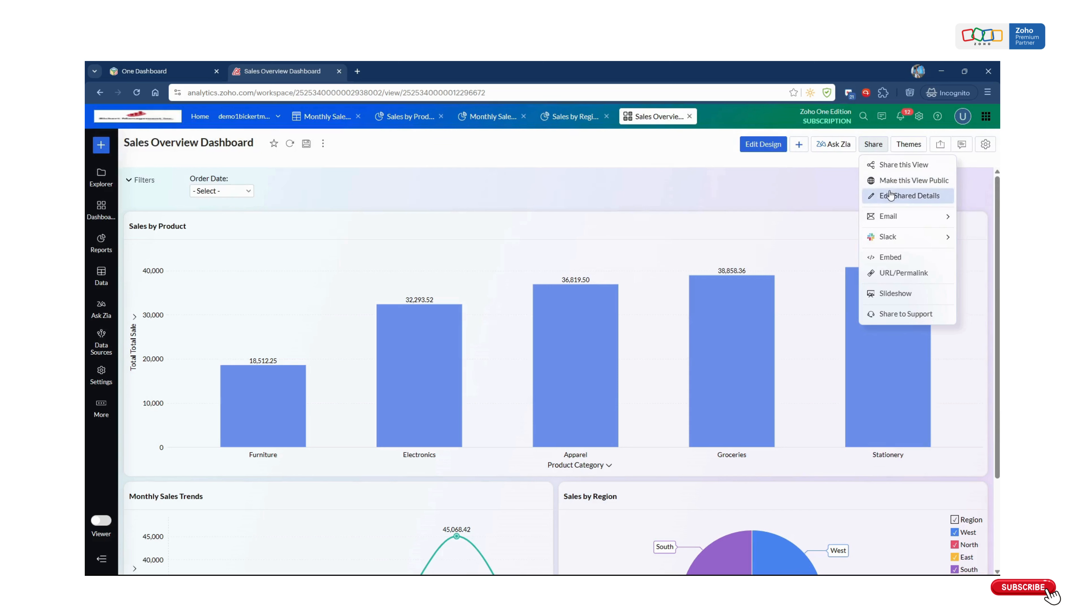
left_click(905, 165)
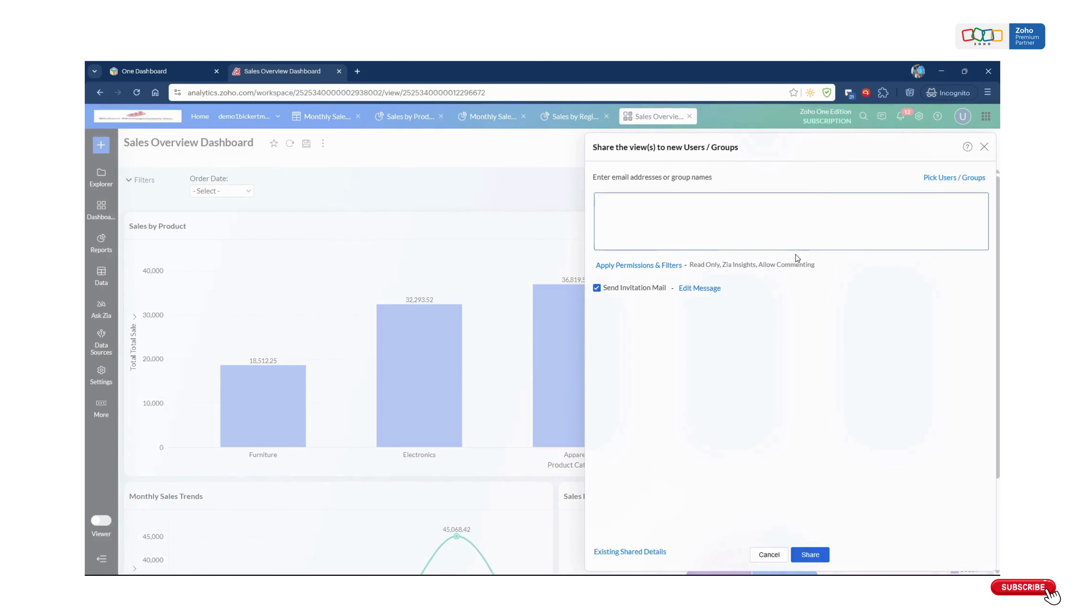
left_click(698, 225)
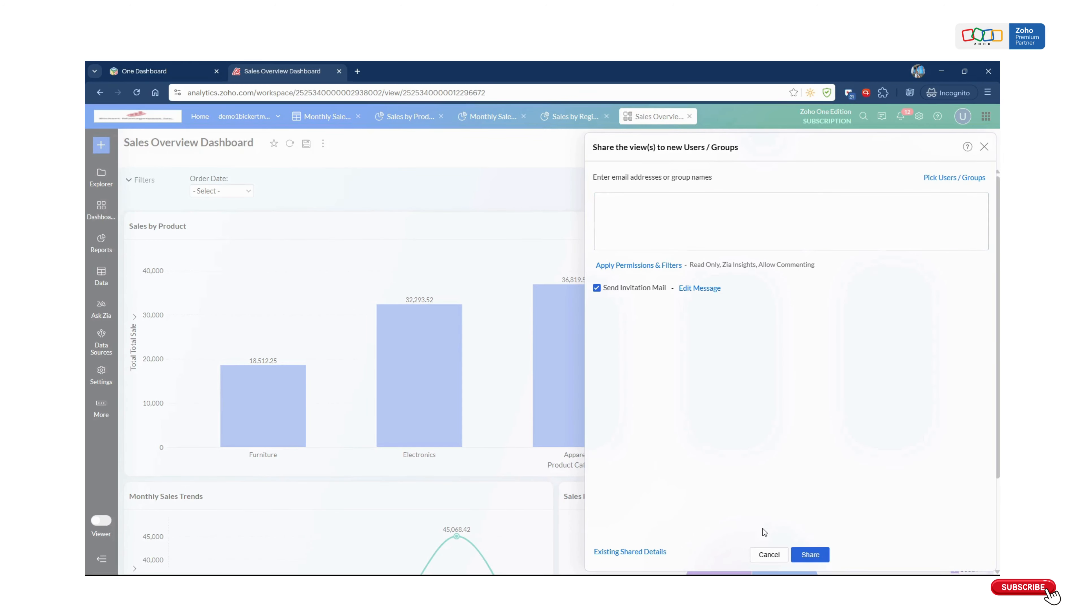
left_click(764, 557)
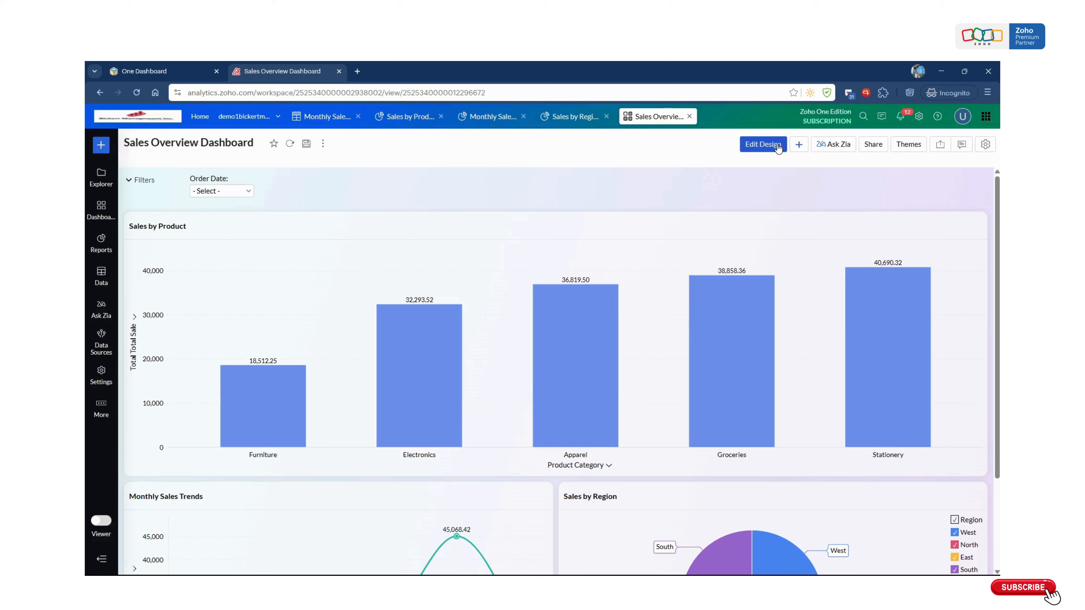
- Copy the dashboard's URL/Permalink with login access to the clipboard and close the Embed / Publish URL settings
left_click(873, 144)
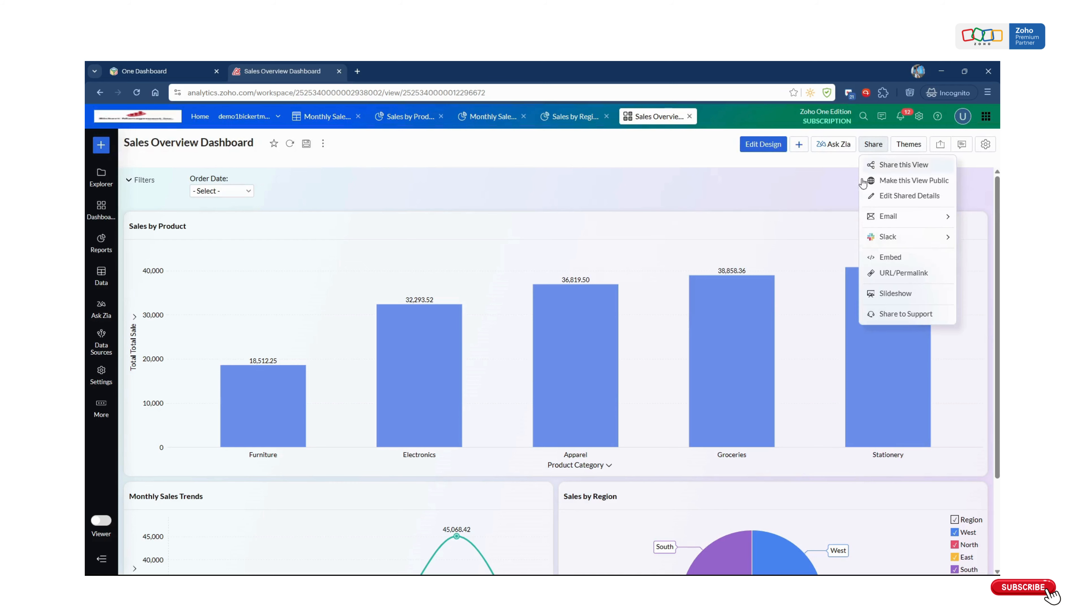
left_click(896, 273)
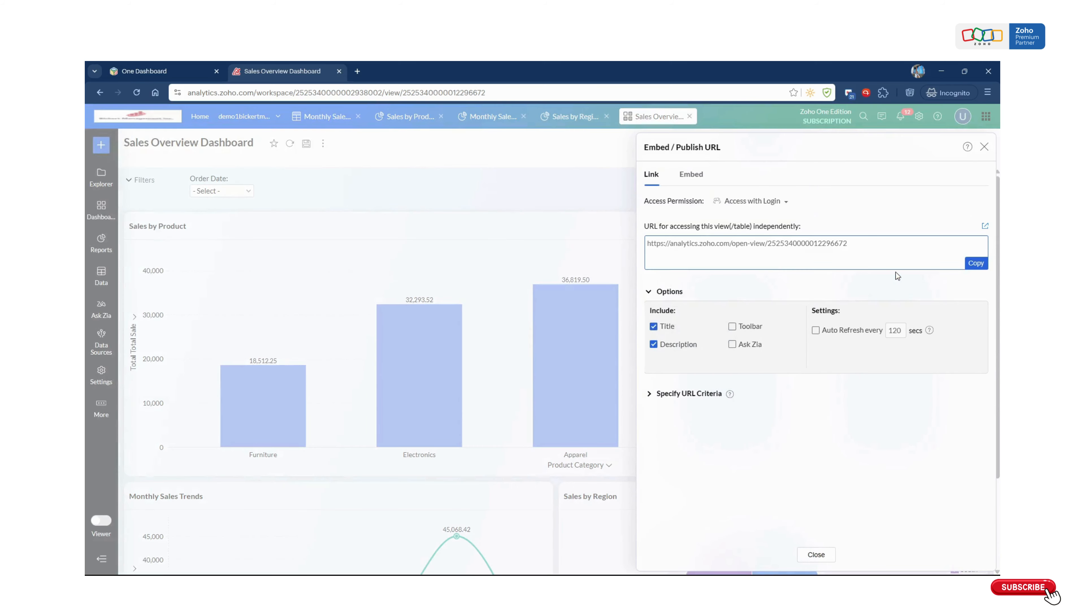
left_click(976, 264)
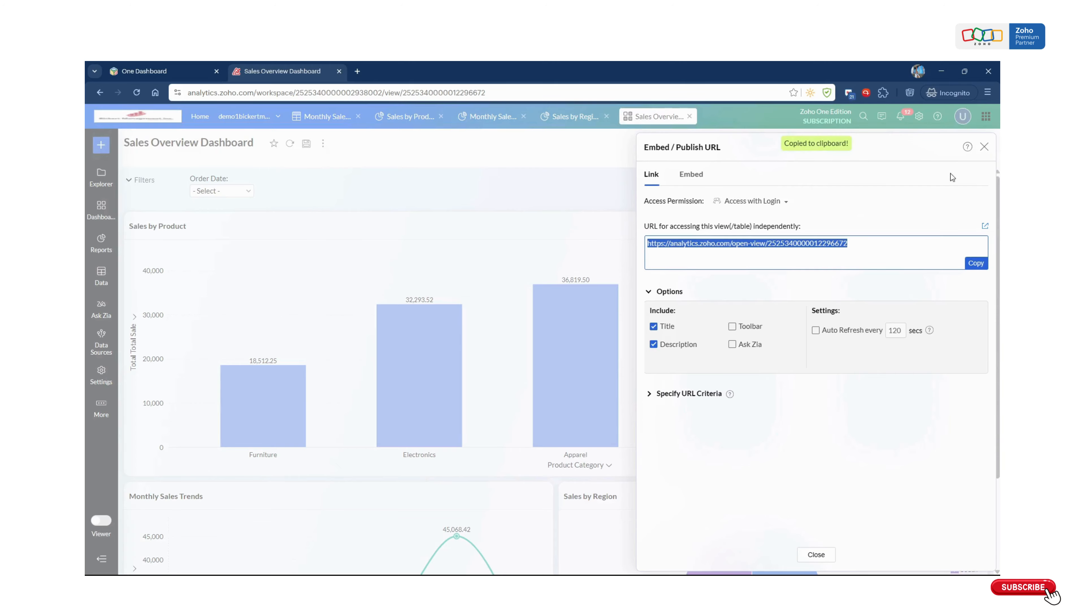
left_click(984, 150)
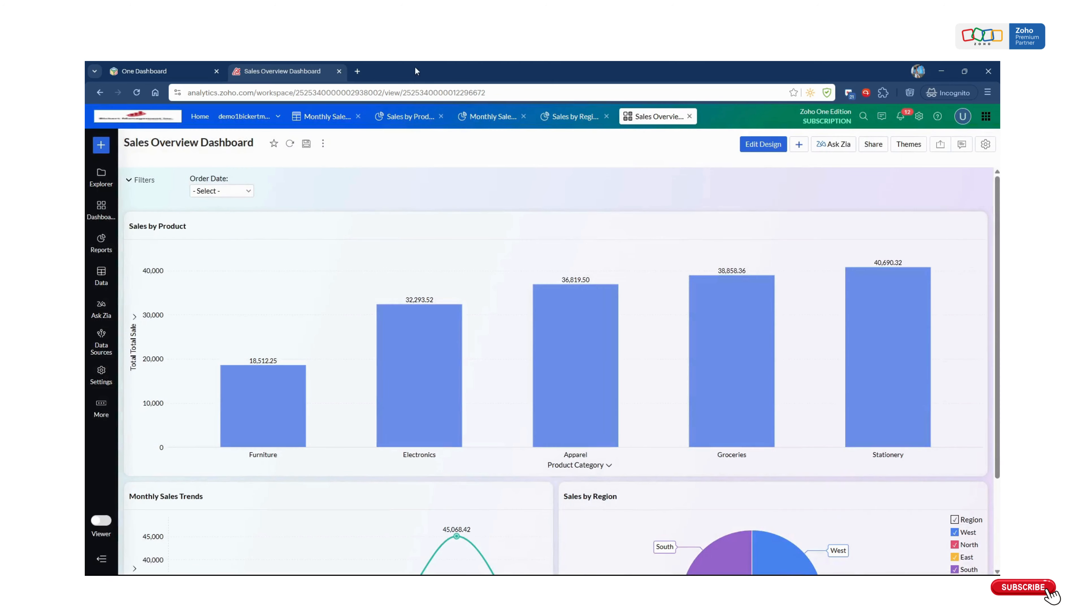
- Open the copied dashboard link in a new browser tab and review the standalone dashboard's charts
left_click(358, 70)
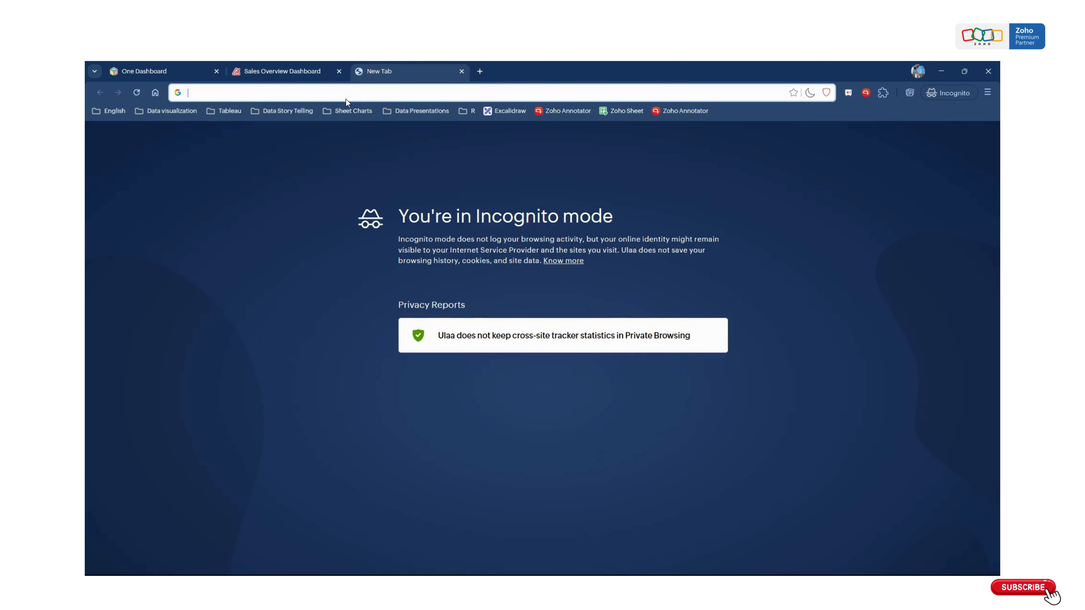
key("ctrl+v")
key("Return")
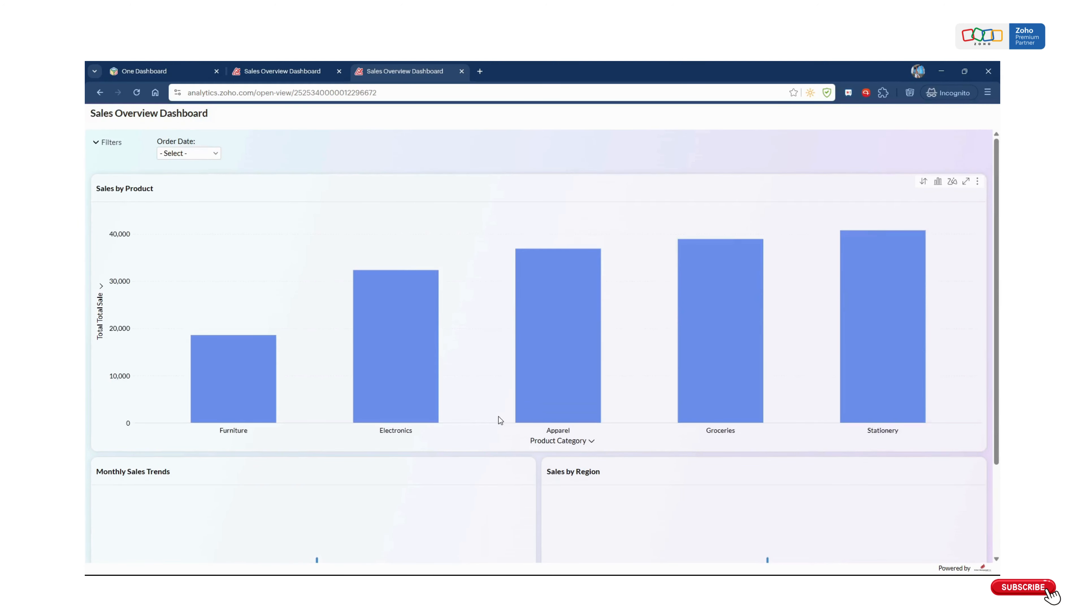
scroll(499, 421, "down", 2)
scroll(500, 420, "down", 1)
scroll(521, 431, "up", 3)
scroll(521, 431, "down", 2)
scroll(521, 431, "up", 2)
key("alt+Tab")
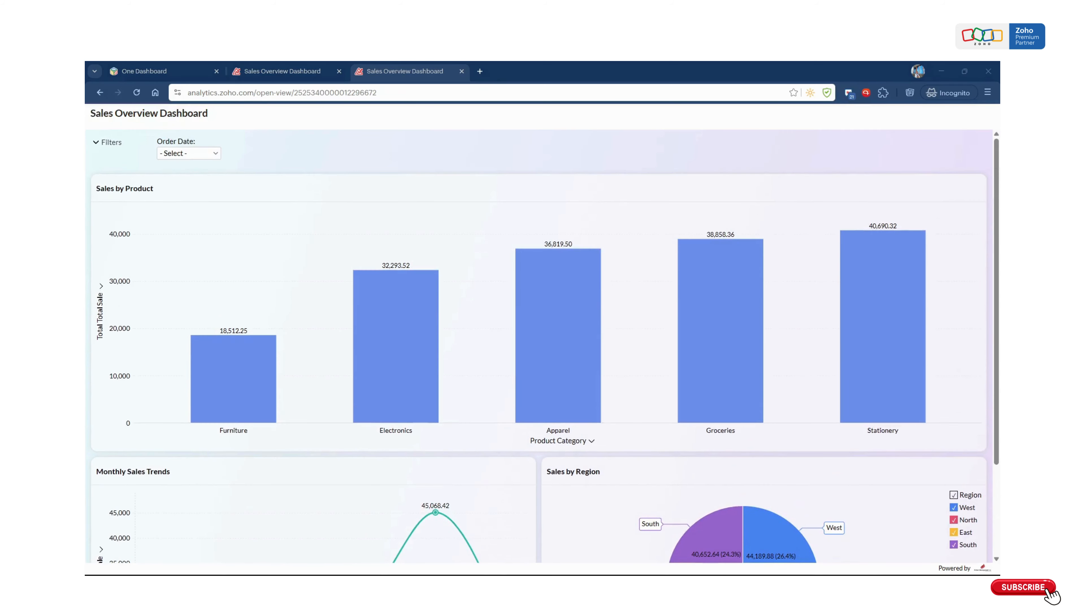